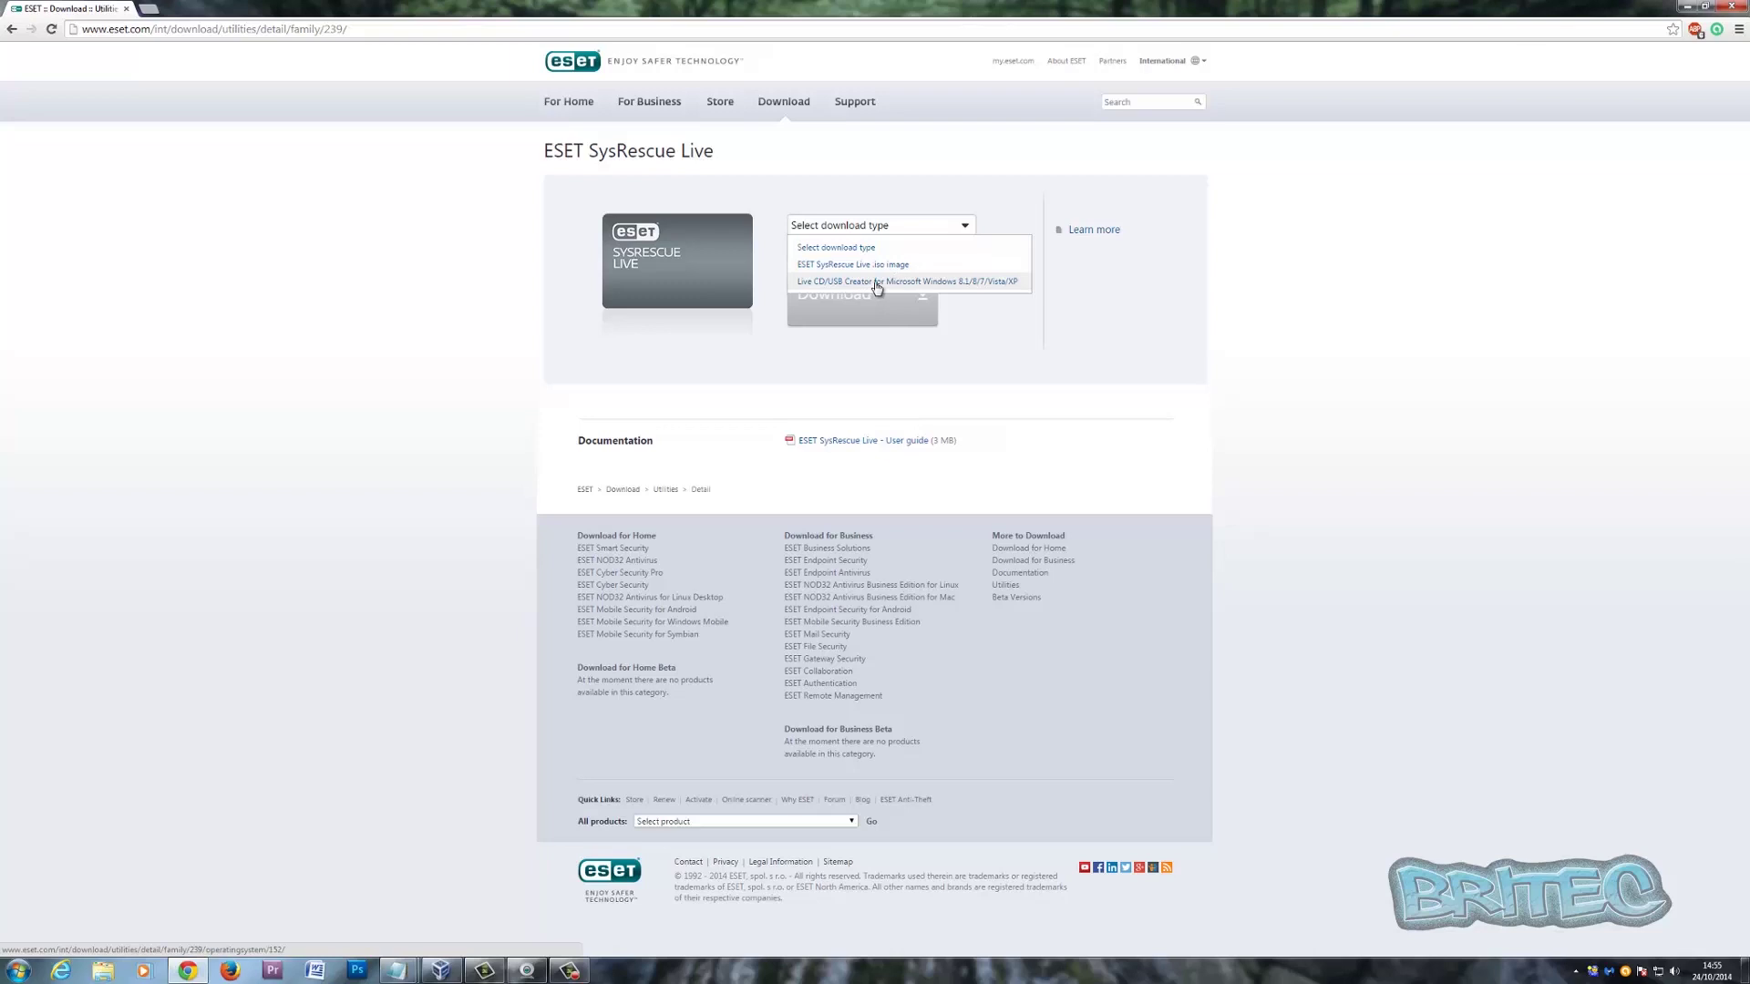
Download the English ESET SysRescue Live CD/USB Creator for Microsoft Windows 8.1/8/7/Vista/XP
click(876, 282)
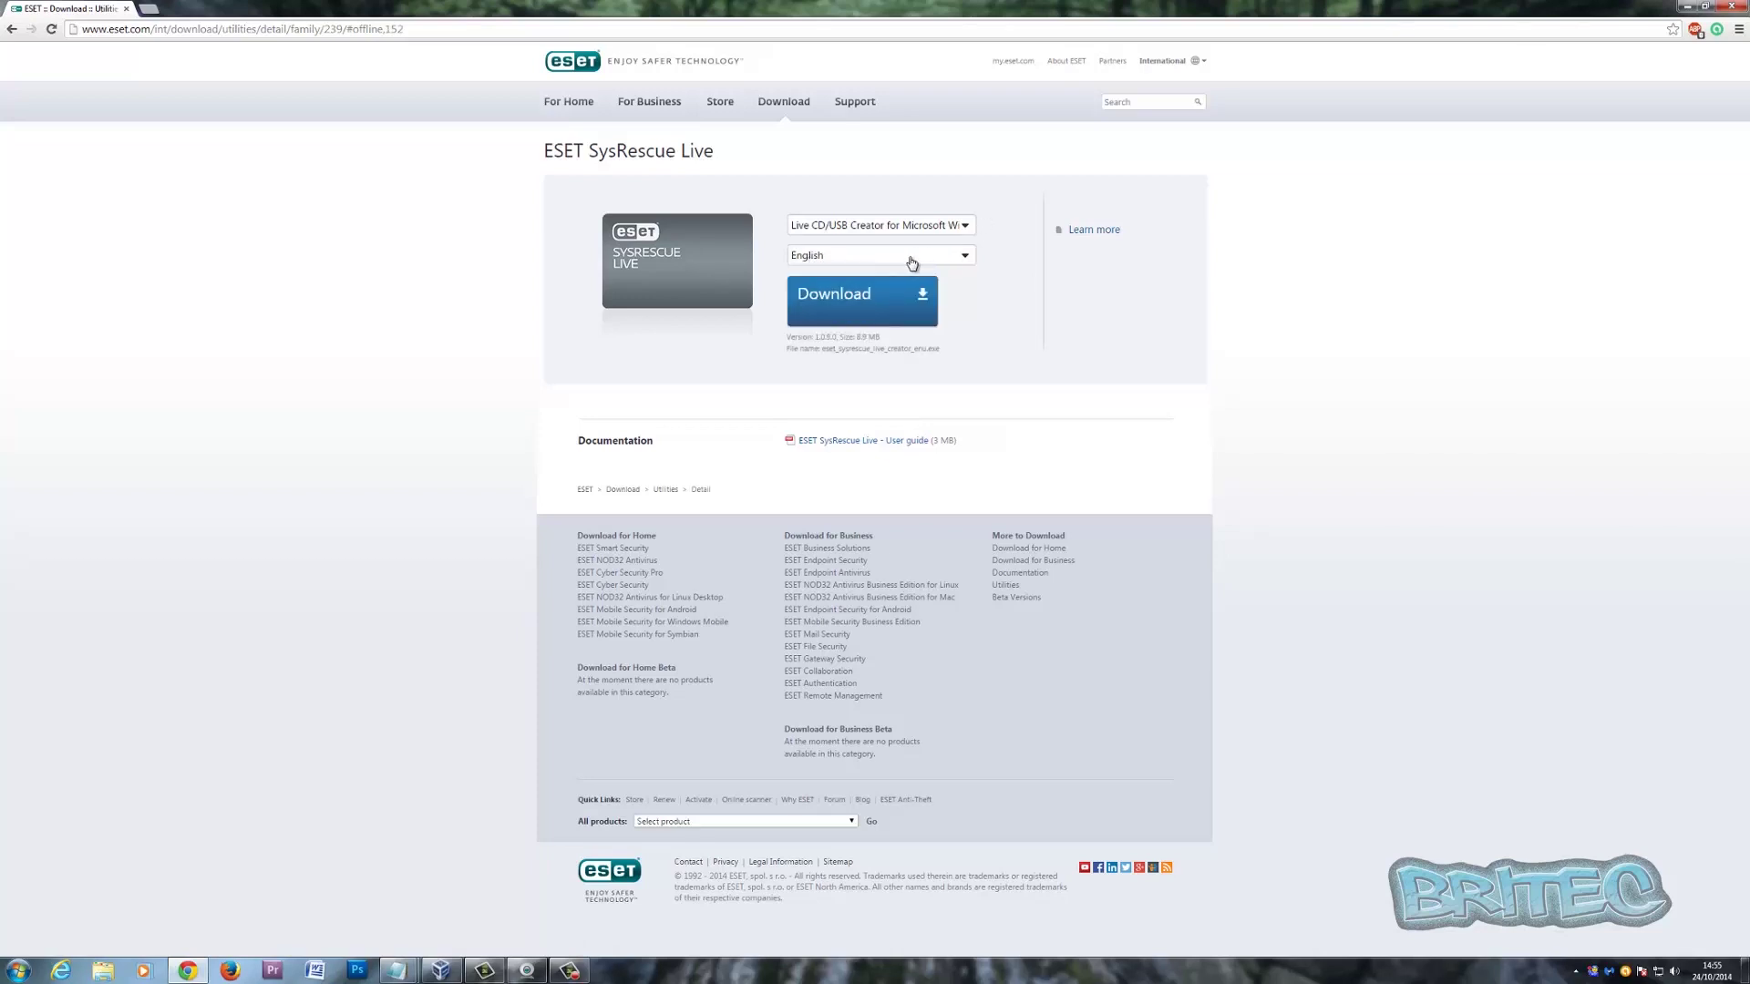
click(964, 259)
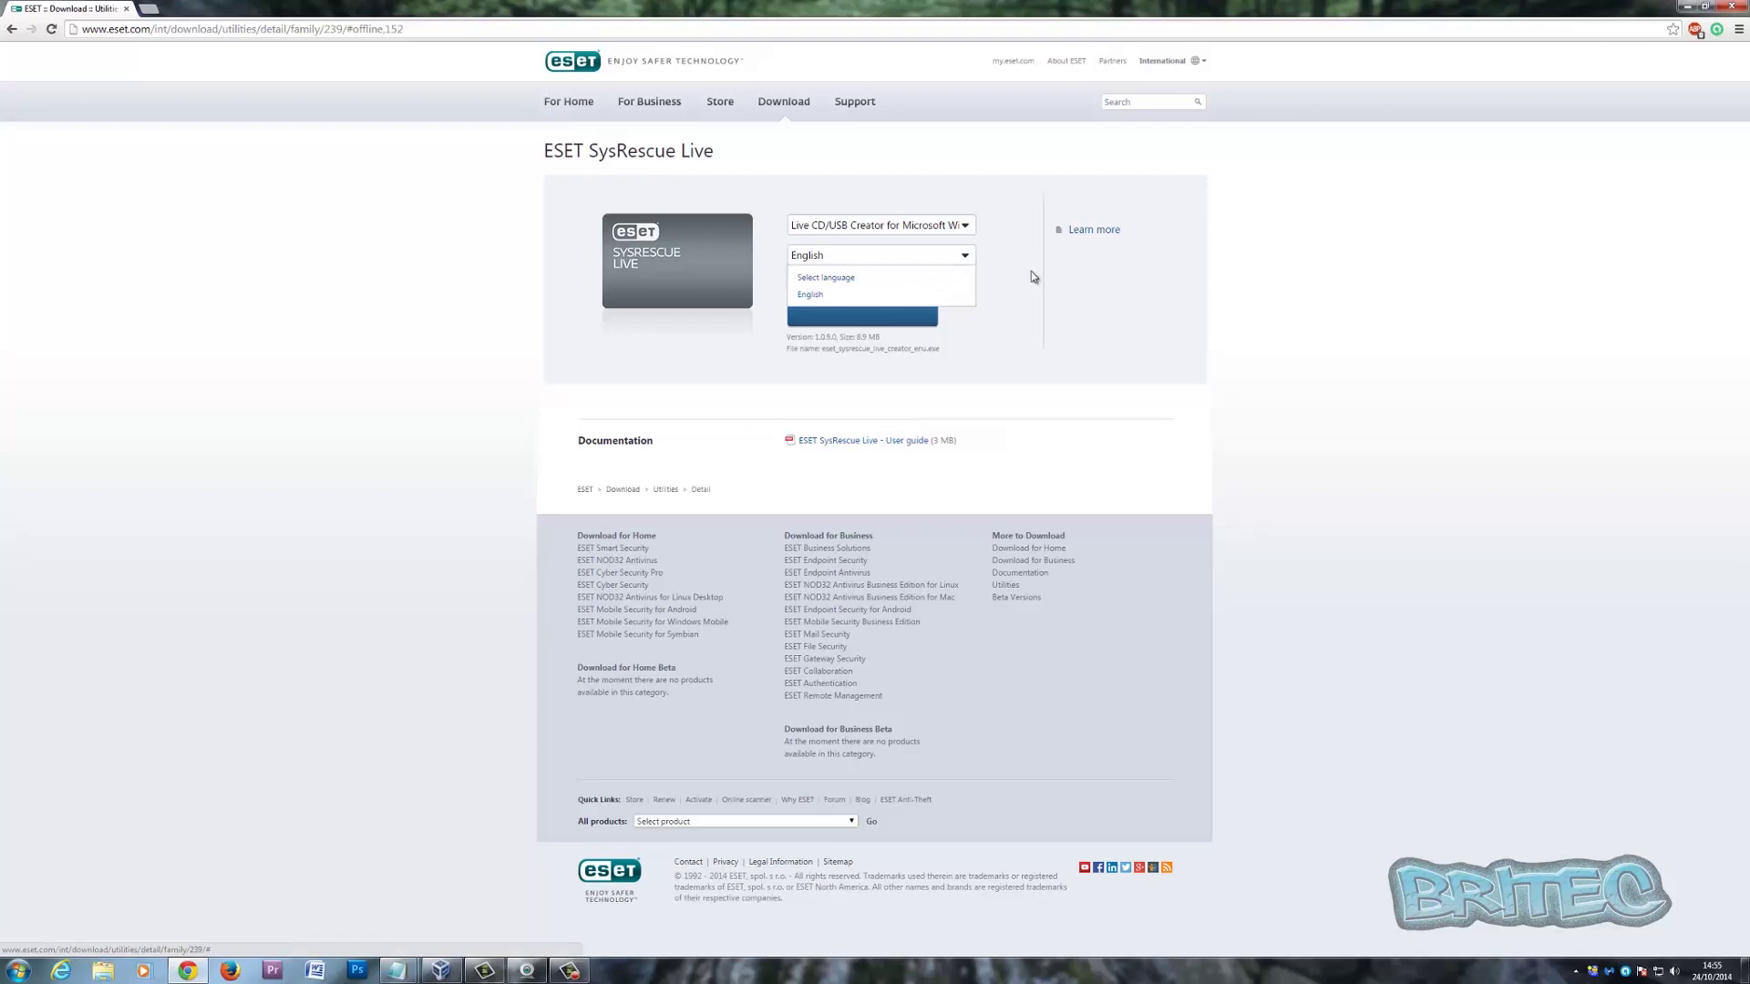
click(1030, 275)
click(829, 299)
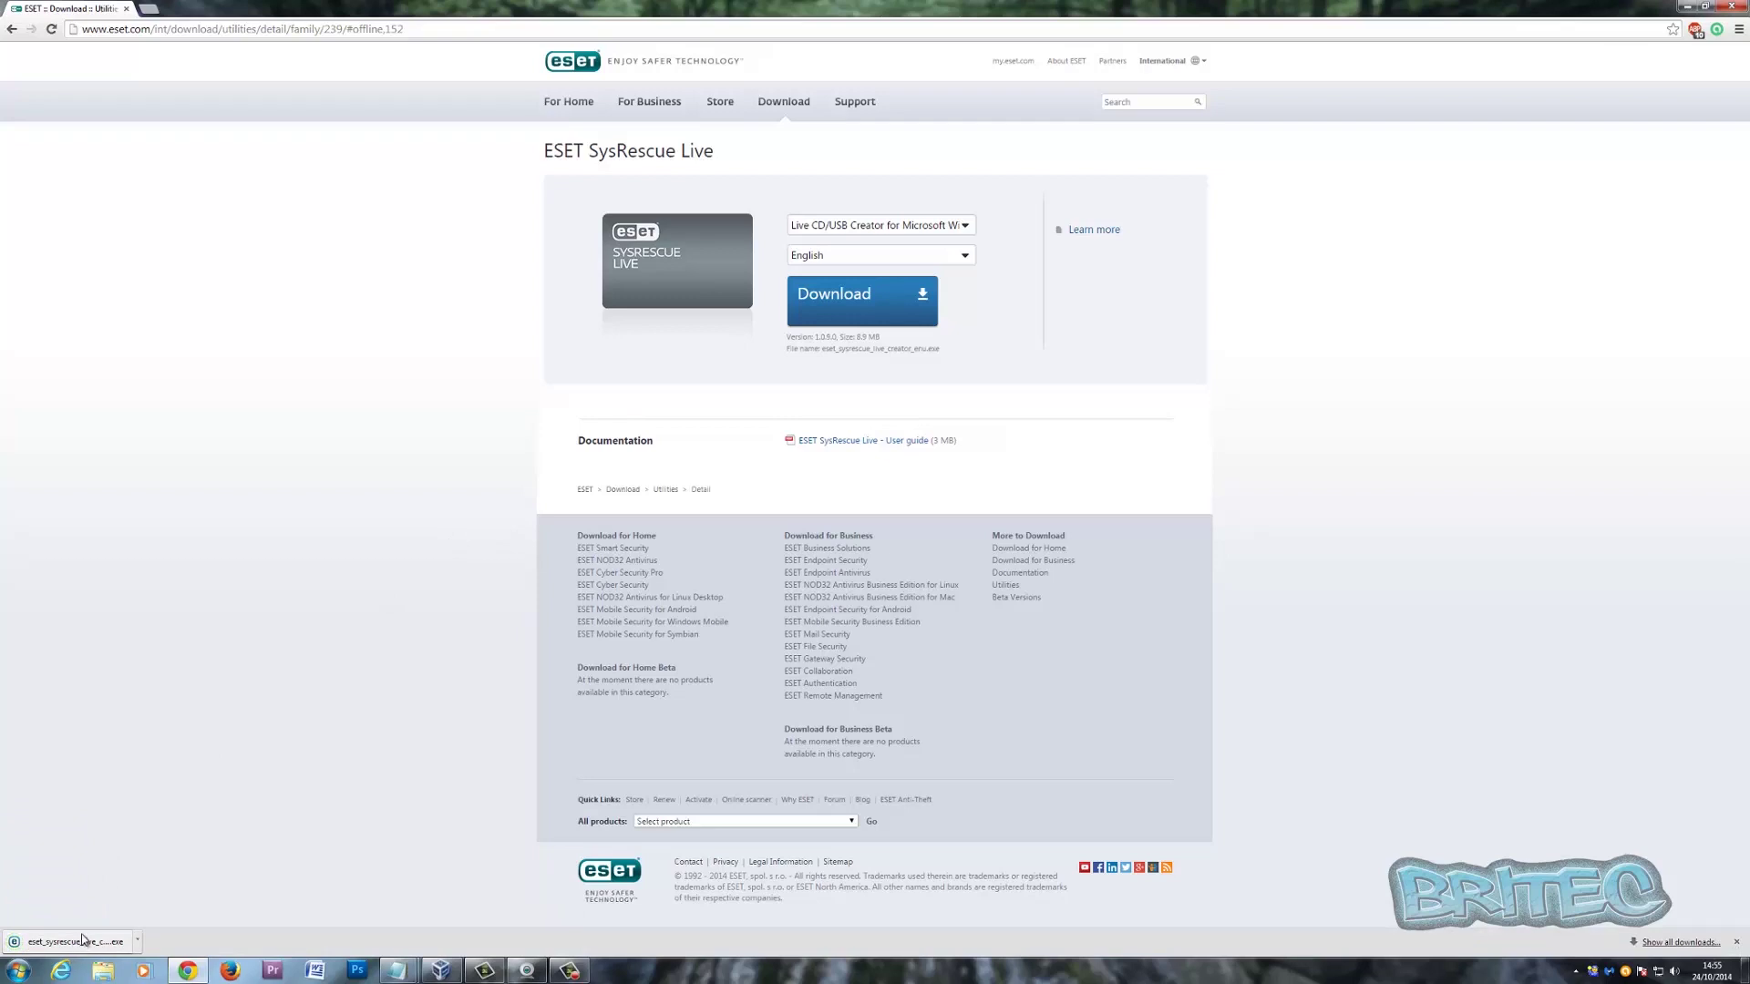
Place the downloaded SysRescue Live creator executable on the open desktop and minimize the browser
click(1704, 6)
drag(629, 691, 606, 474)
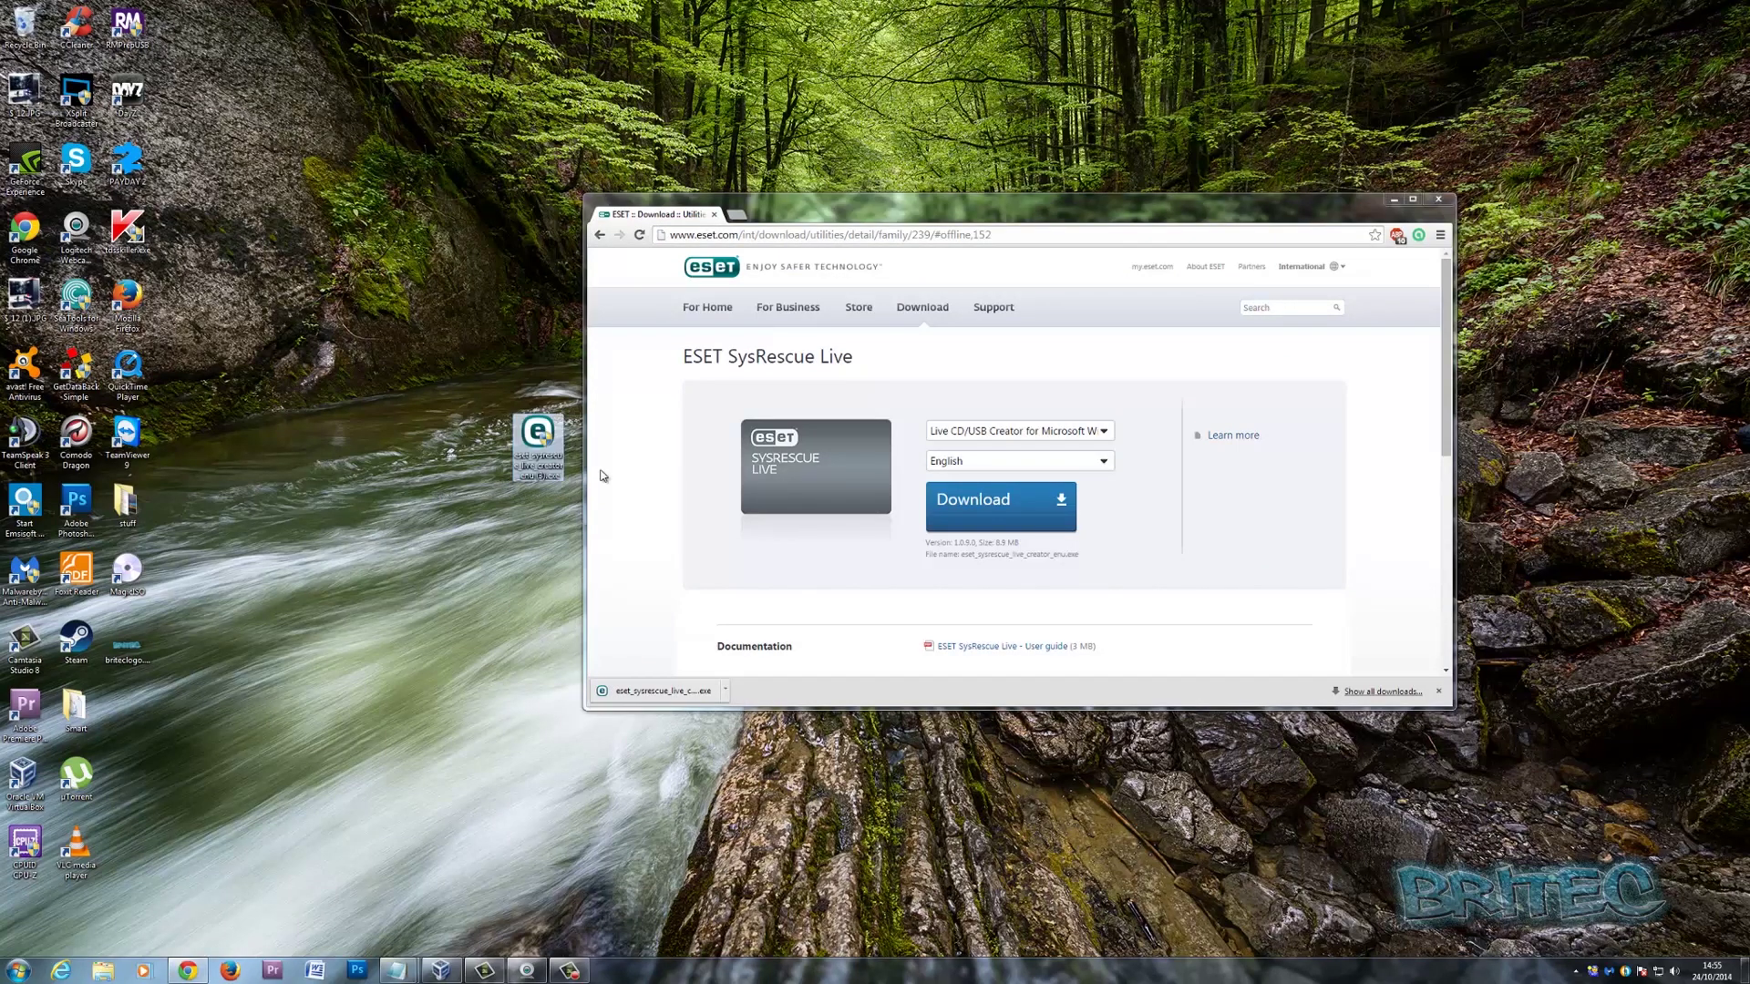
click(1394, 198)
drag(538, 436, 844, 370)
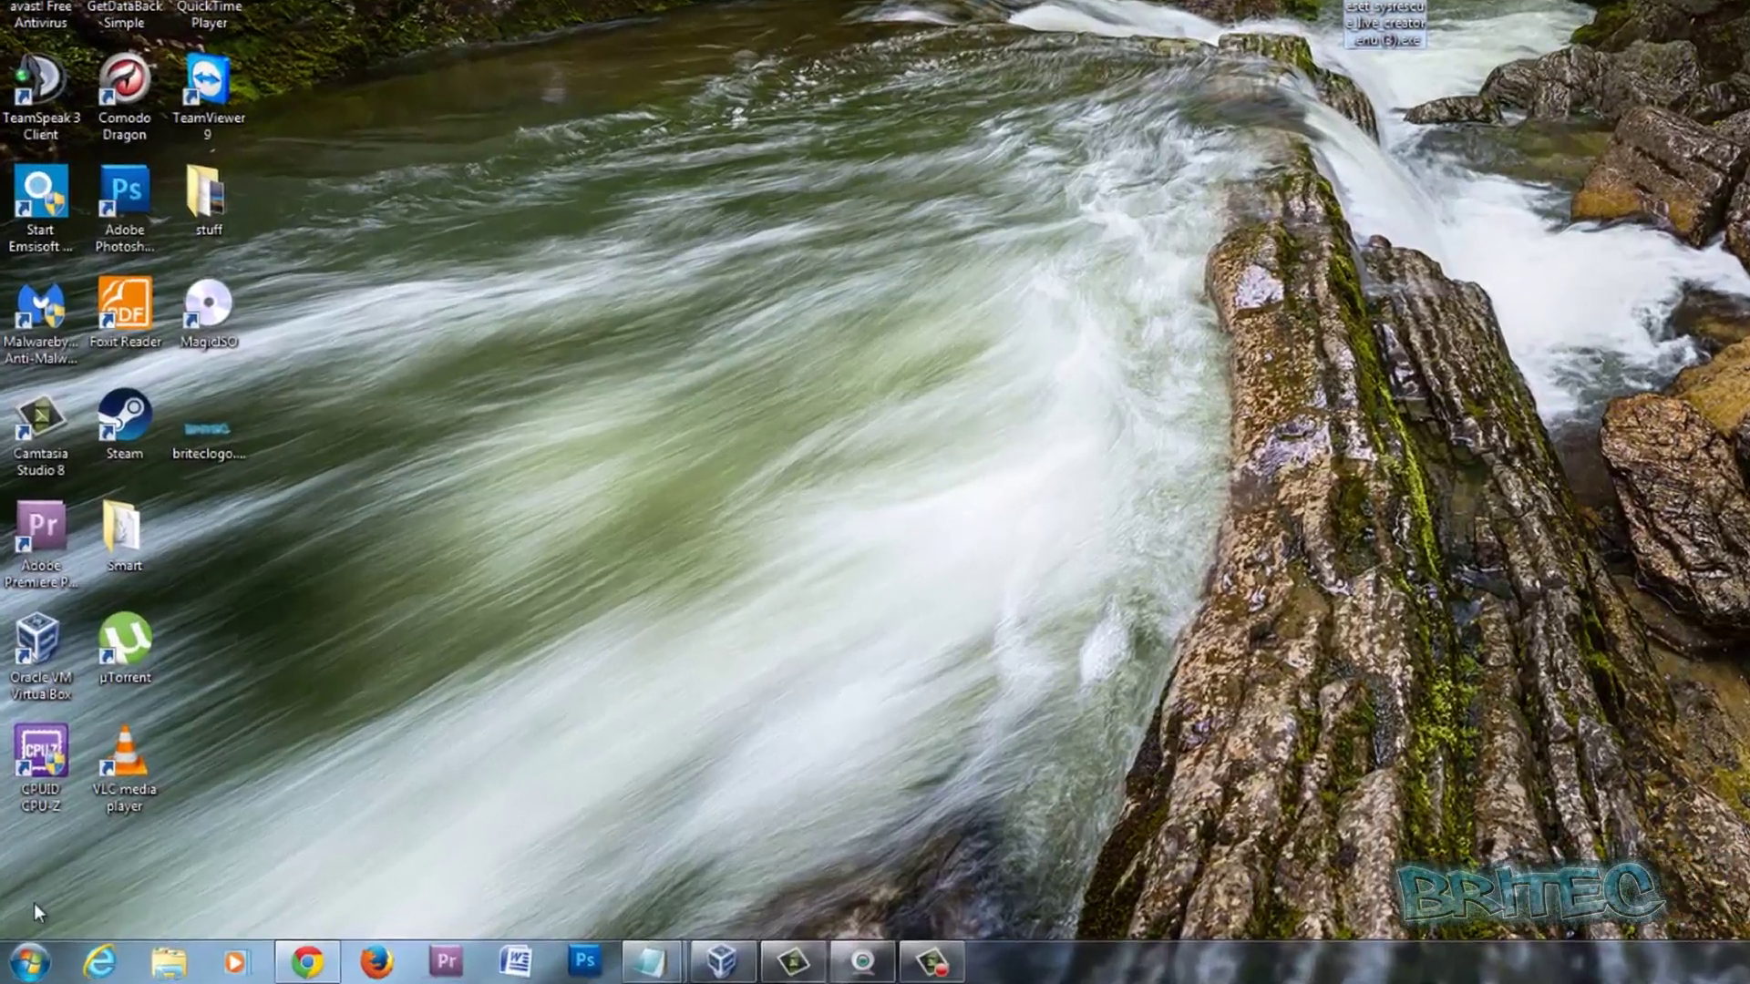
Open the Computer window to check the connected drives
click(18, 971)
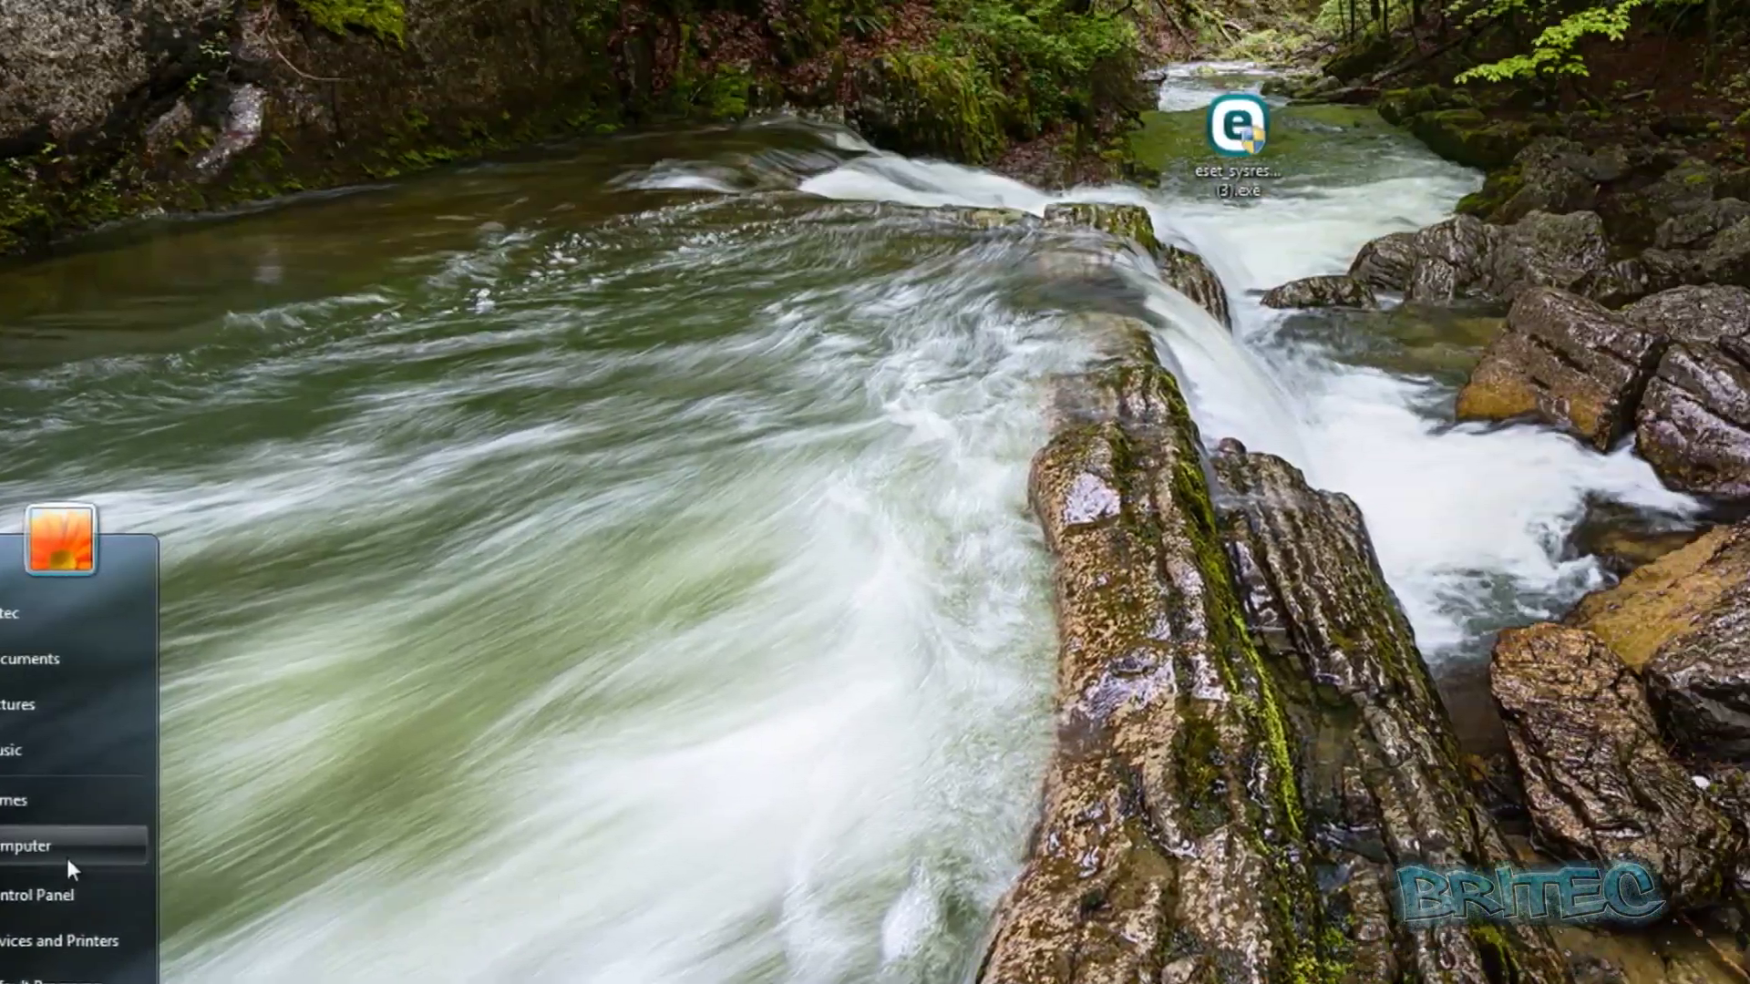
click(400, 517)
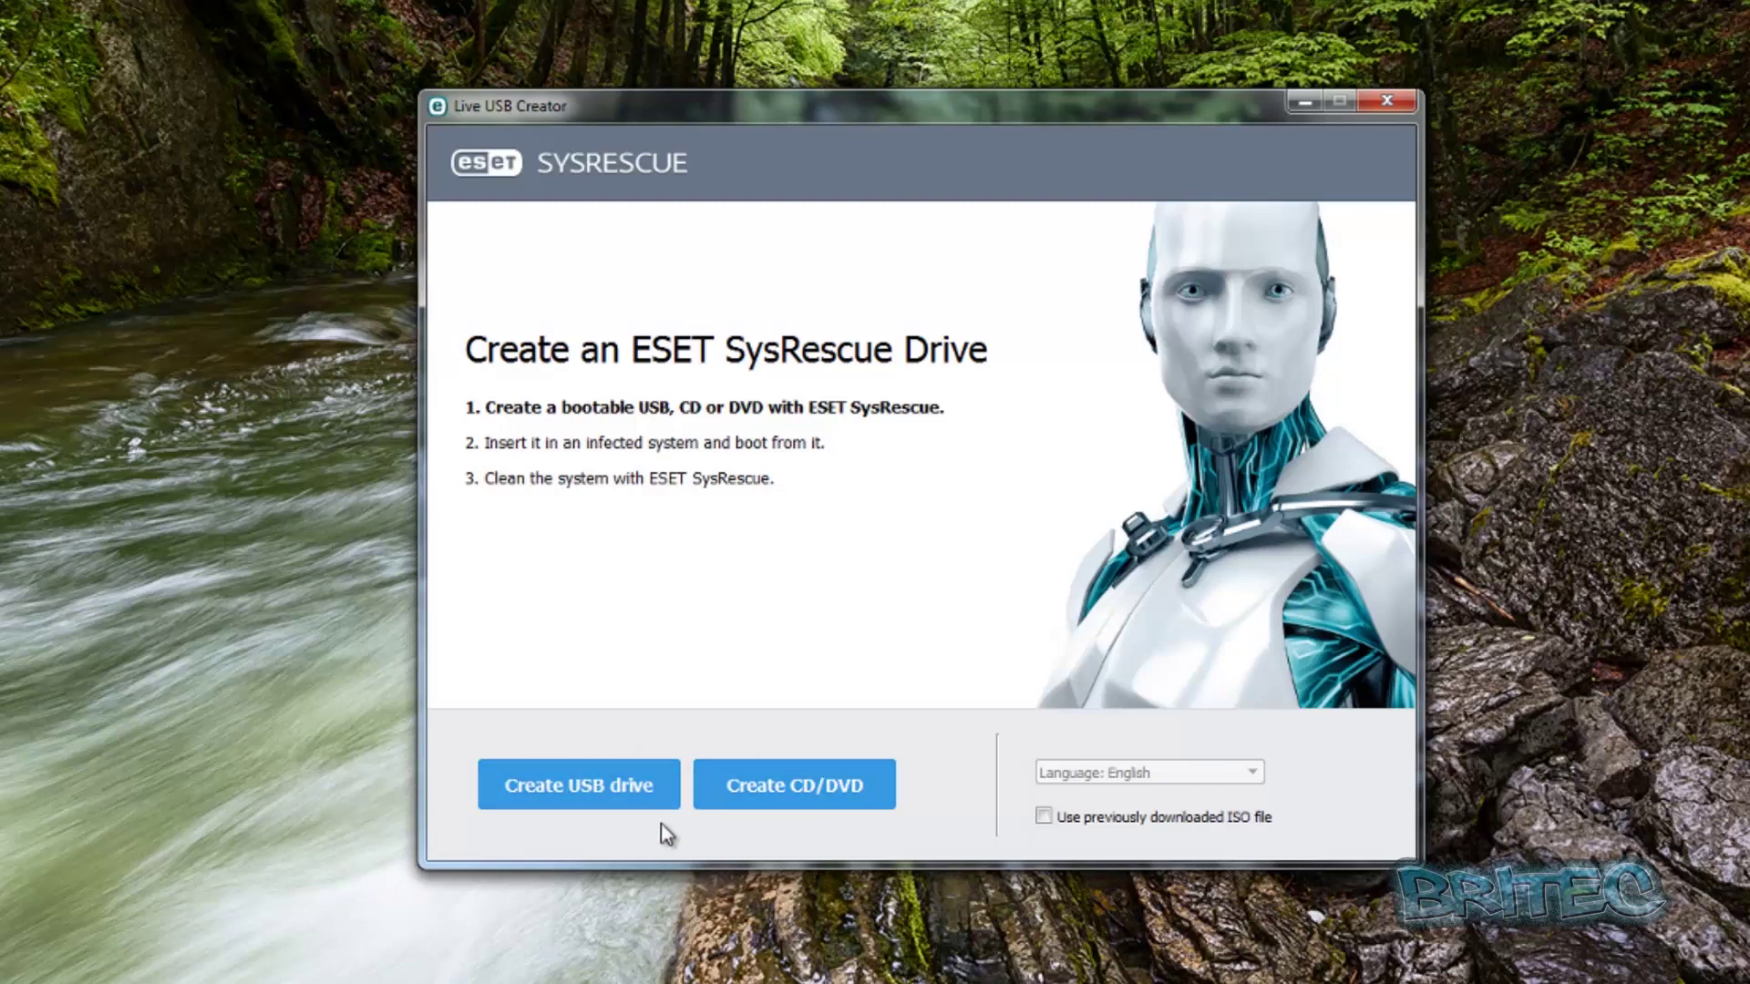
Create an ESET SysRescue USB drive on the Kingston DataTraveler 2.0 (F:), agree to erase its data, and close the creator
click(567, 806)
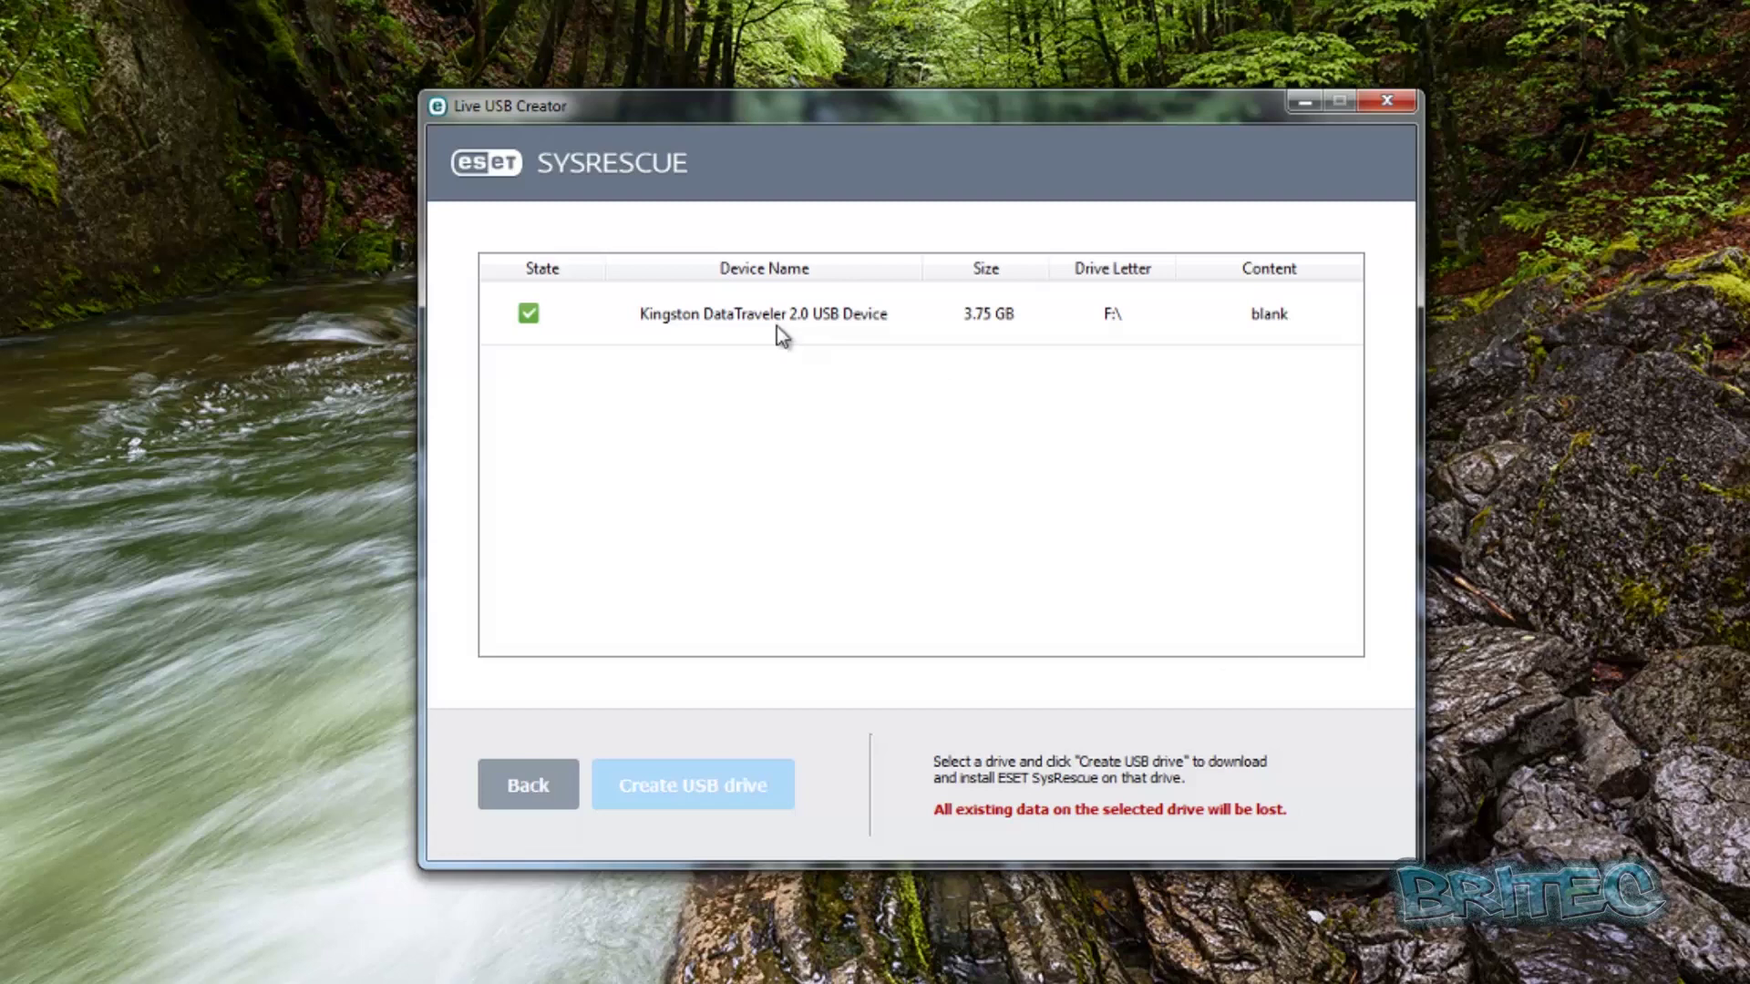
click(682, 319)
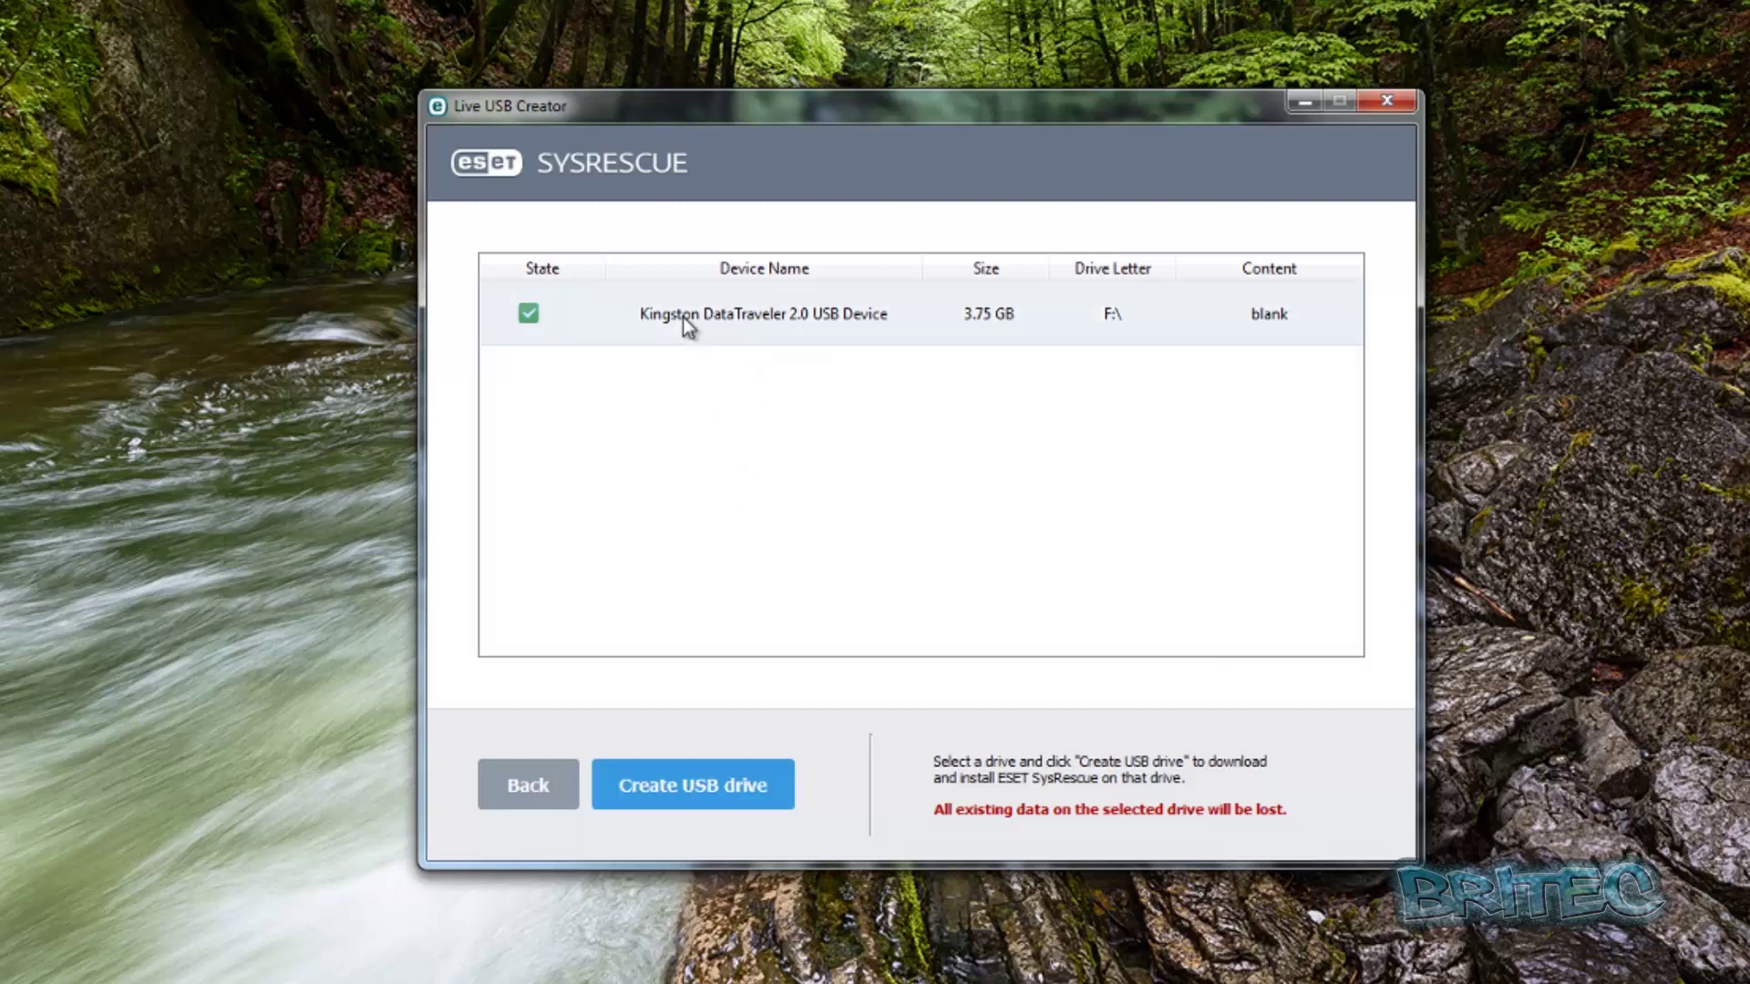
click(702, 789)
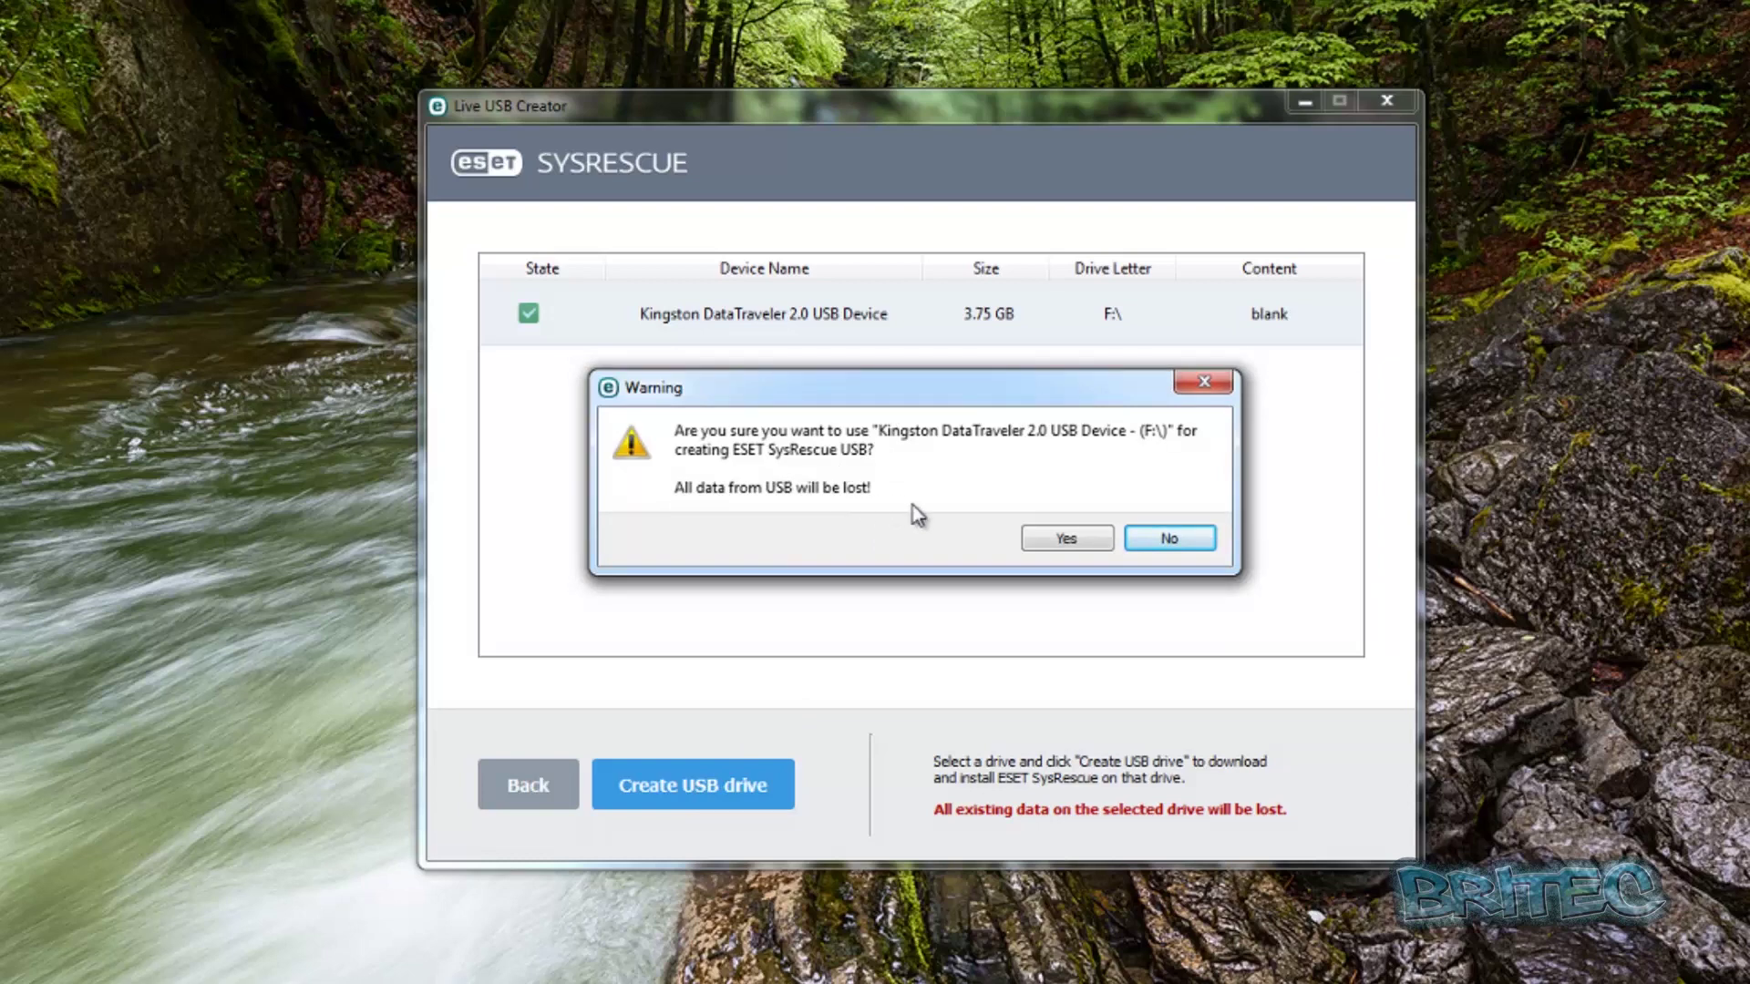
click(1055, 536)
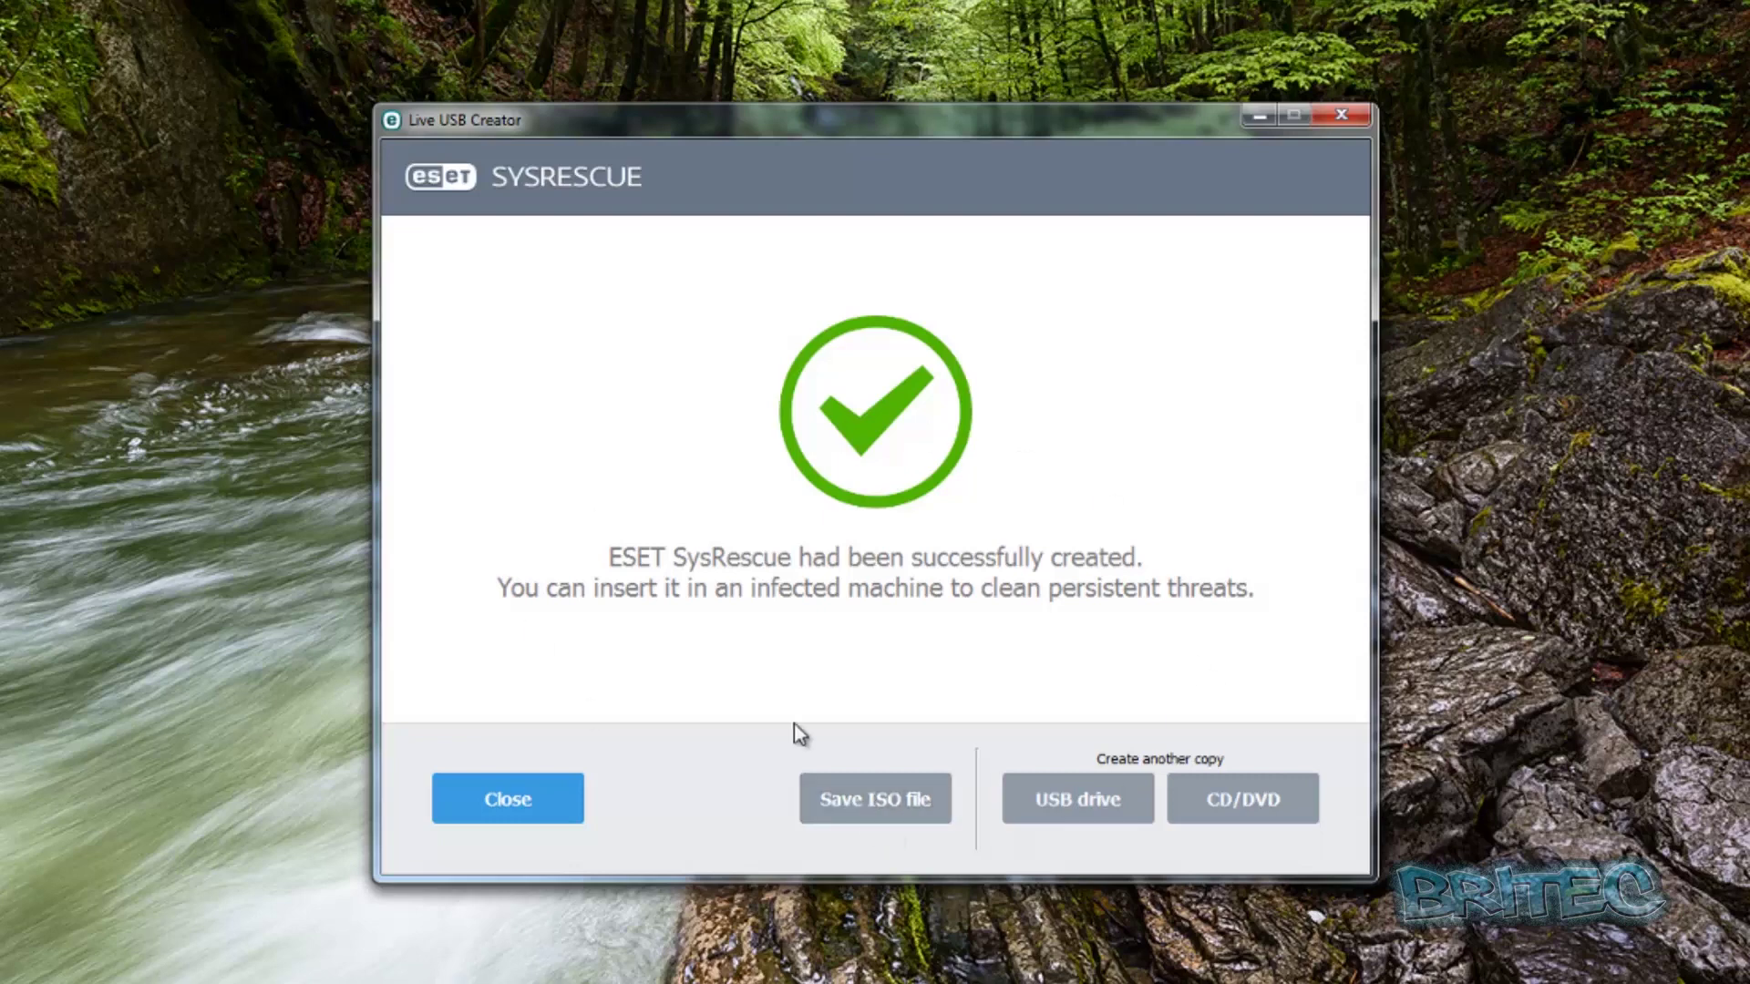
click(524, 809)
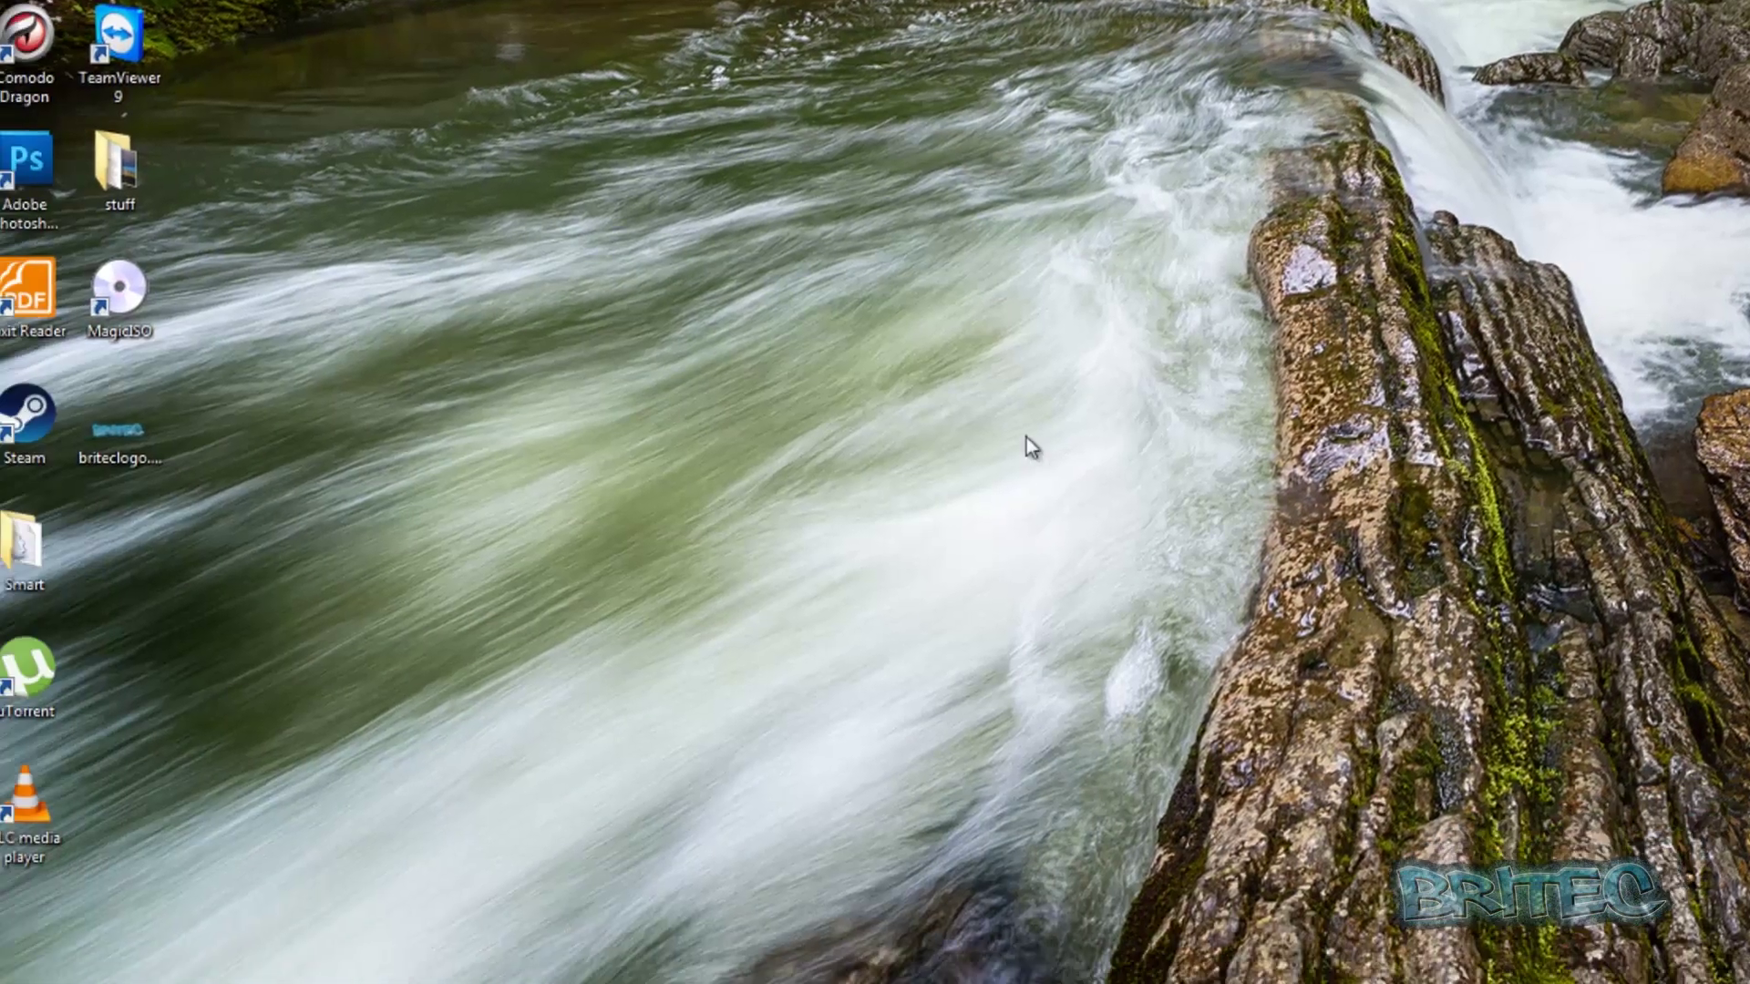
Examine the contents of Removable Disk (F:) and return to the Computer view
click(33, 957)
click(1167, 414)
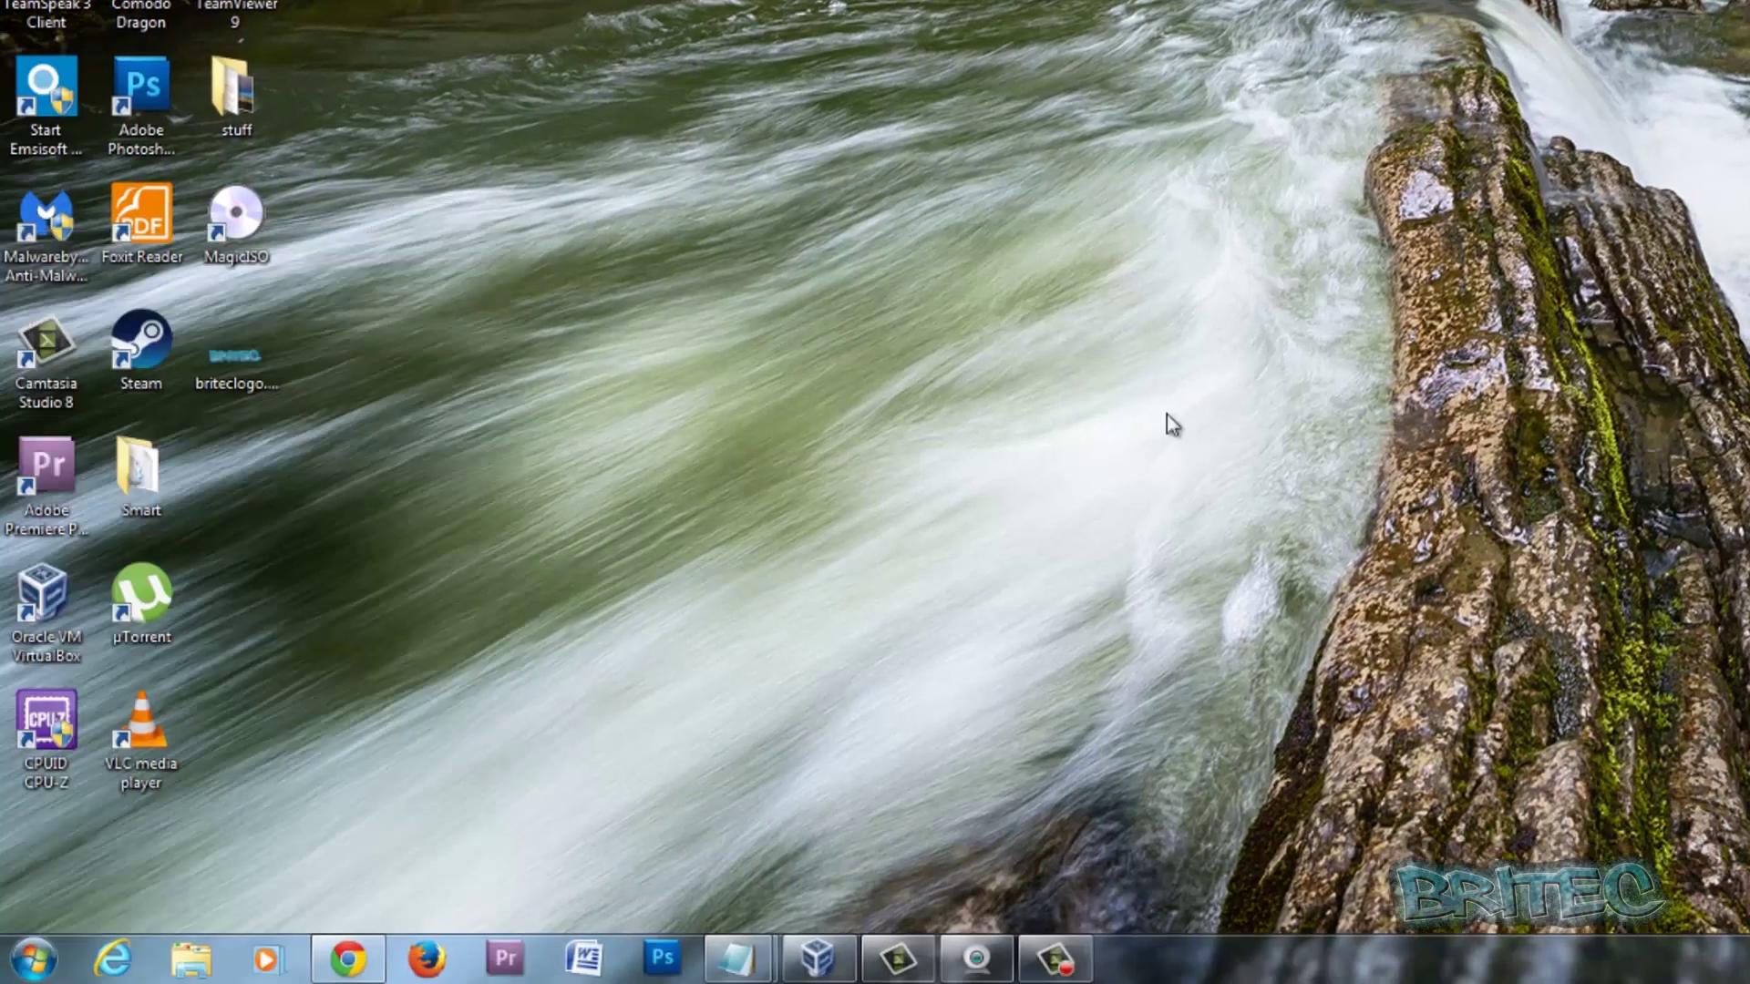
key(super+e)
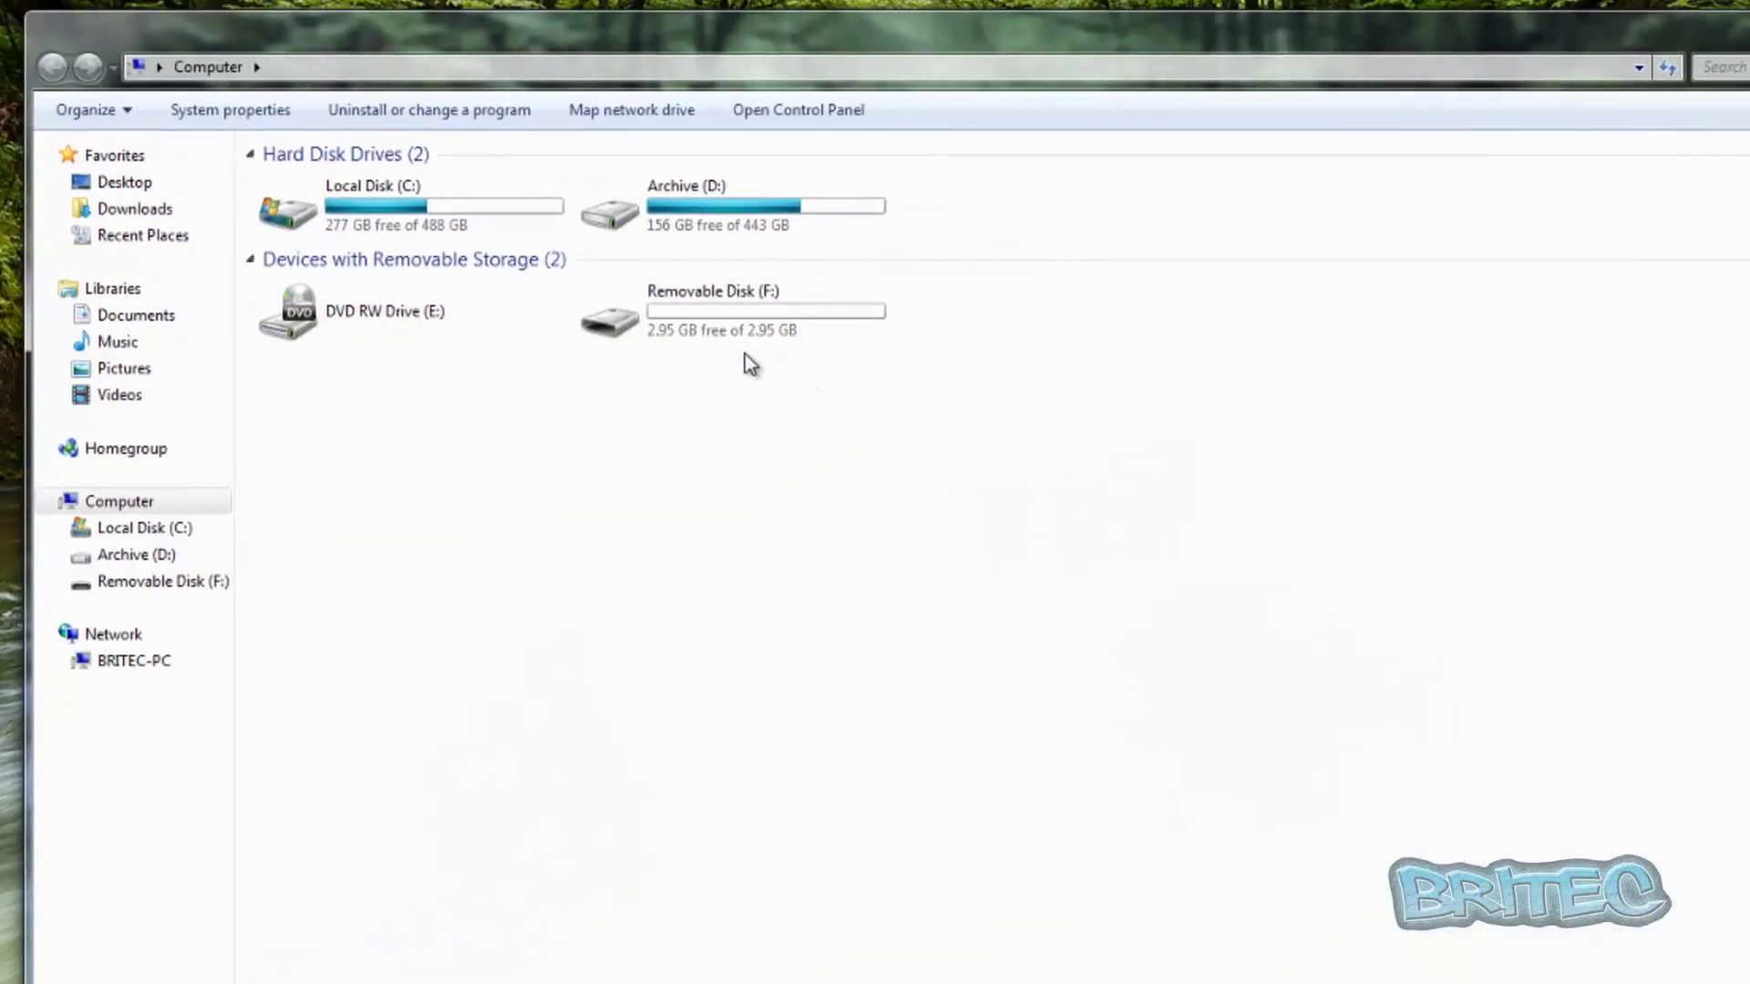
double_click(782, 319)
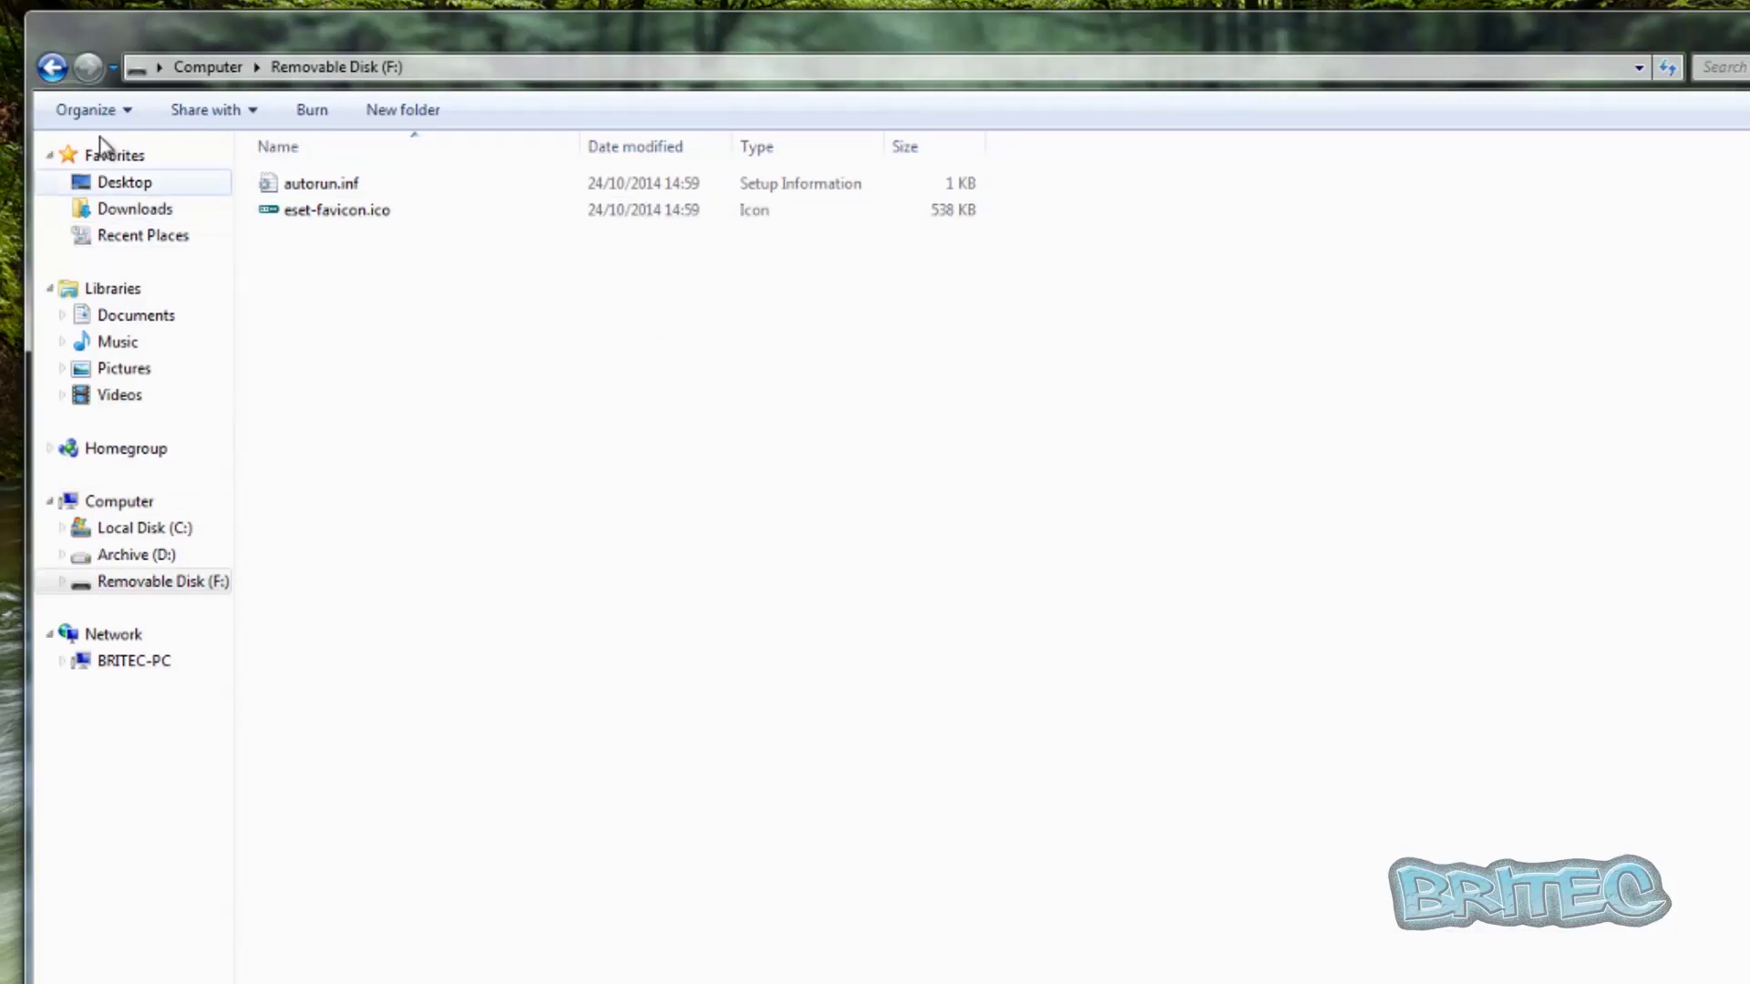
click(48, 65)
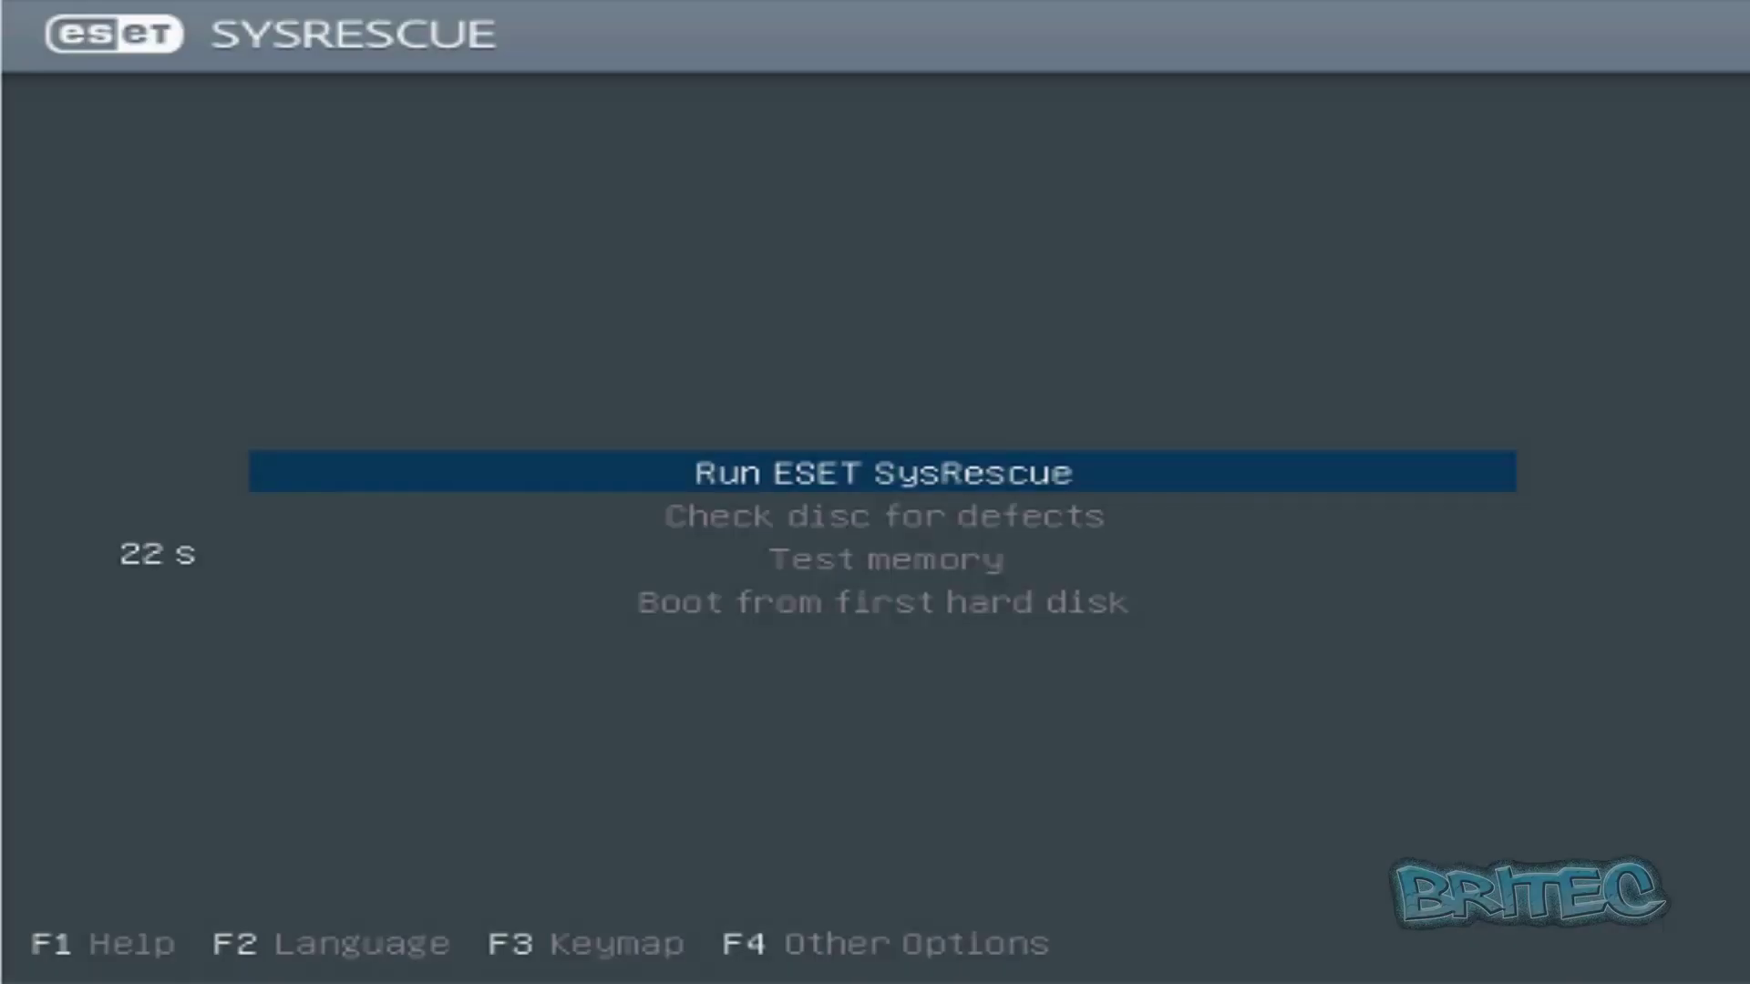
Boot the computer into ESET SysRescue using the Run ESET SysRescue boot option
key(Down)
key(Up)
key(Return)
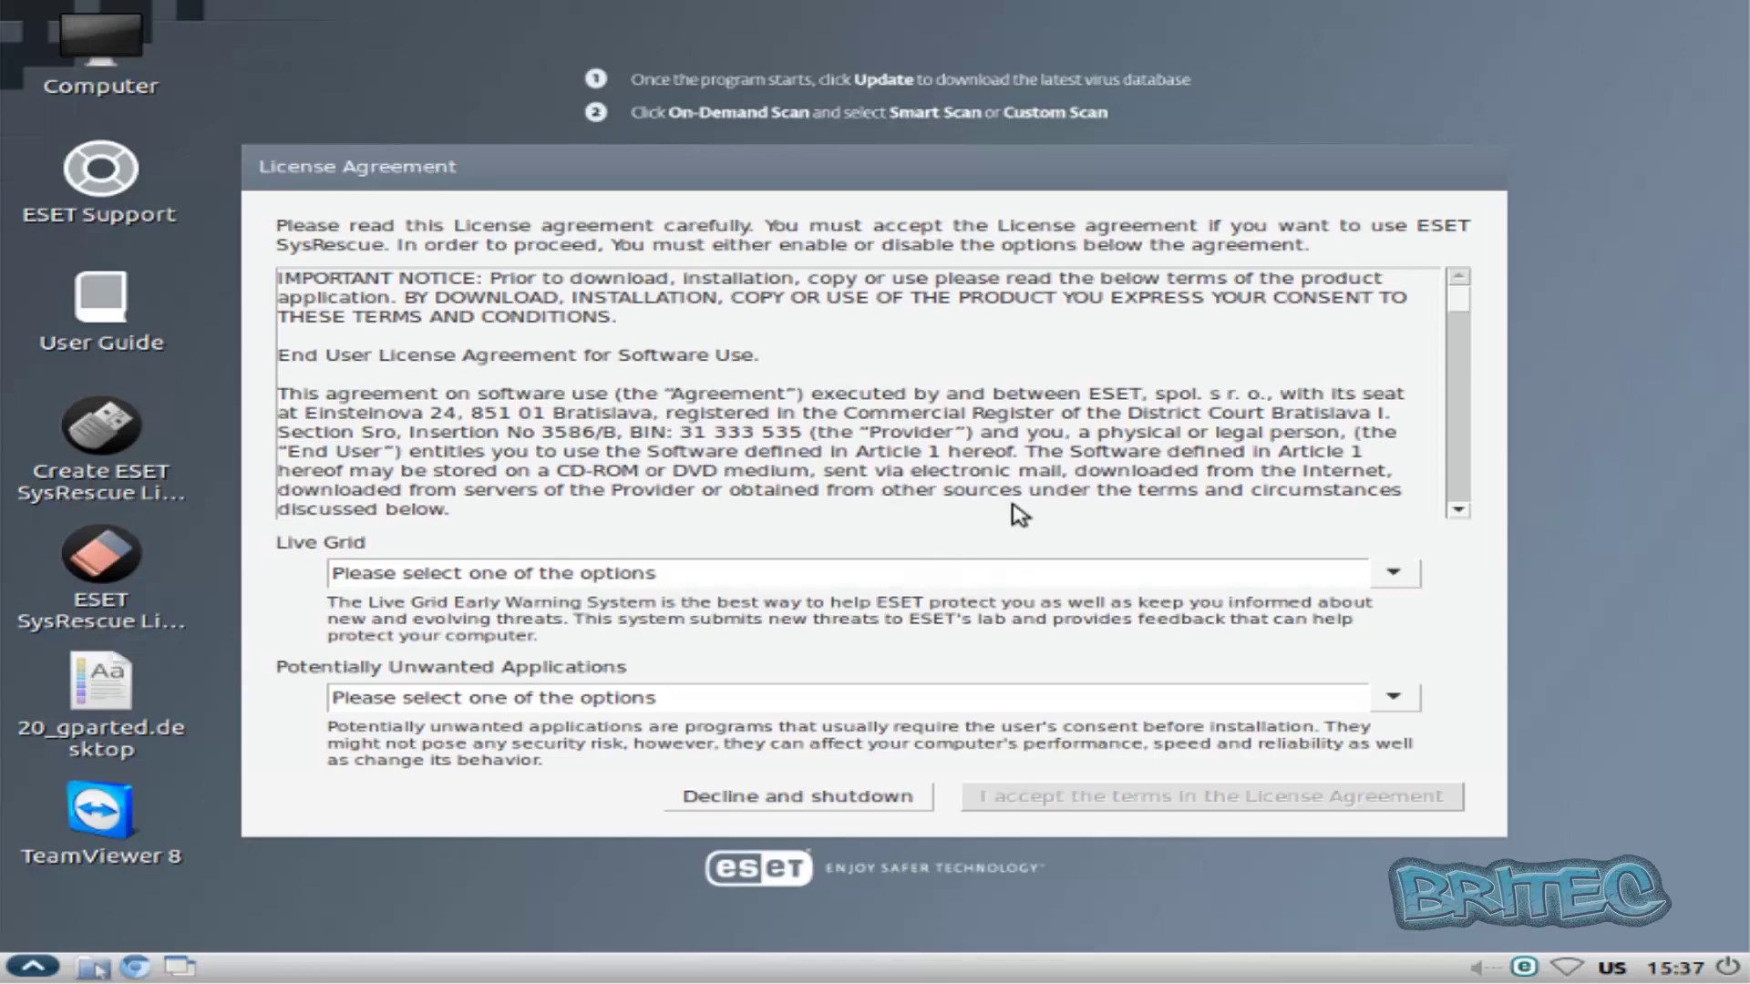
Enable the Live Grid Early Warning System and detection of potentially unwanted applications, and accept the License Agreement
drag(1459, 299, 1459, 488)
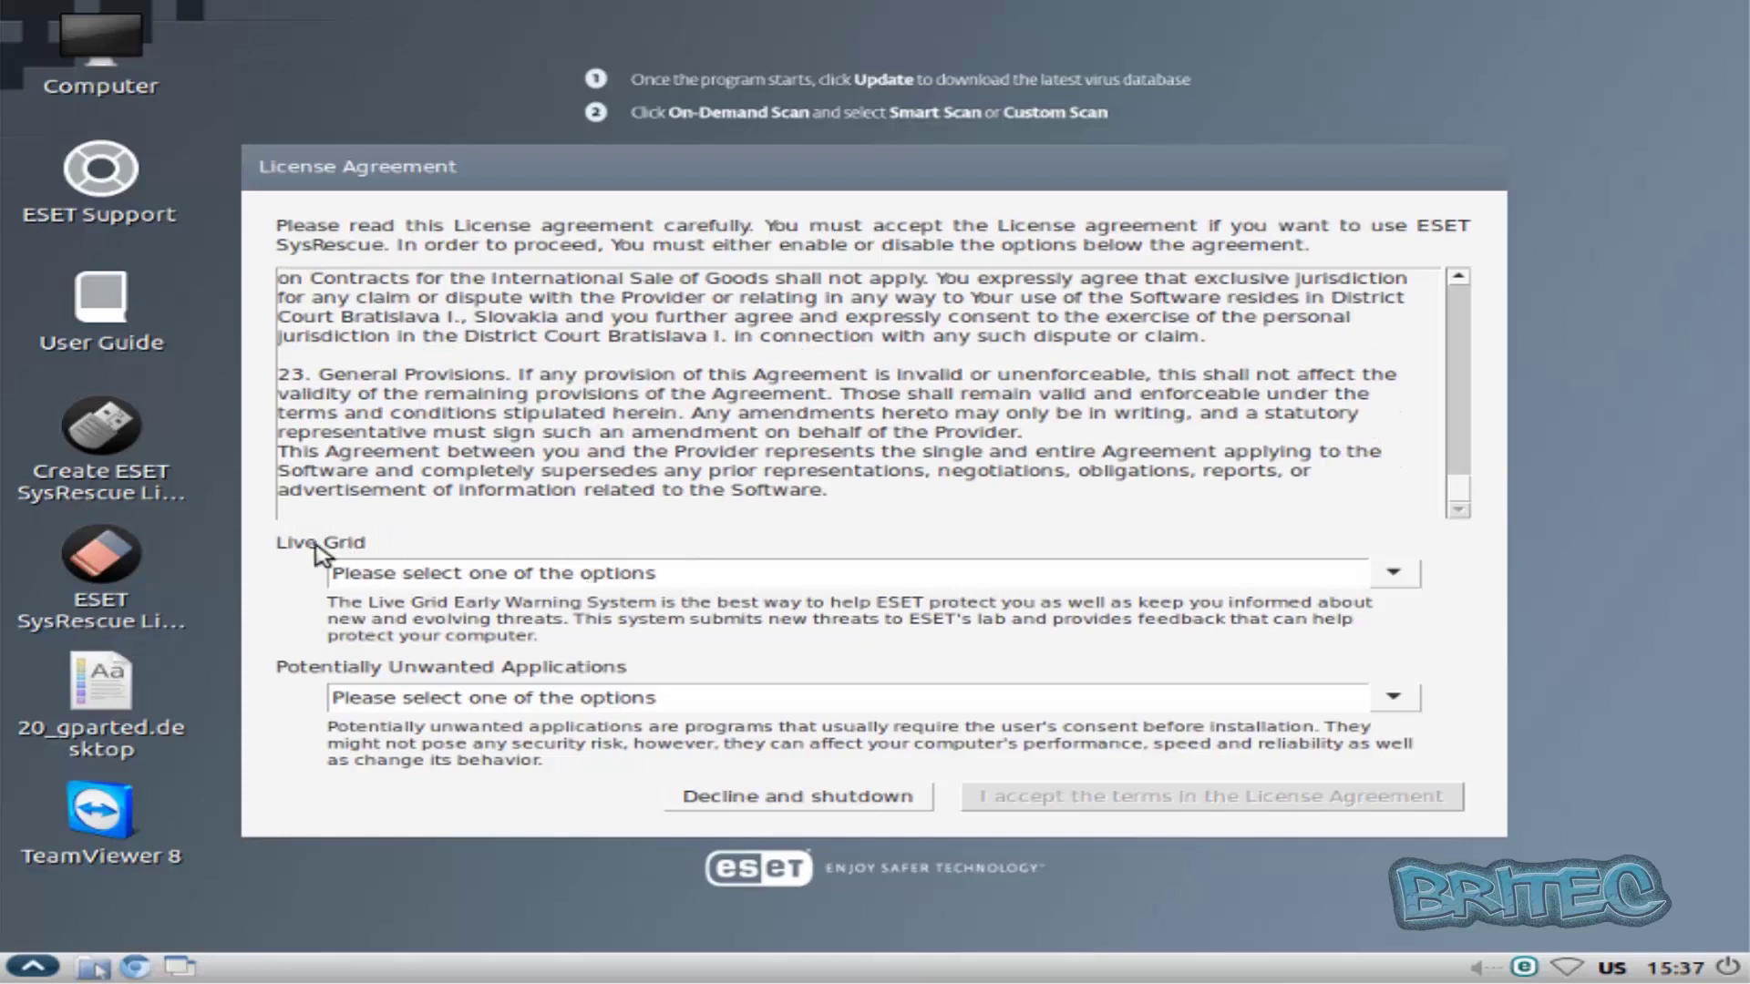
click(532, 574)
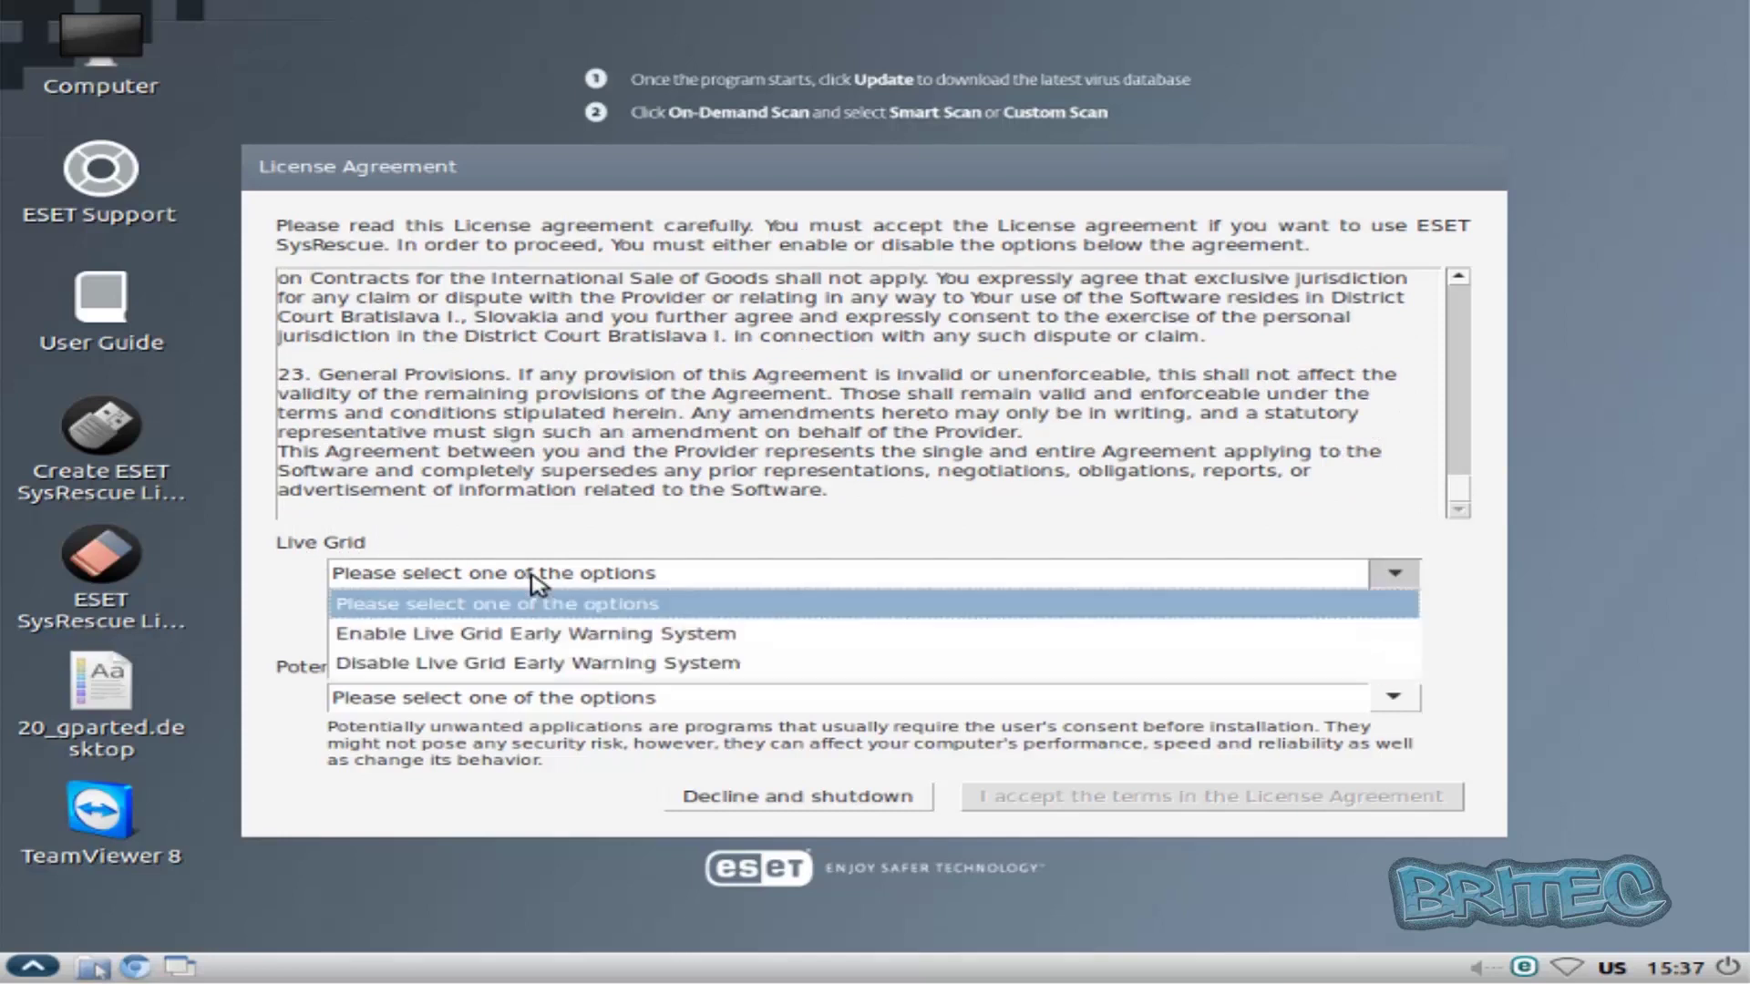
click(503, 635)
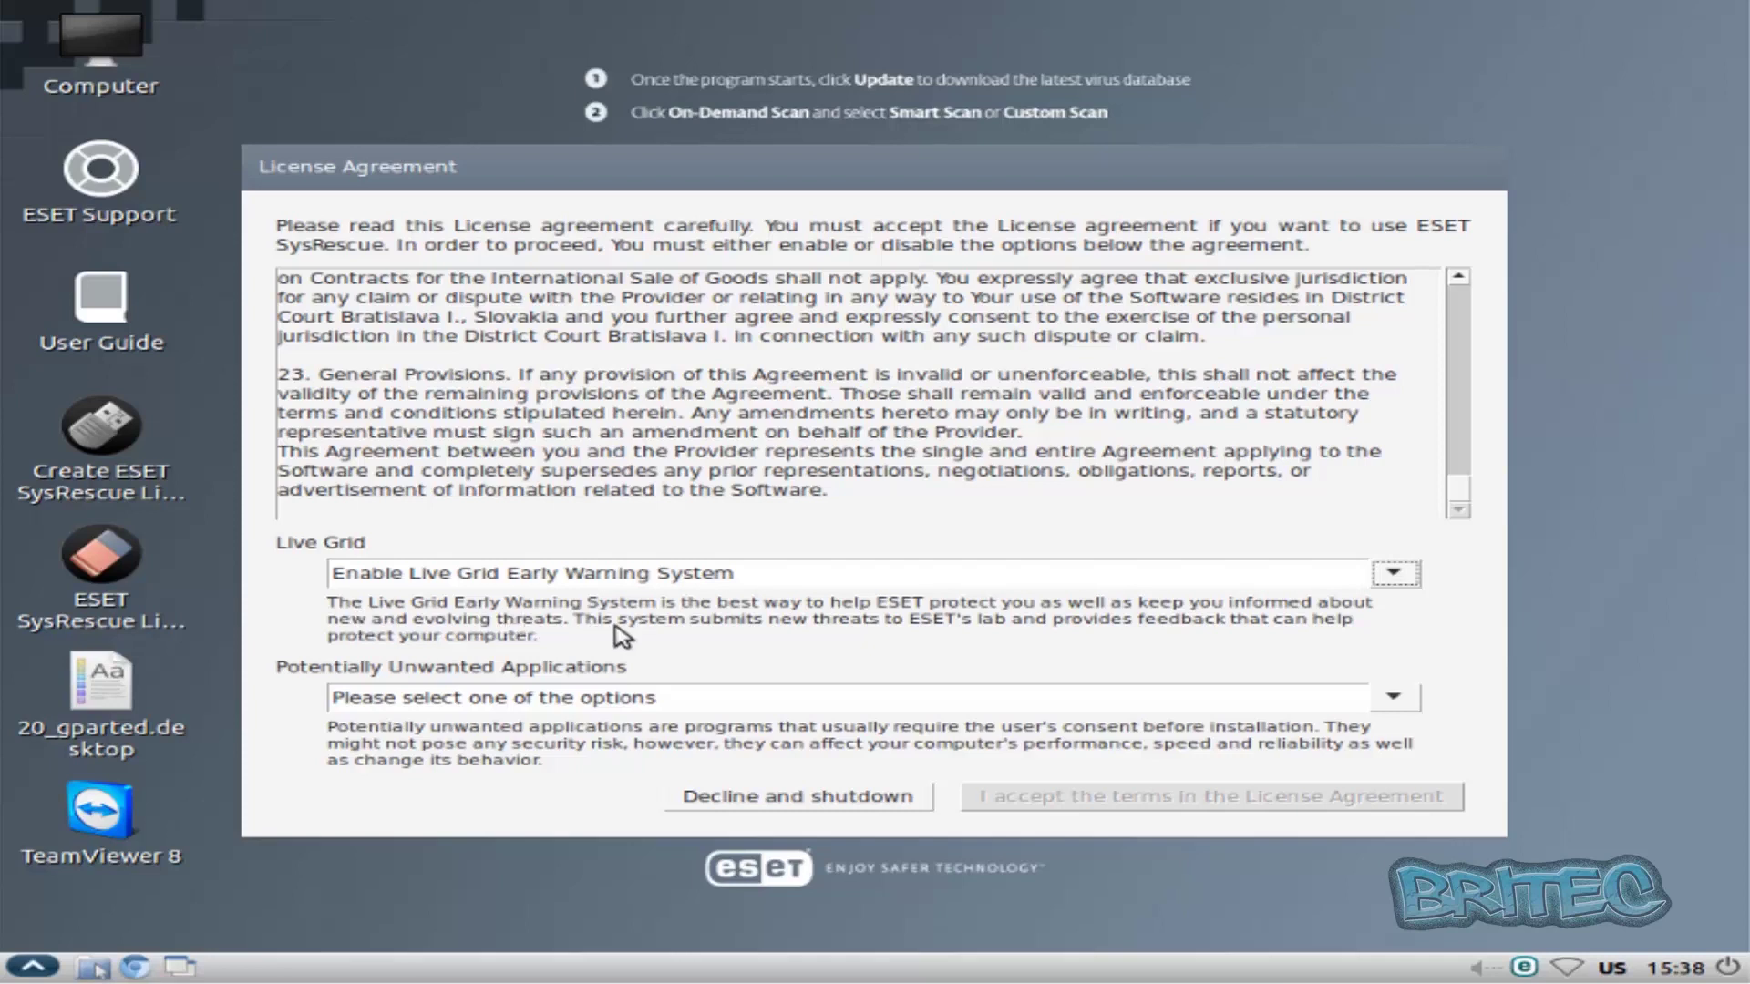
click(593, 699)
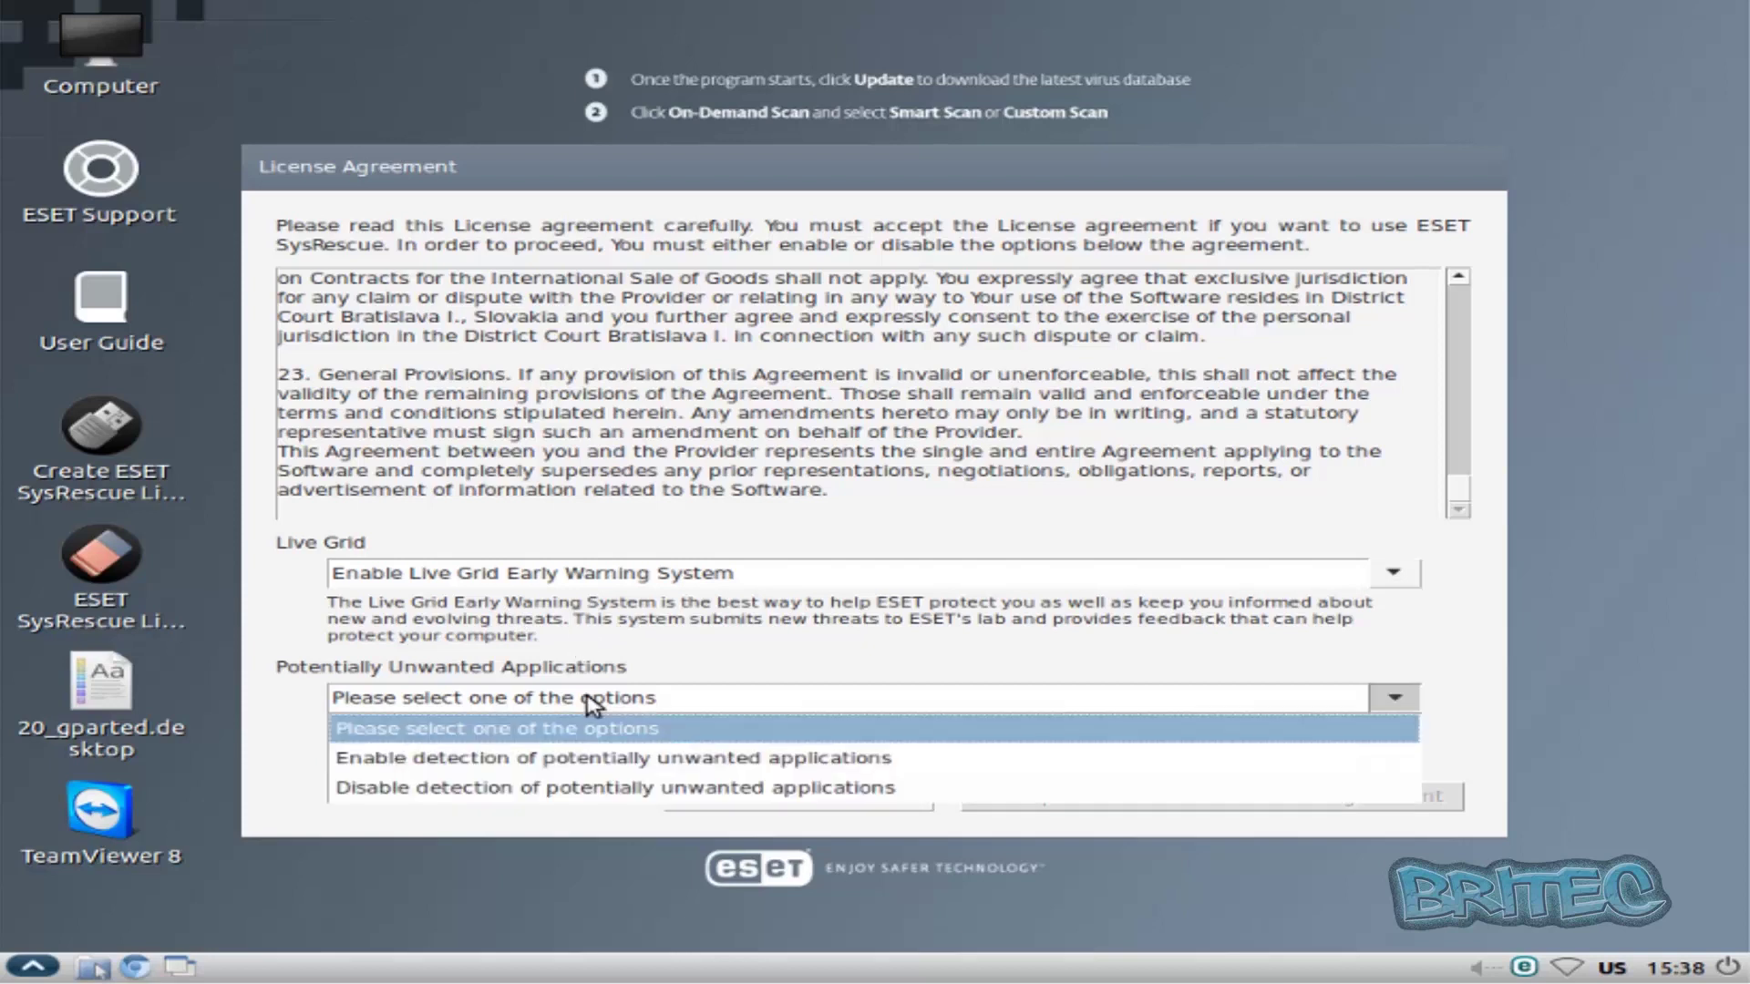
click(503, 759)
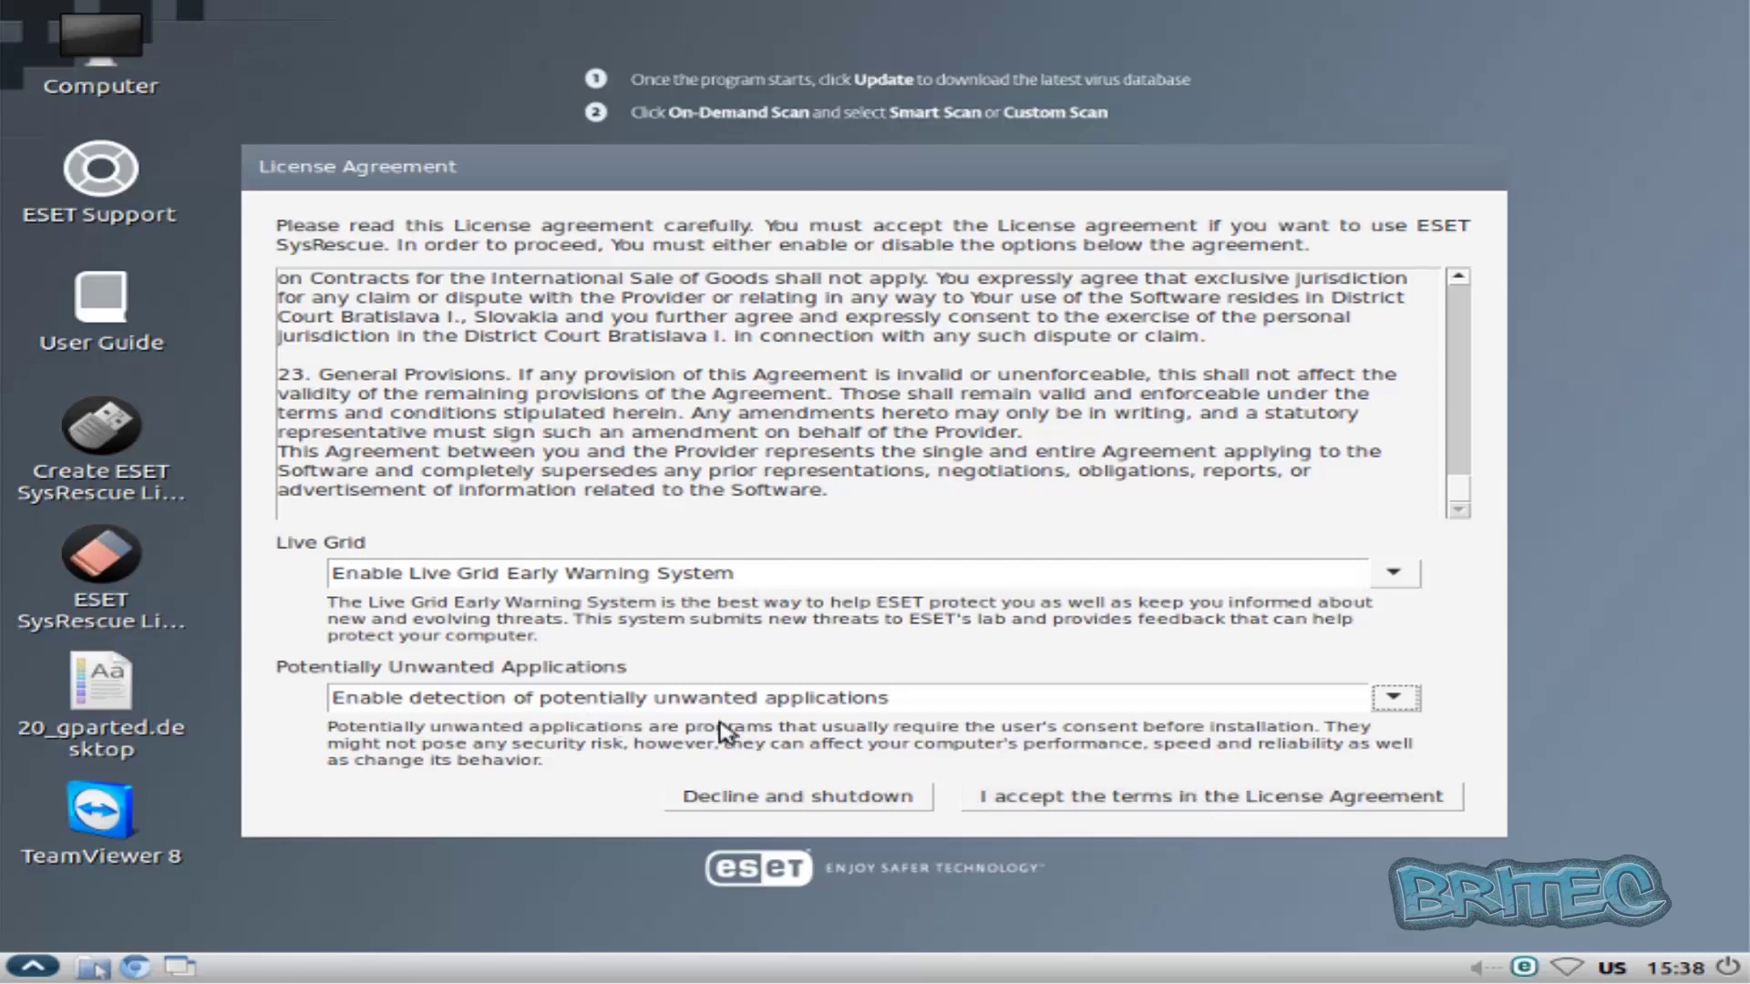
click(1255, 806)
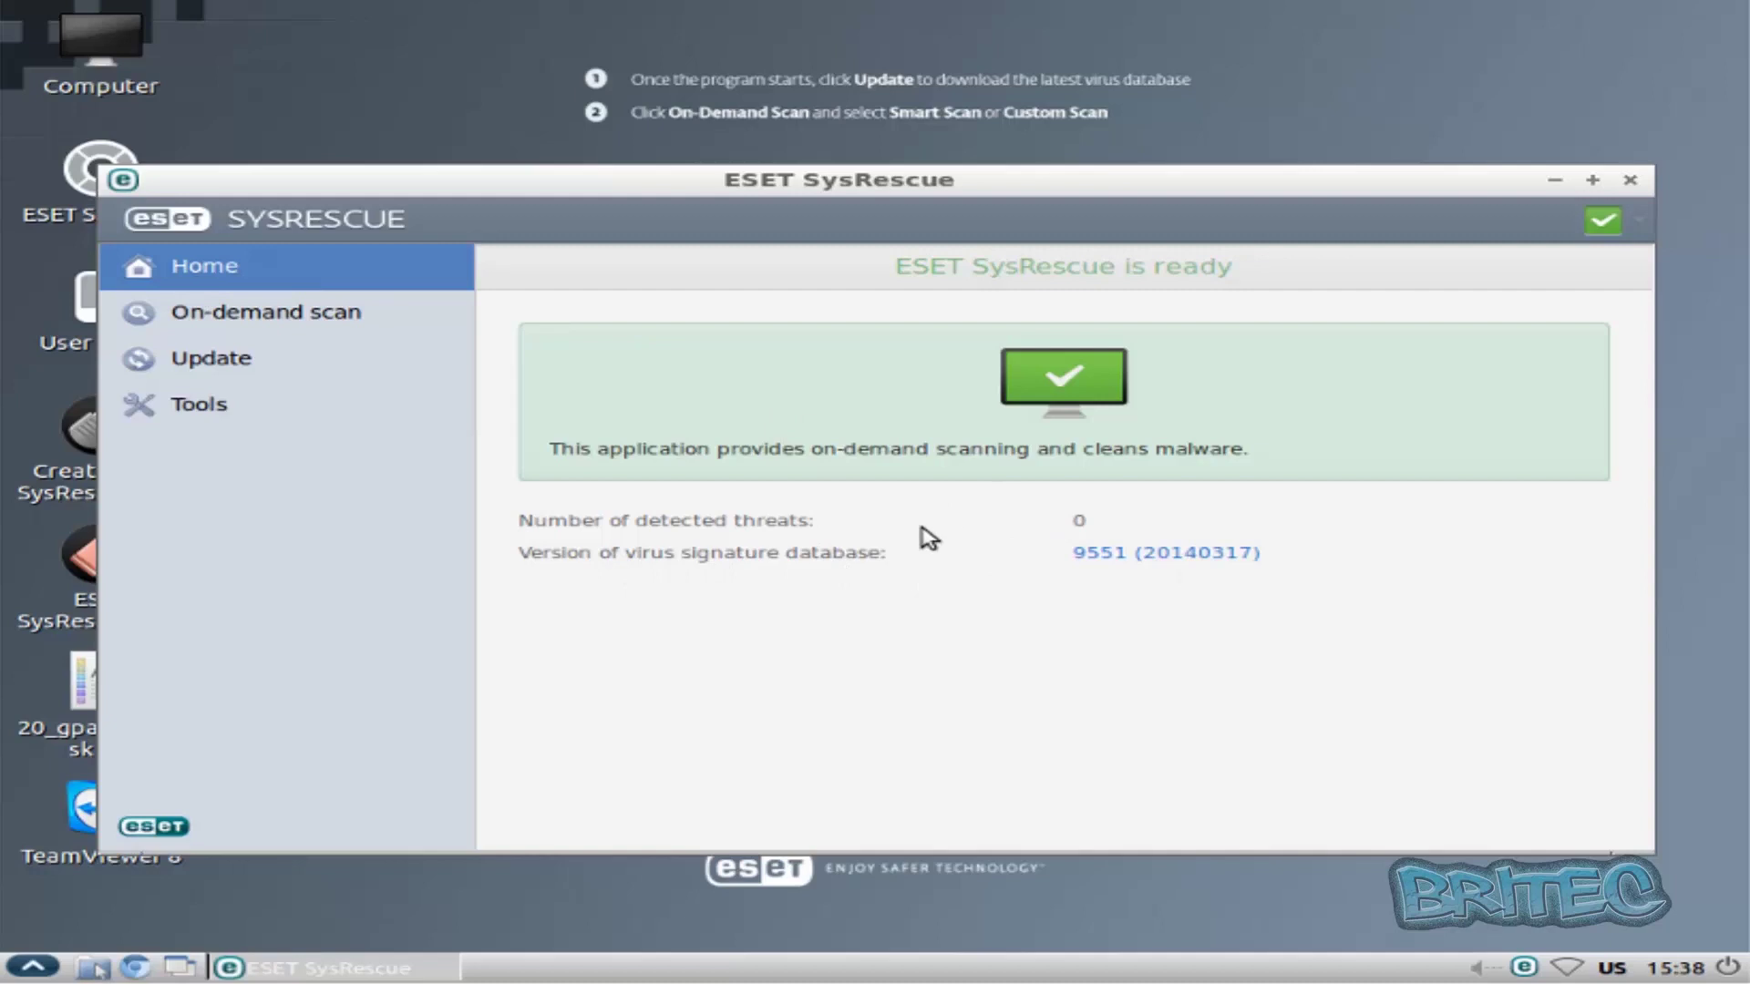
Update the virus signature database
click(184, 375)
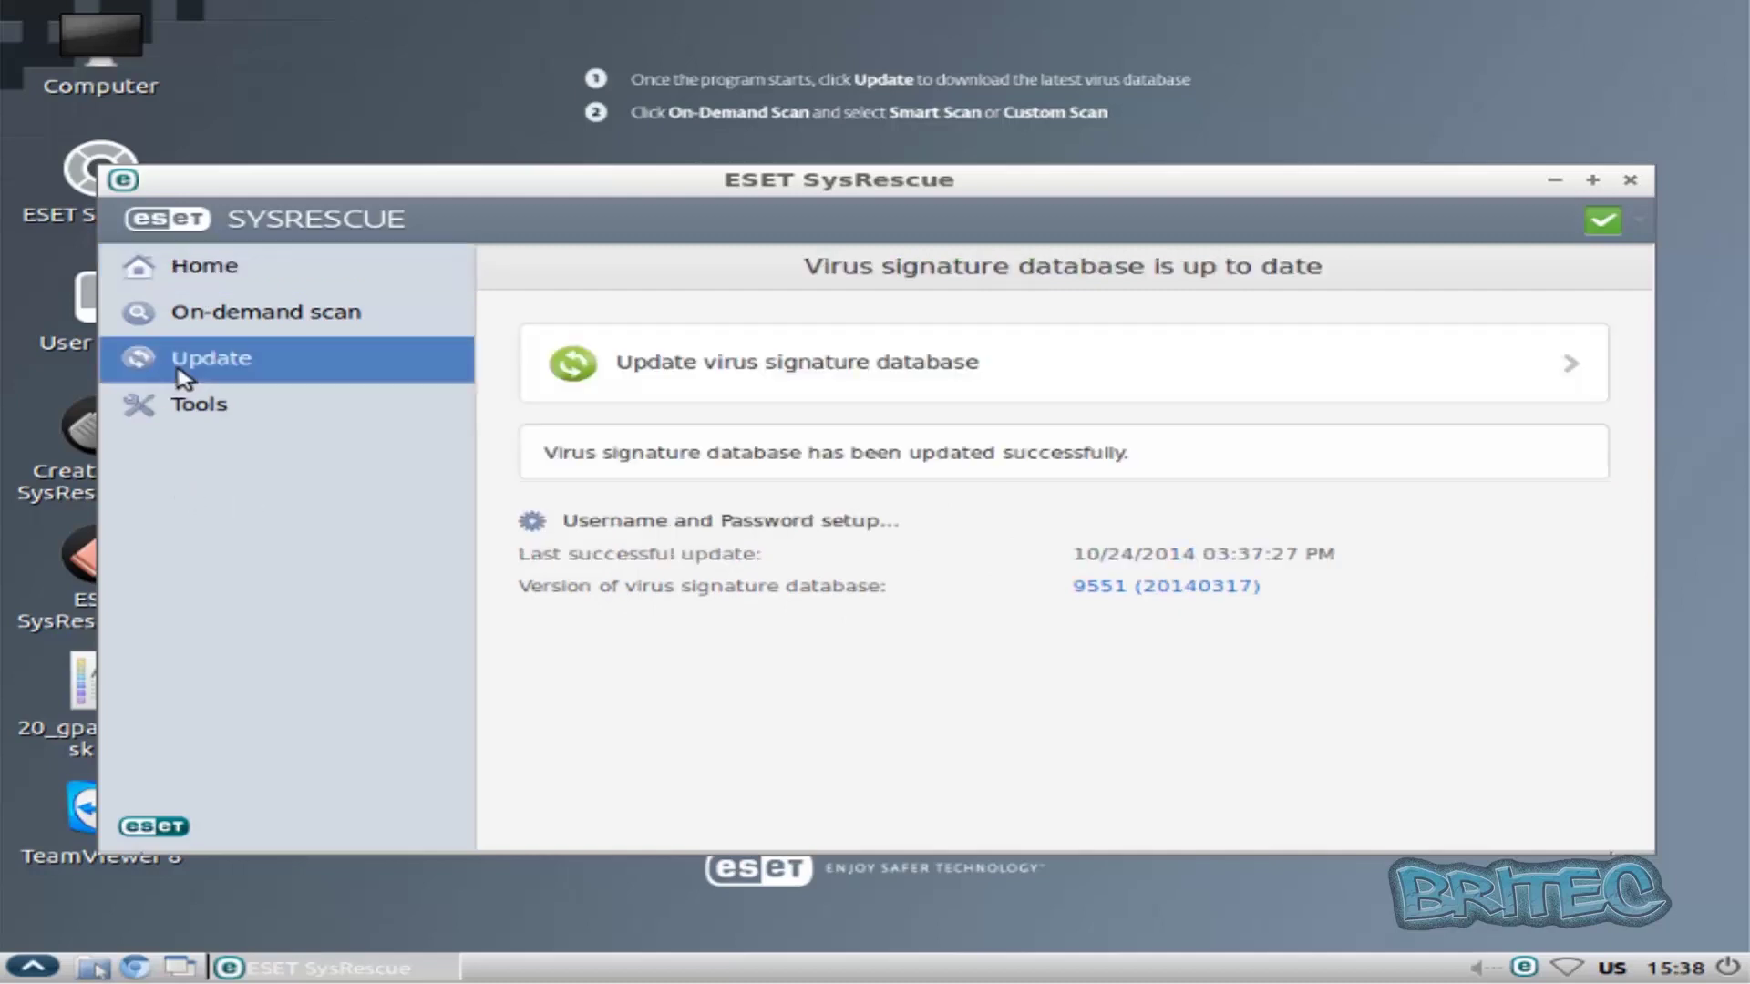
click(720, 389)
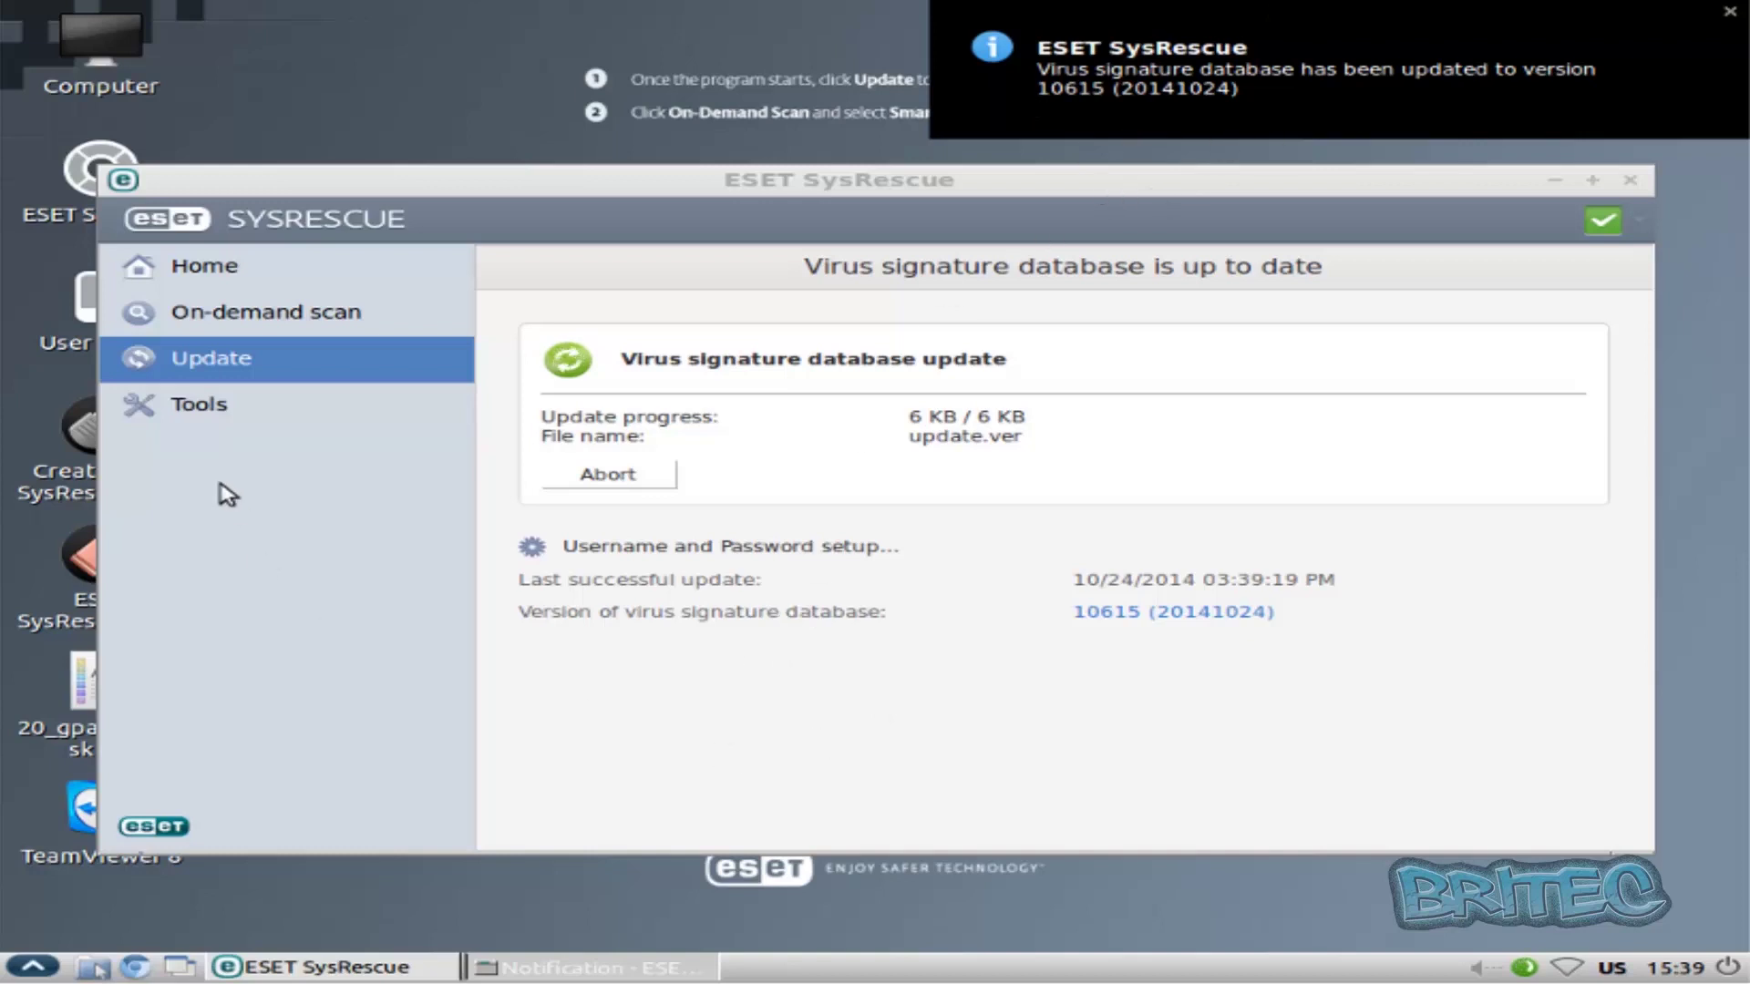
Set both the Smart scan profile and the scan profile to In-depth scan in the on-demand scan setup
click(236, 314)
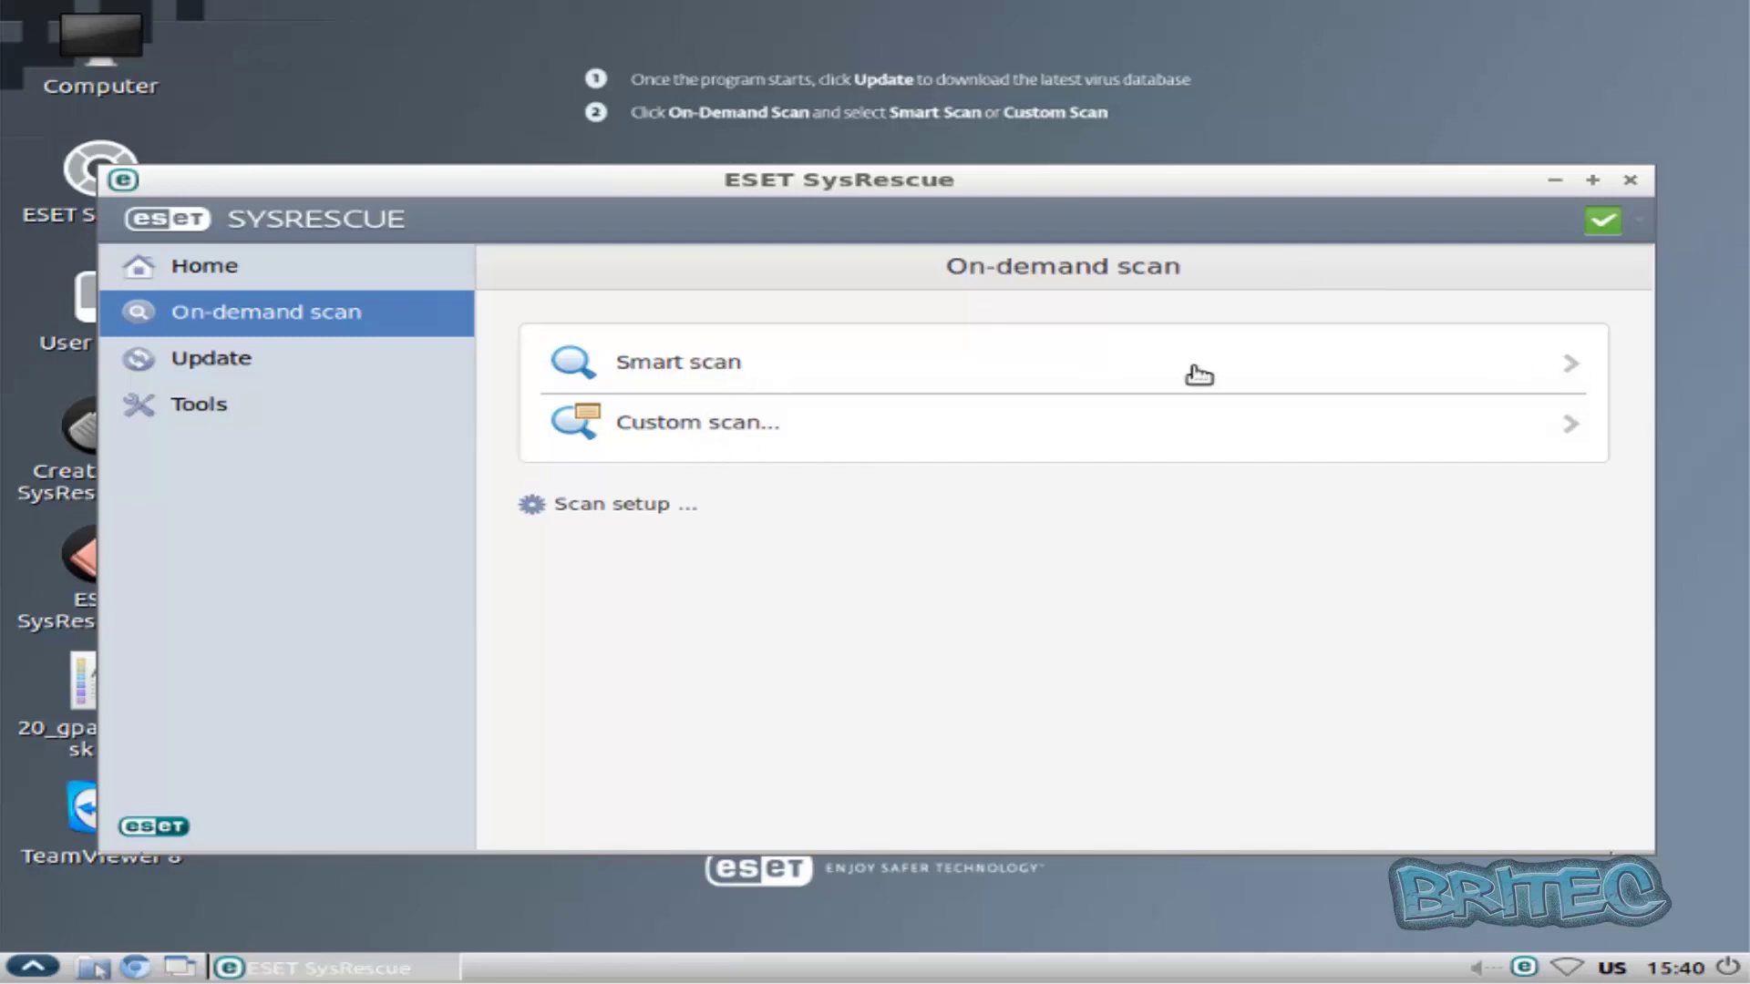
click(533, 510)
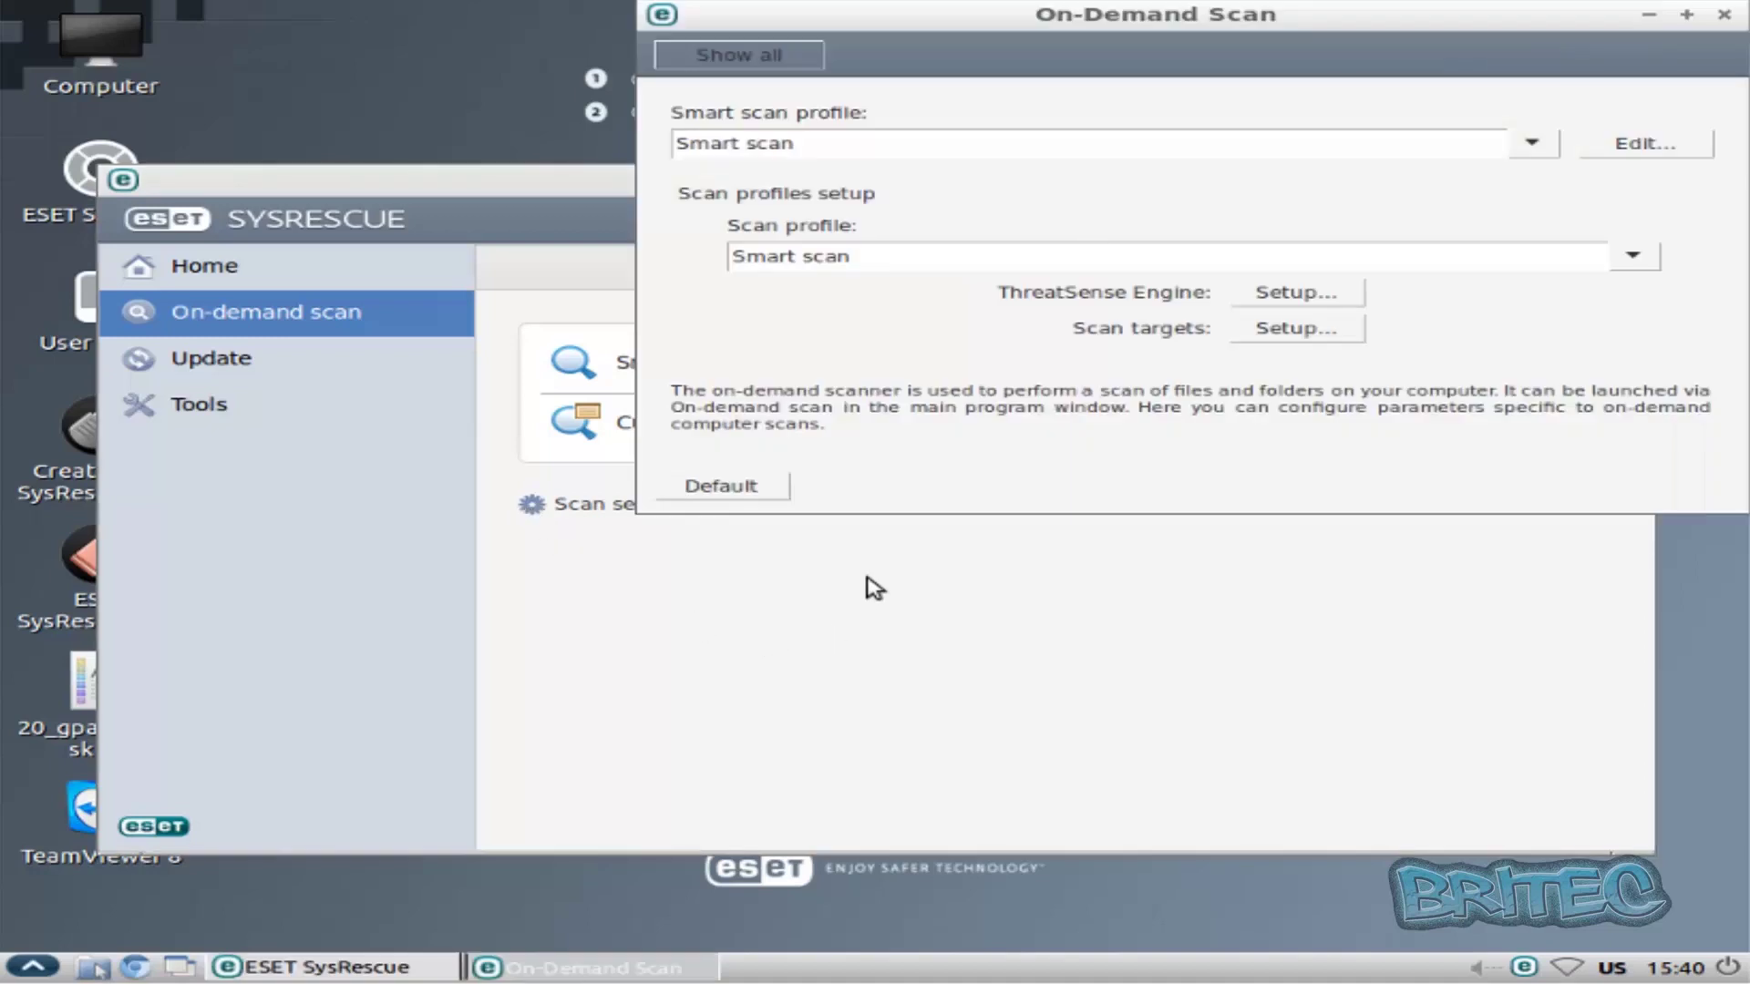
drag(1211, 27, 921, 306)
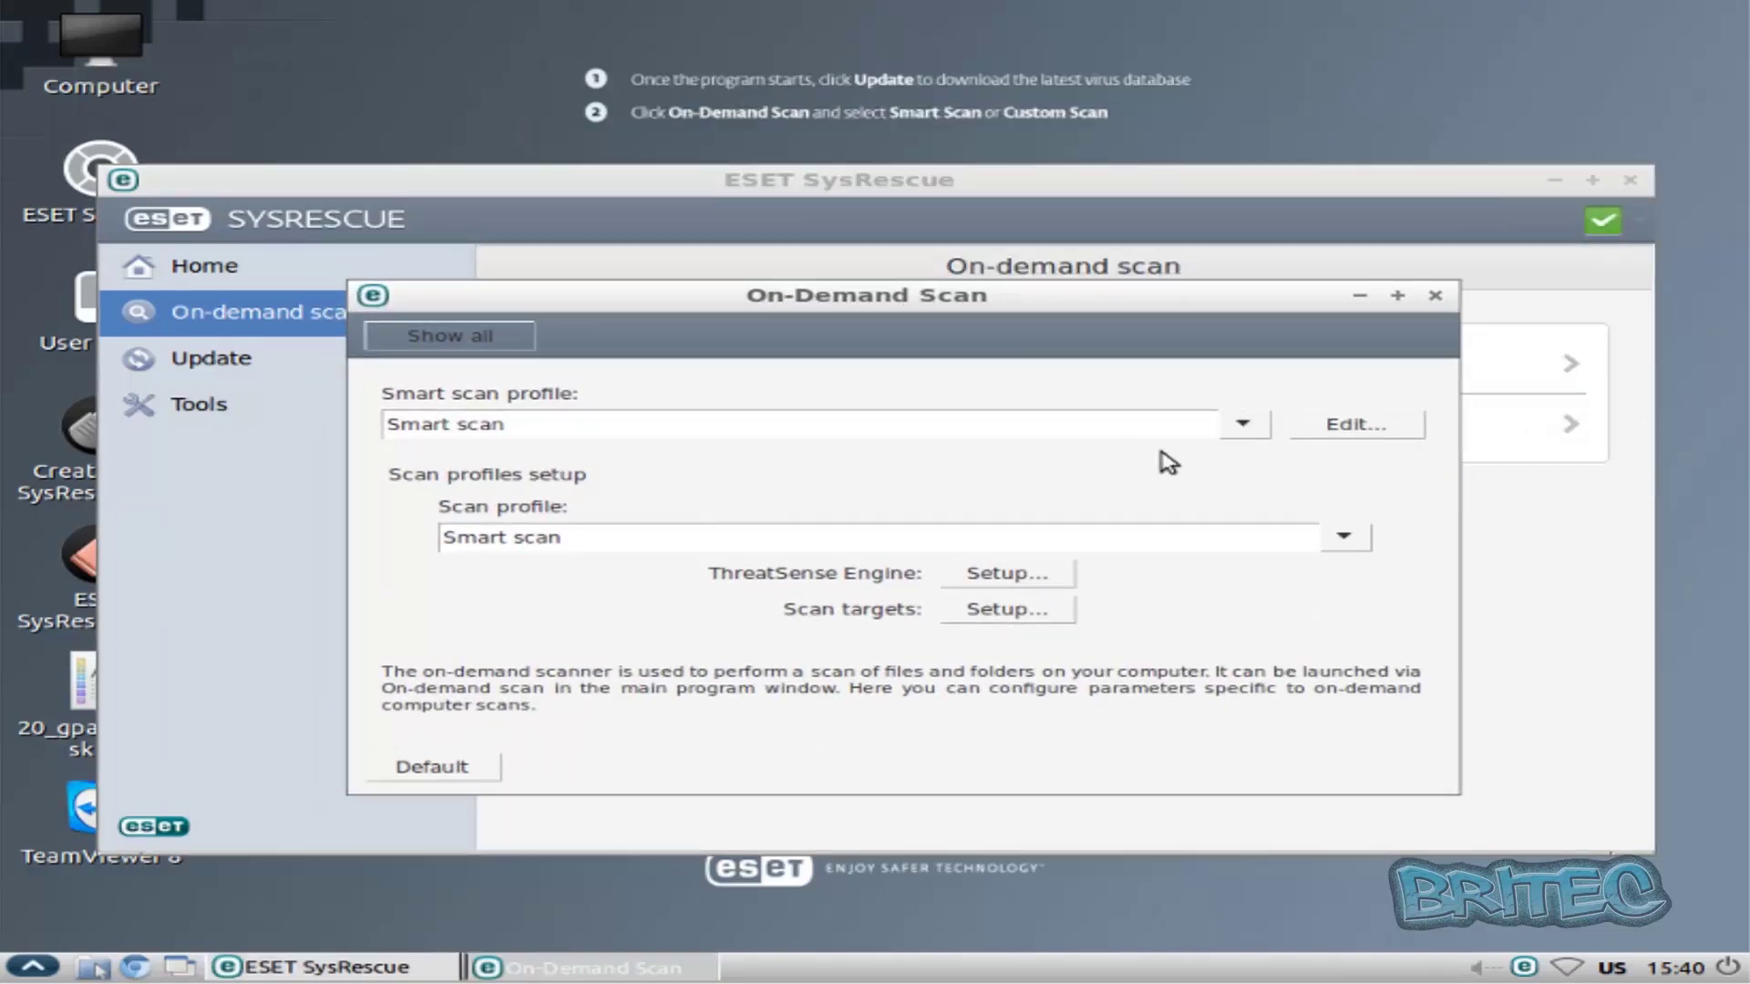
click(1254, 429)
click(1121, 458)
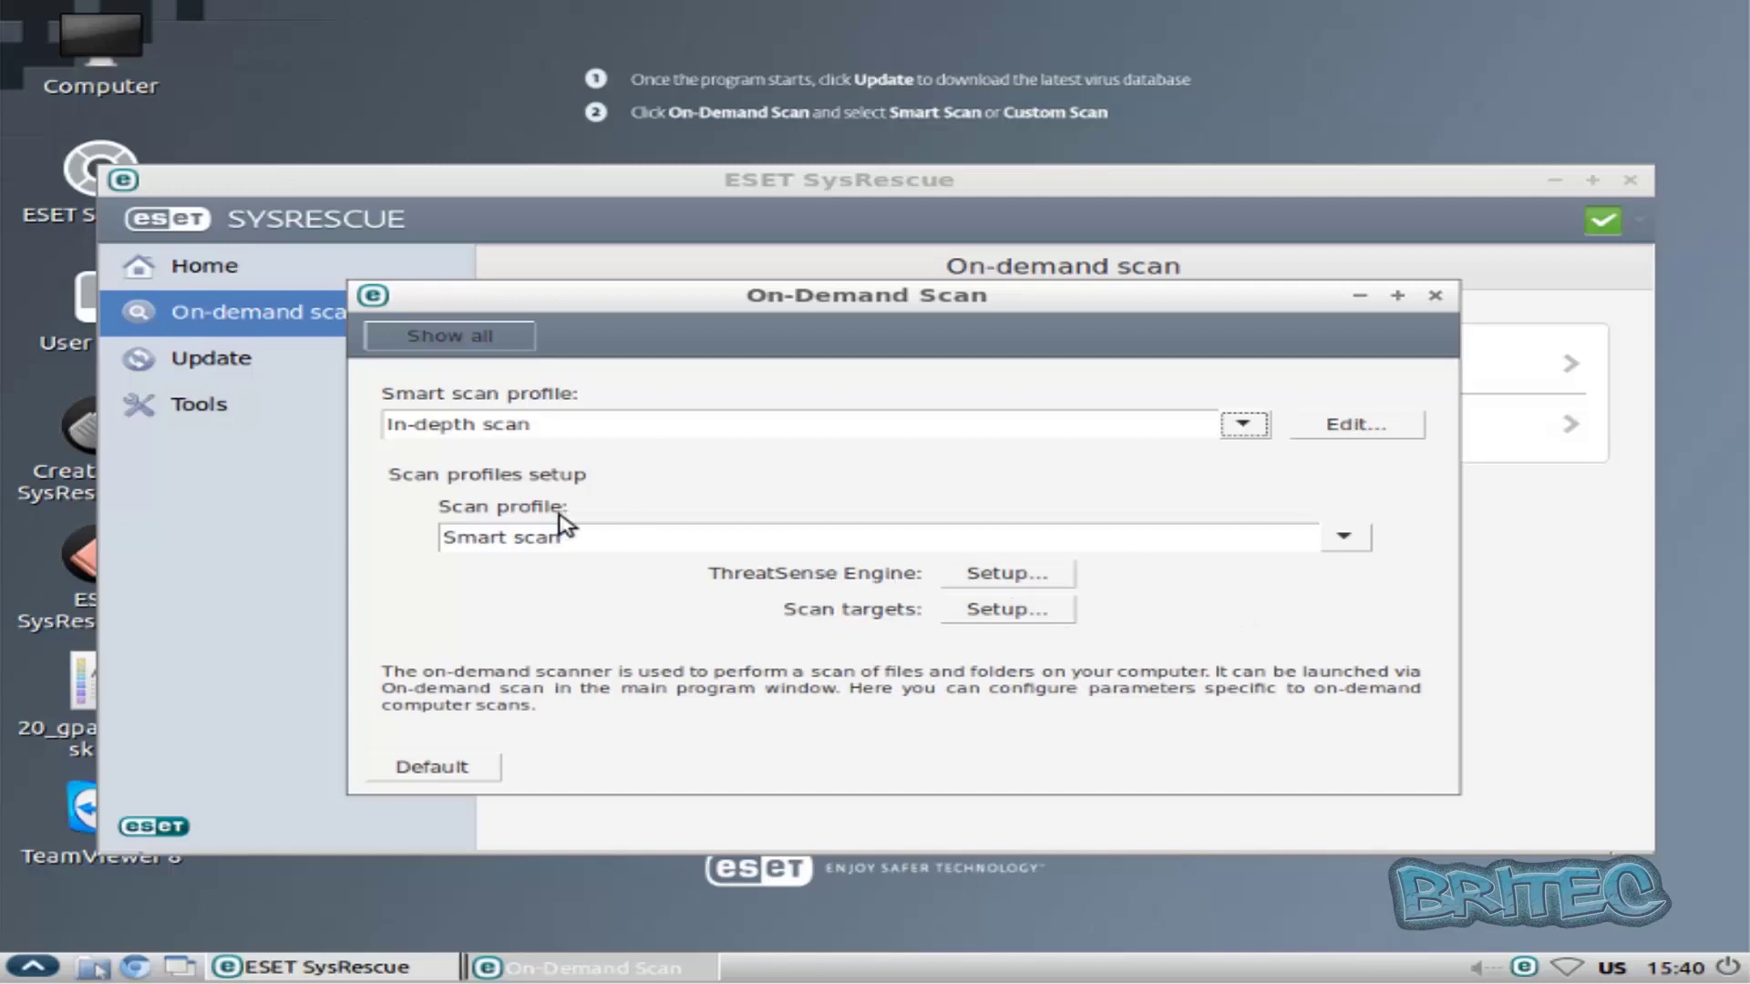
click(1190, 548)
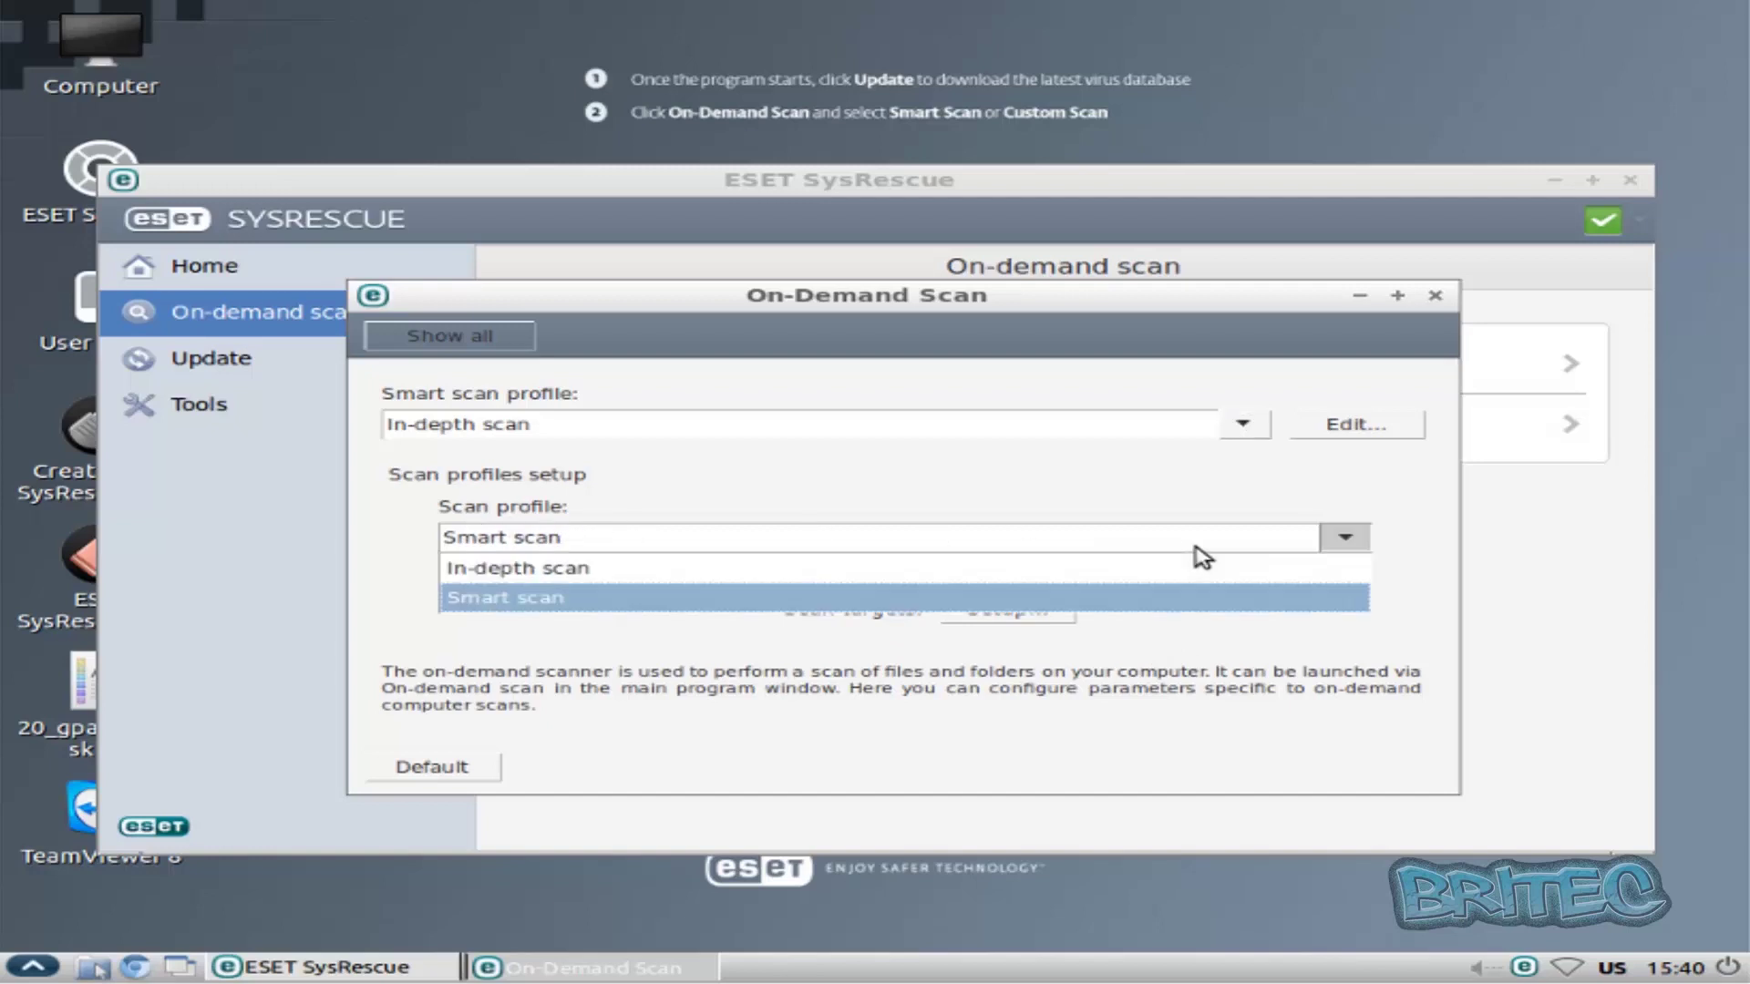
click(1126, 565)
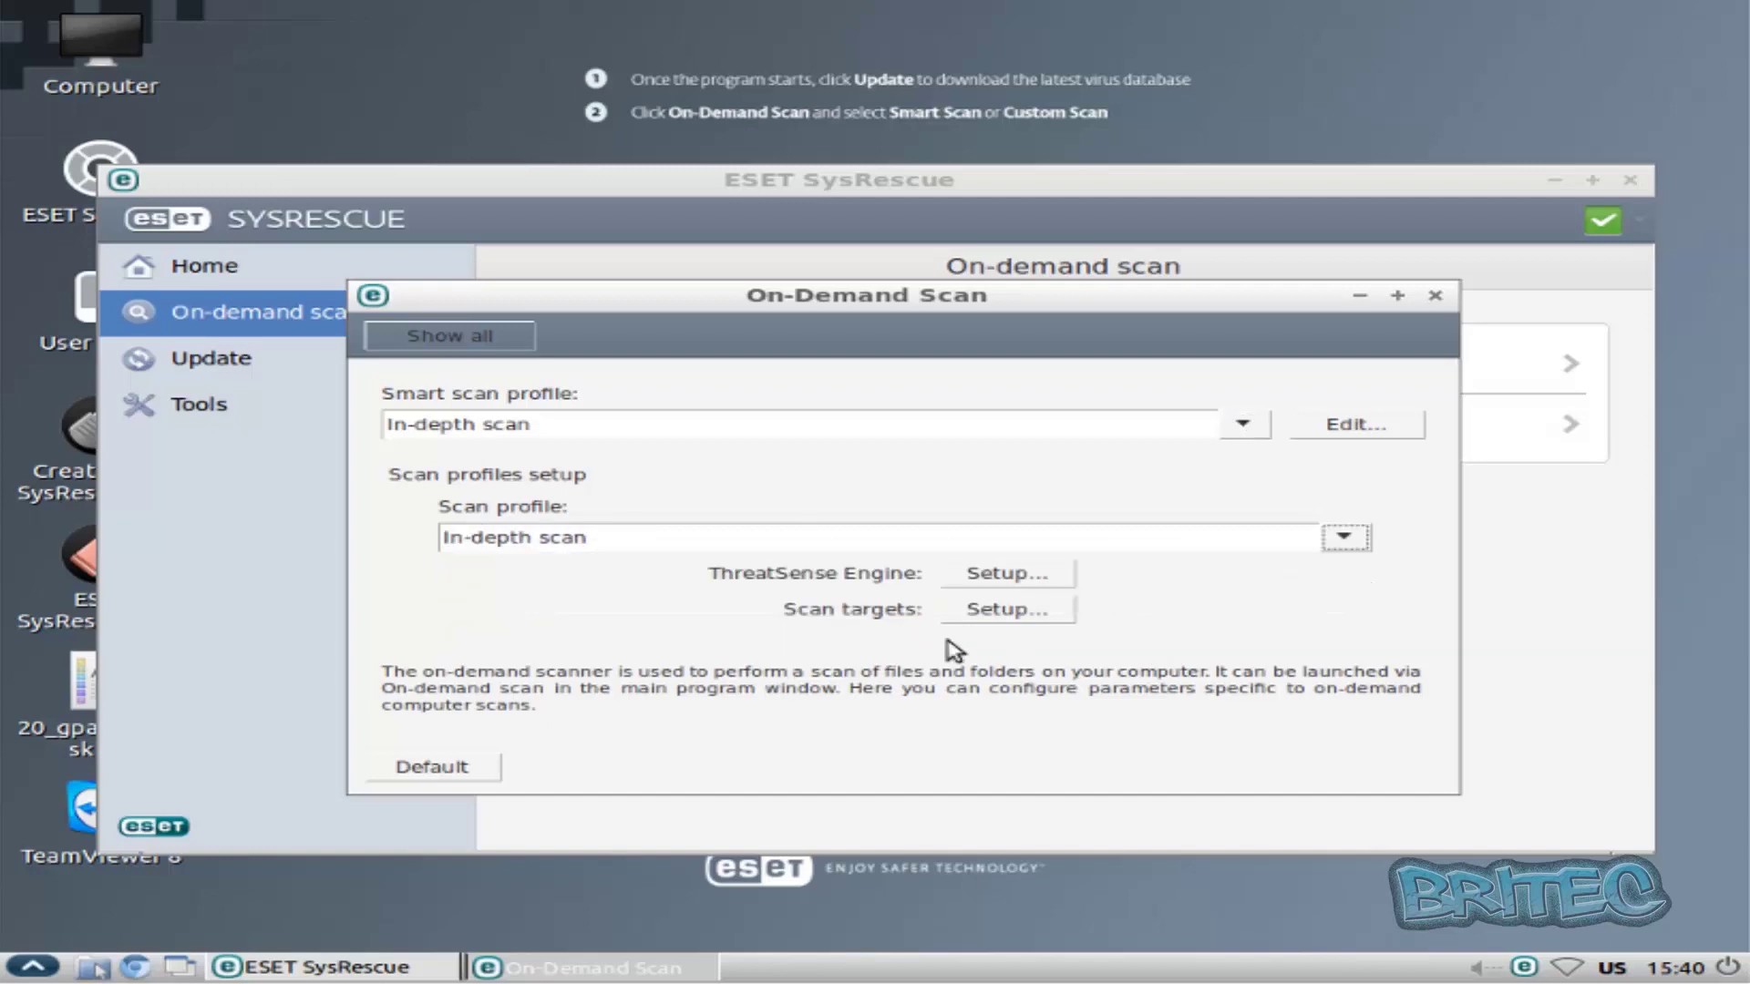
Add mailboxes to the ThreatSense Engine's scanned object types and enable detection of potentially unsafe applications
click(1006, 576)
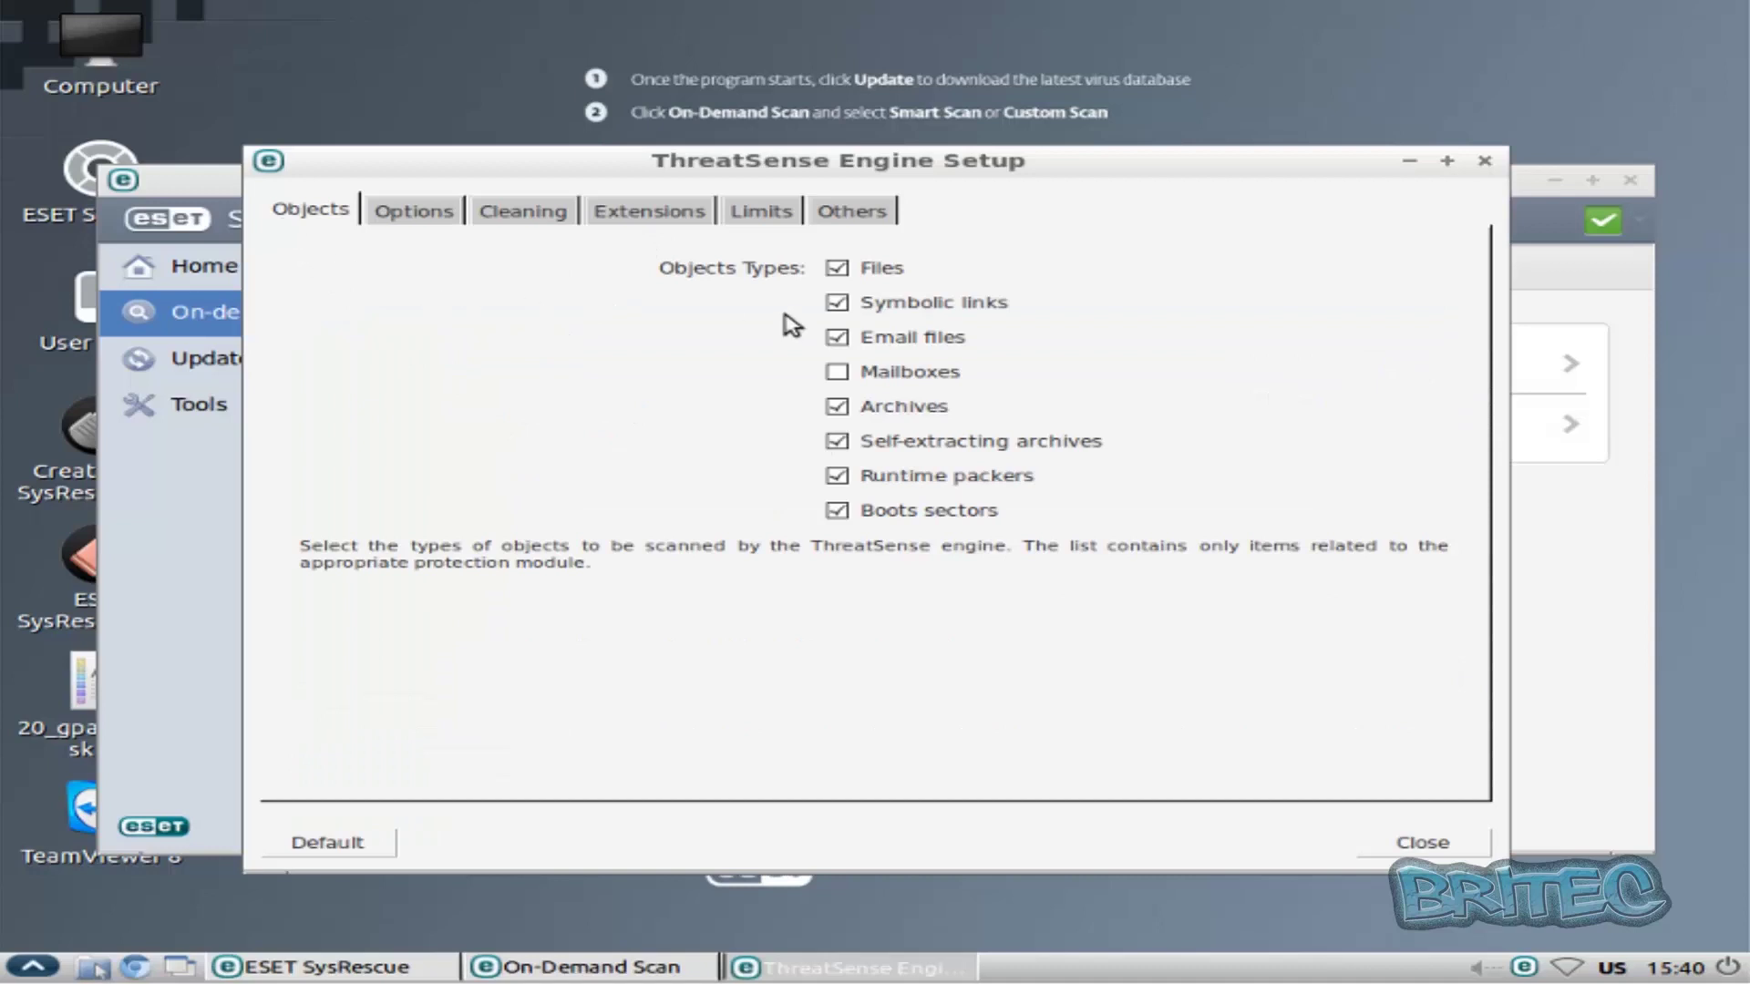
click(837, 373)
click(1027, 574)
click(399, 213)
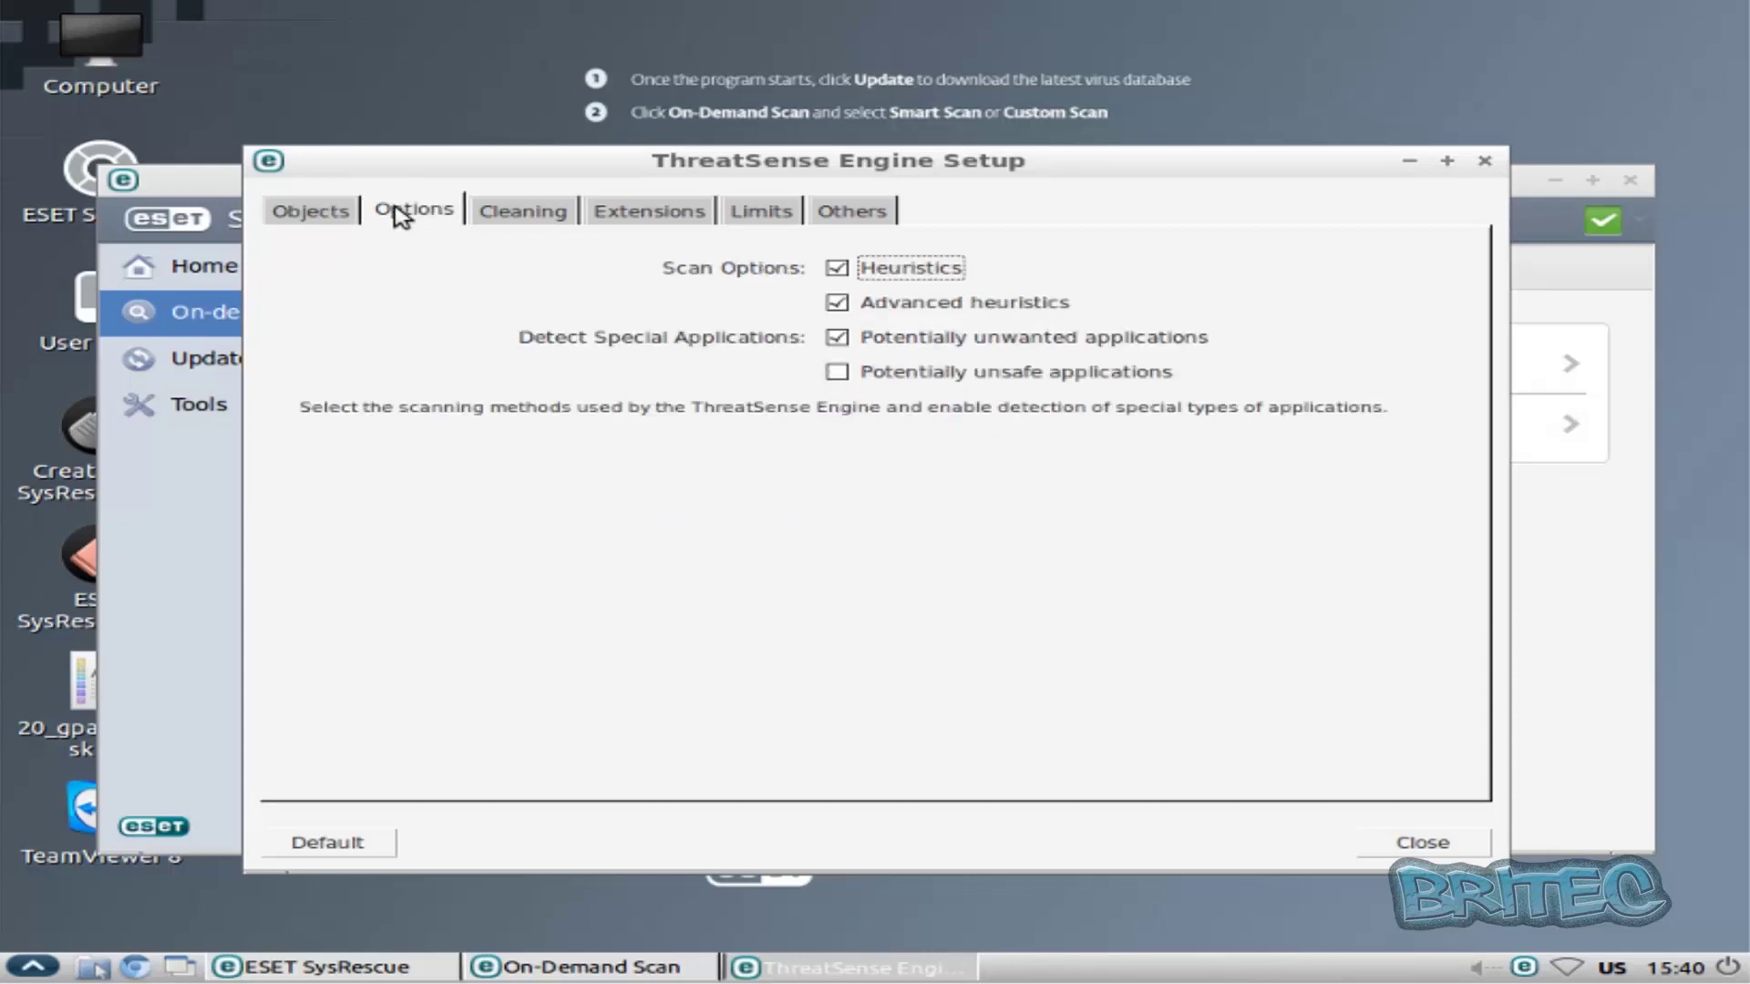
click(836, 375)
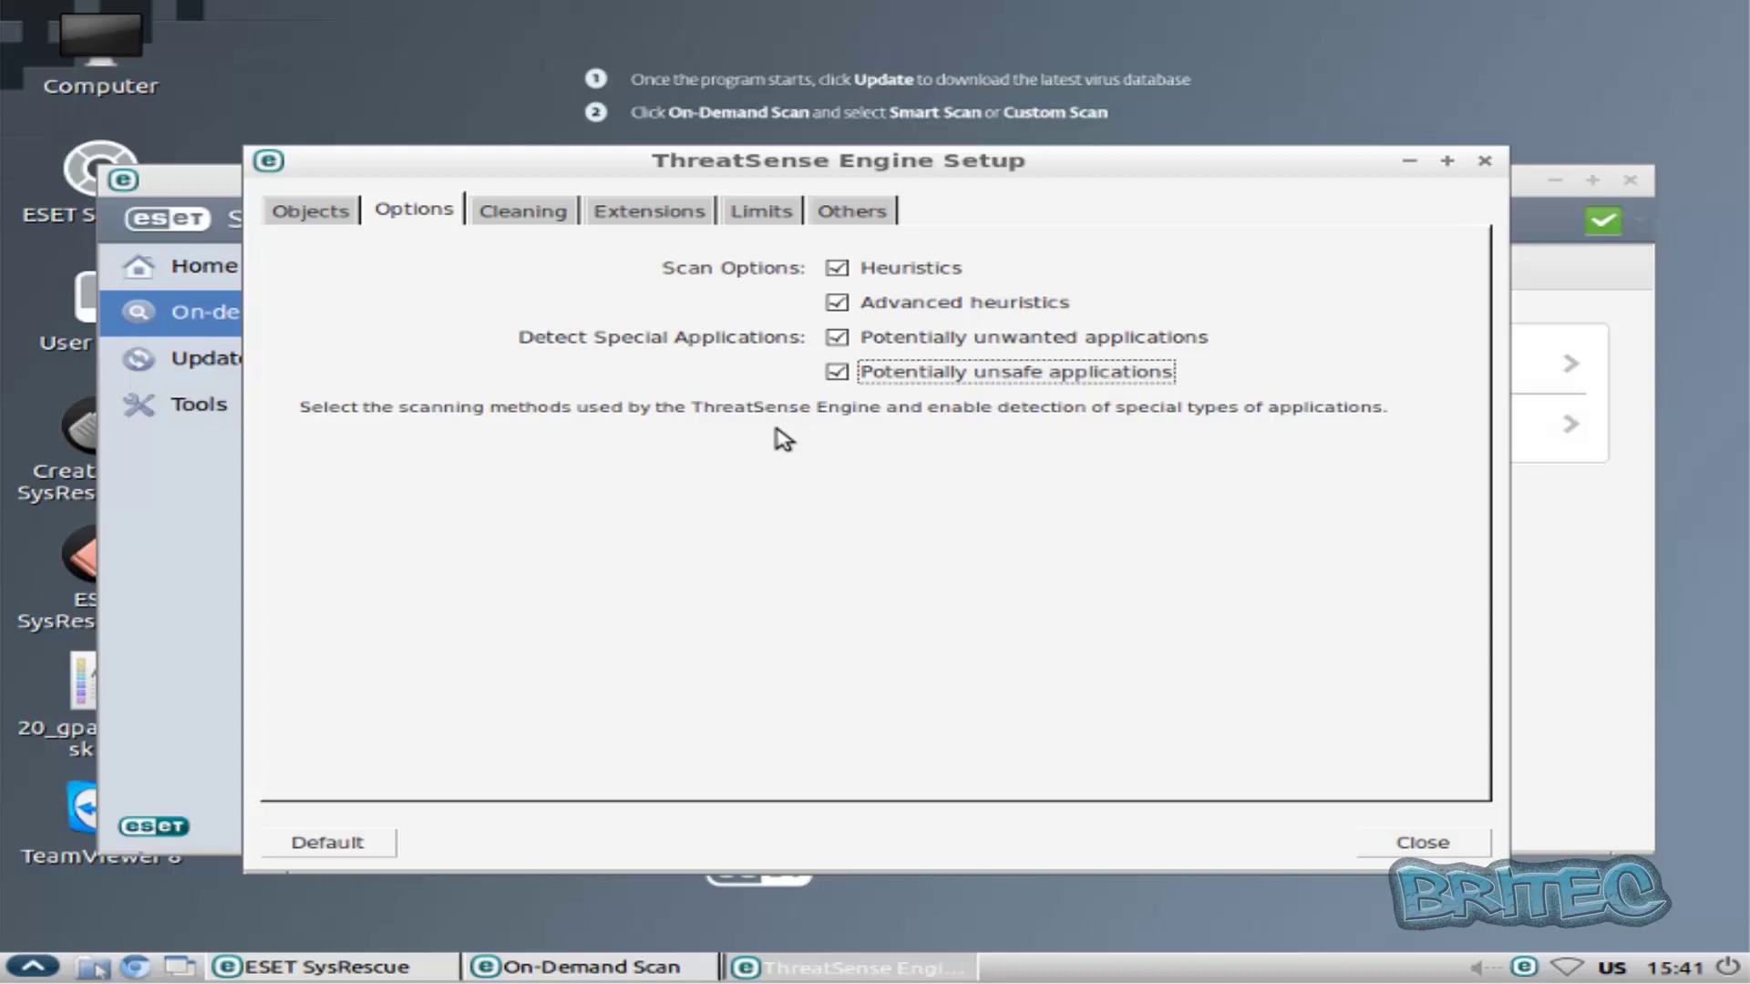
Set the ThreatSense Engine's cleaning level to Strict cleaning
click(522, 211)
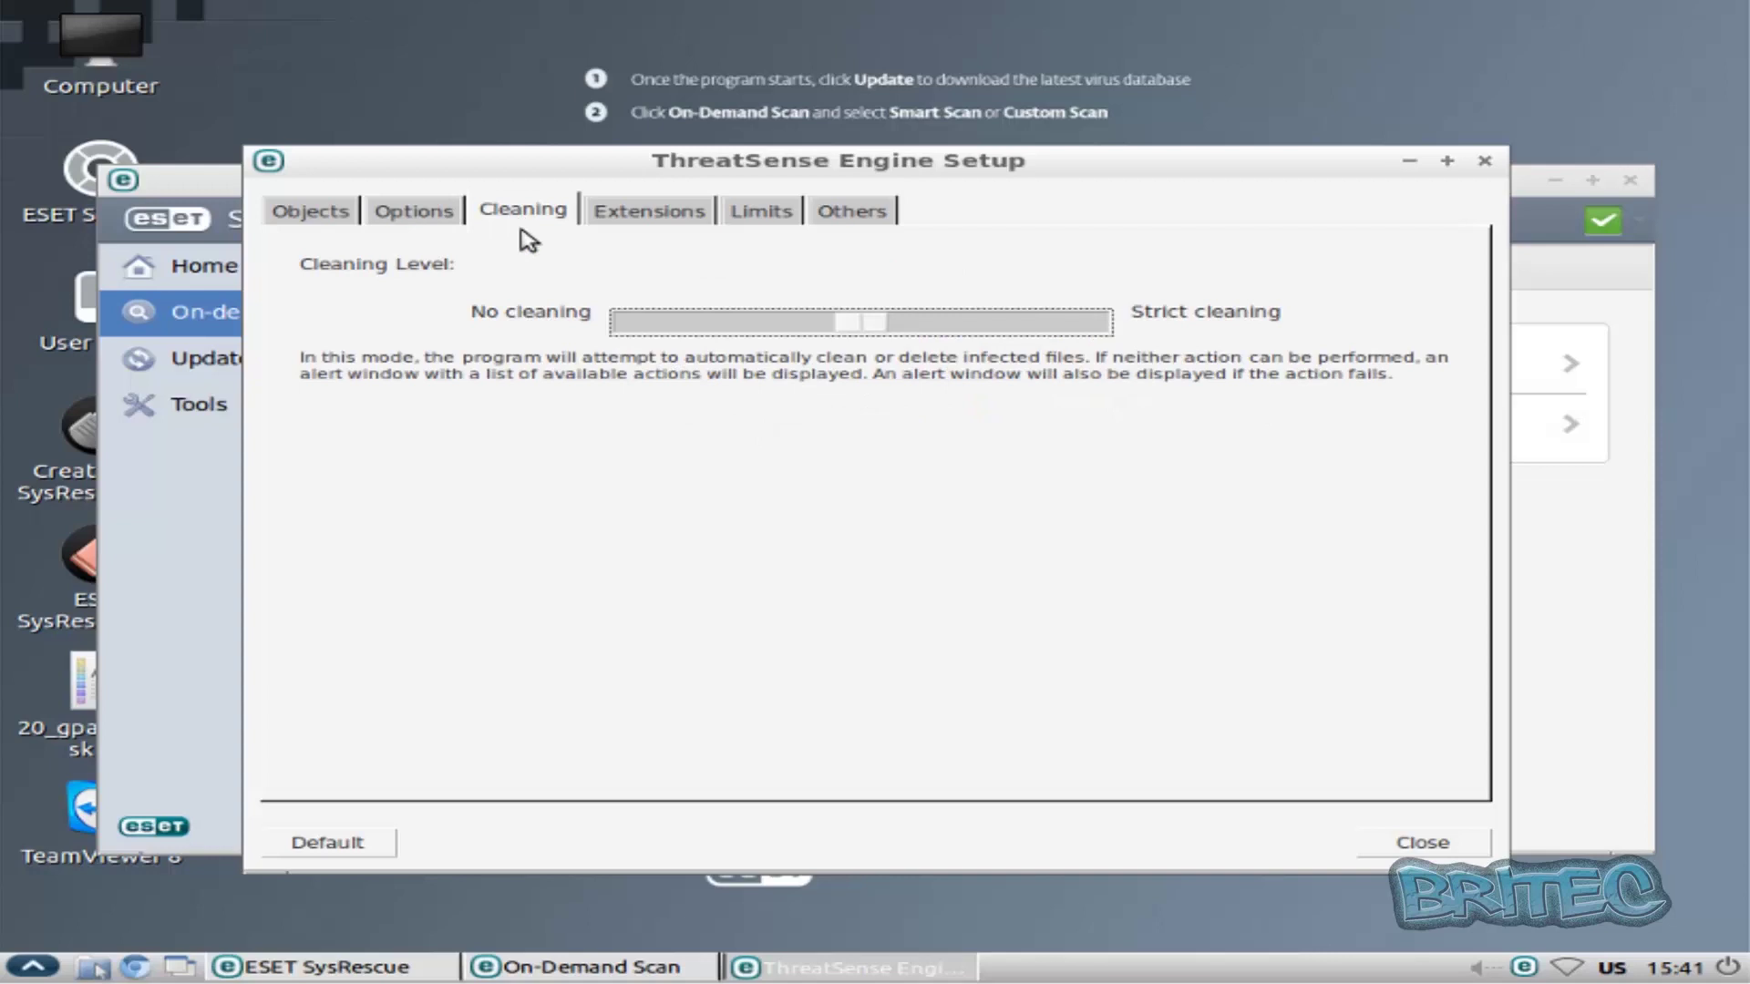
drag(859, 327, 559, 340)
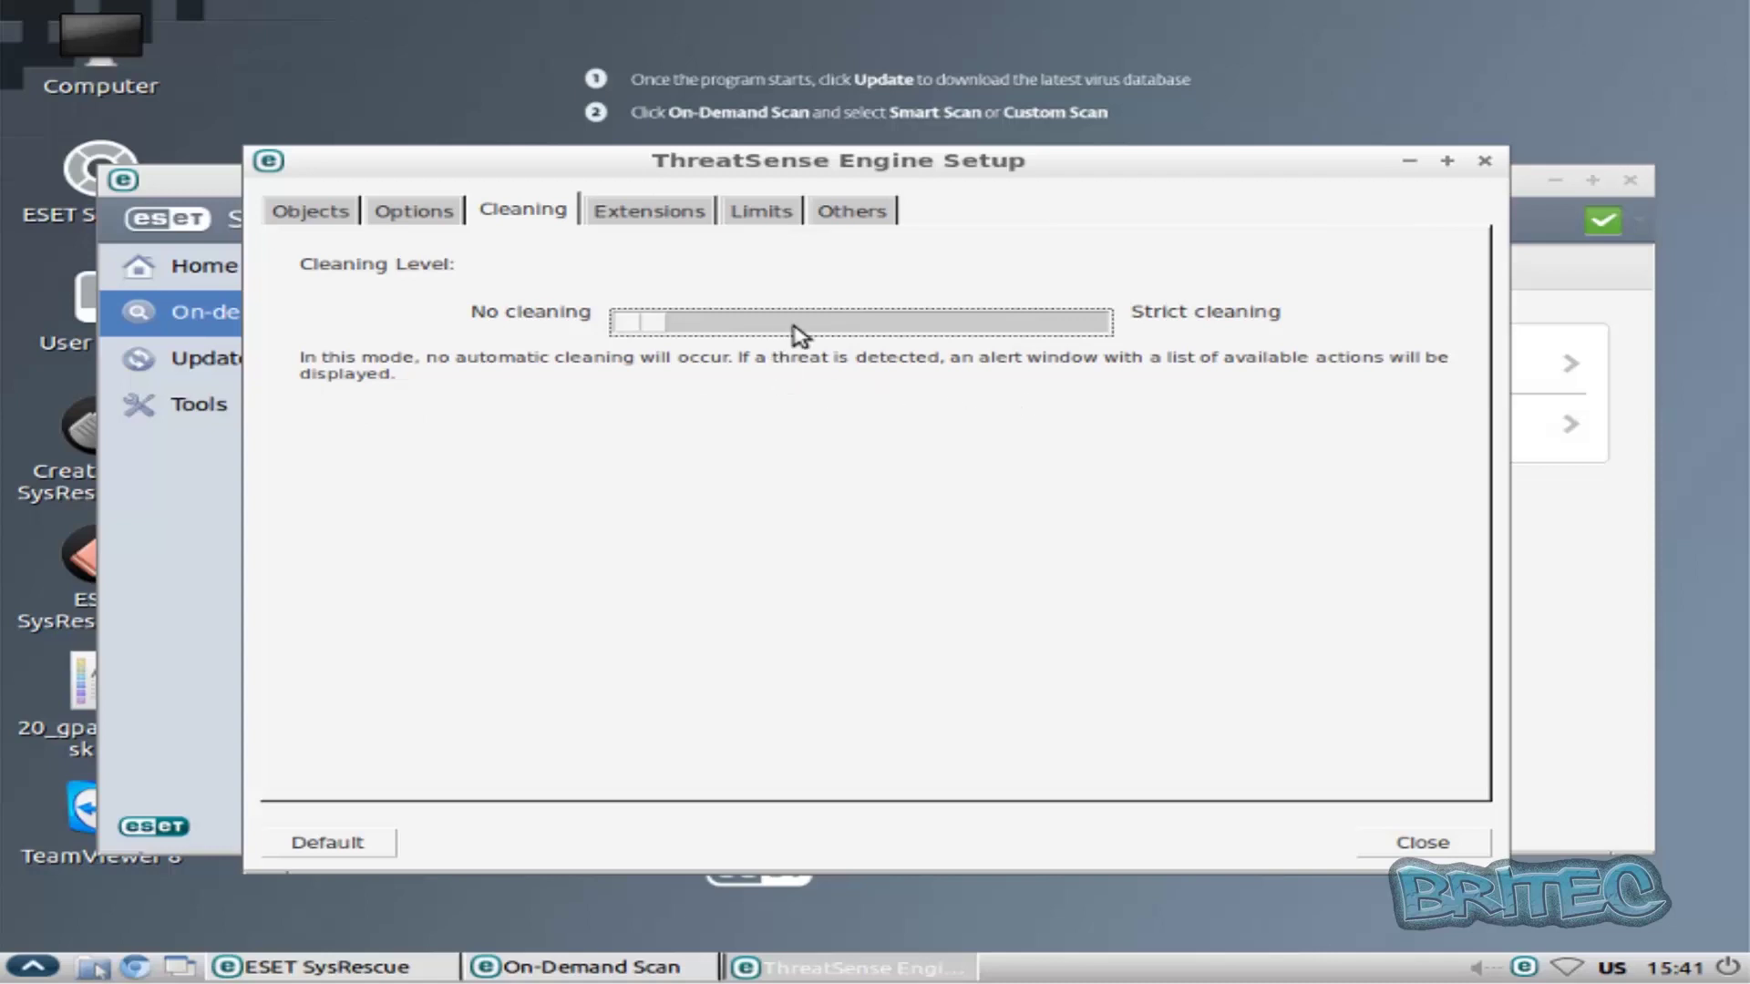
click(843, 333)
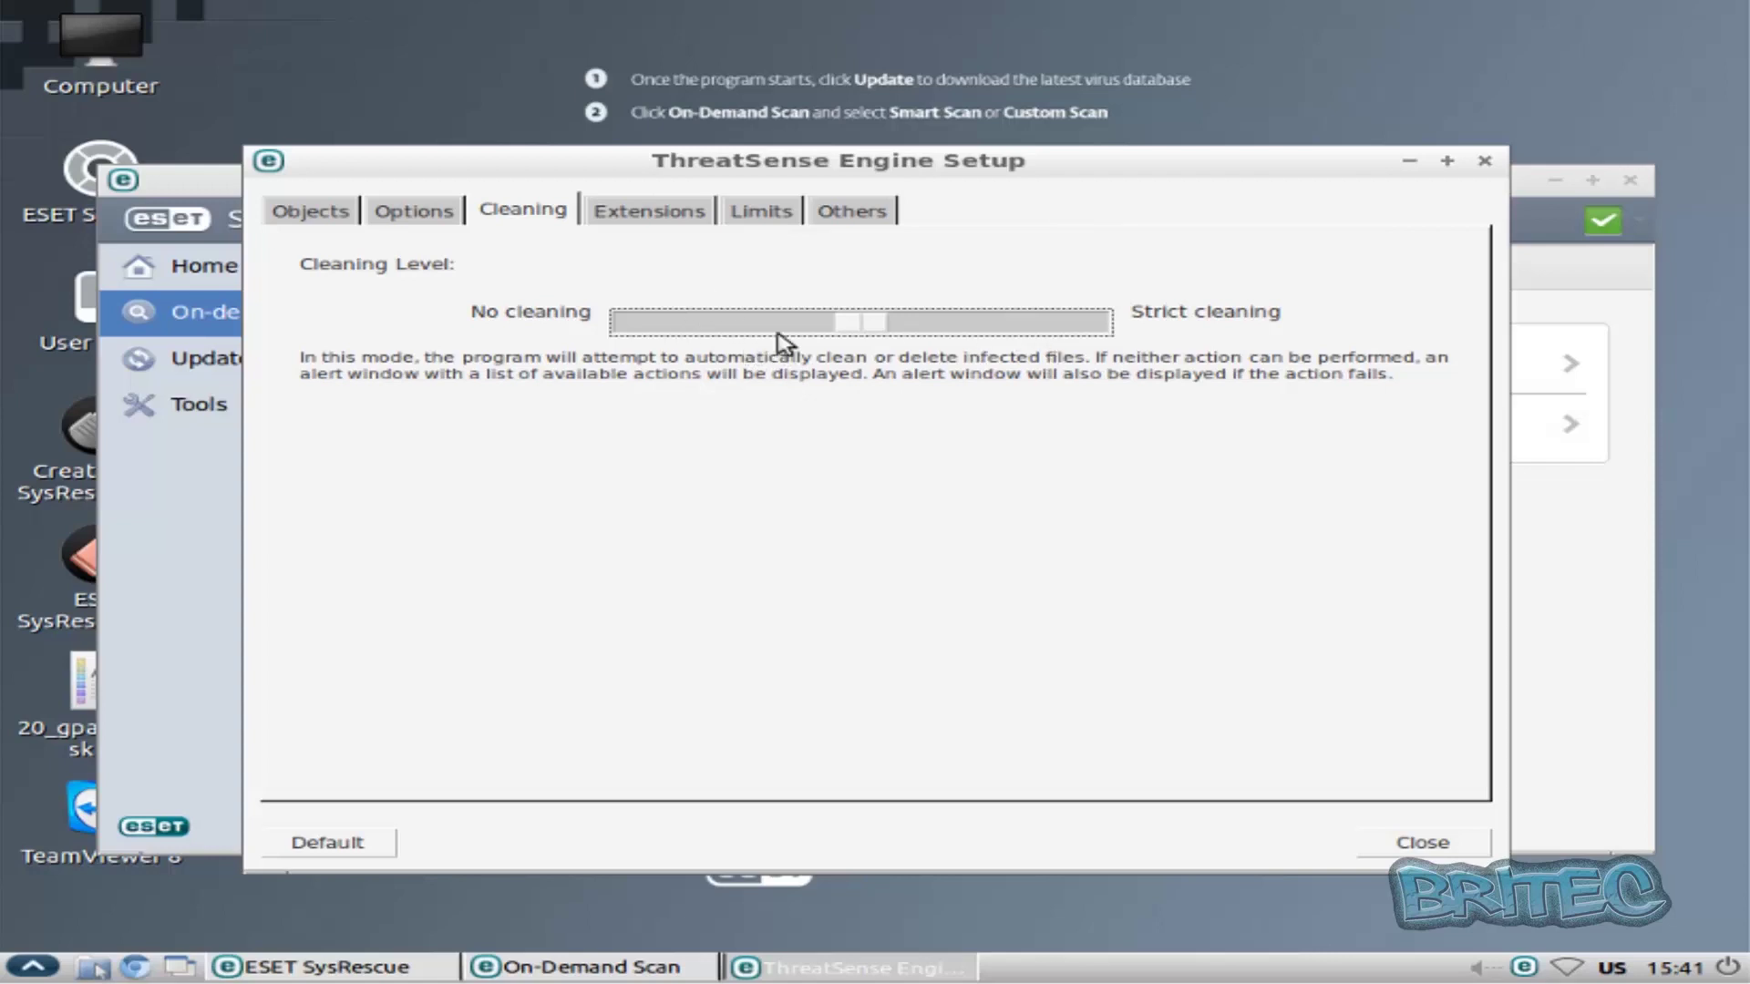
click(1008, 328)
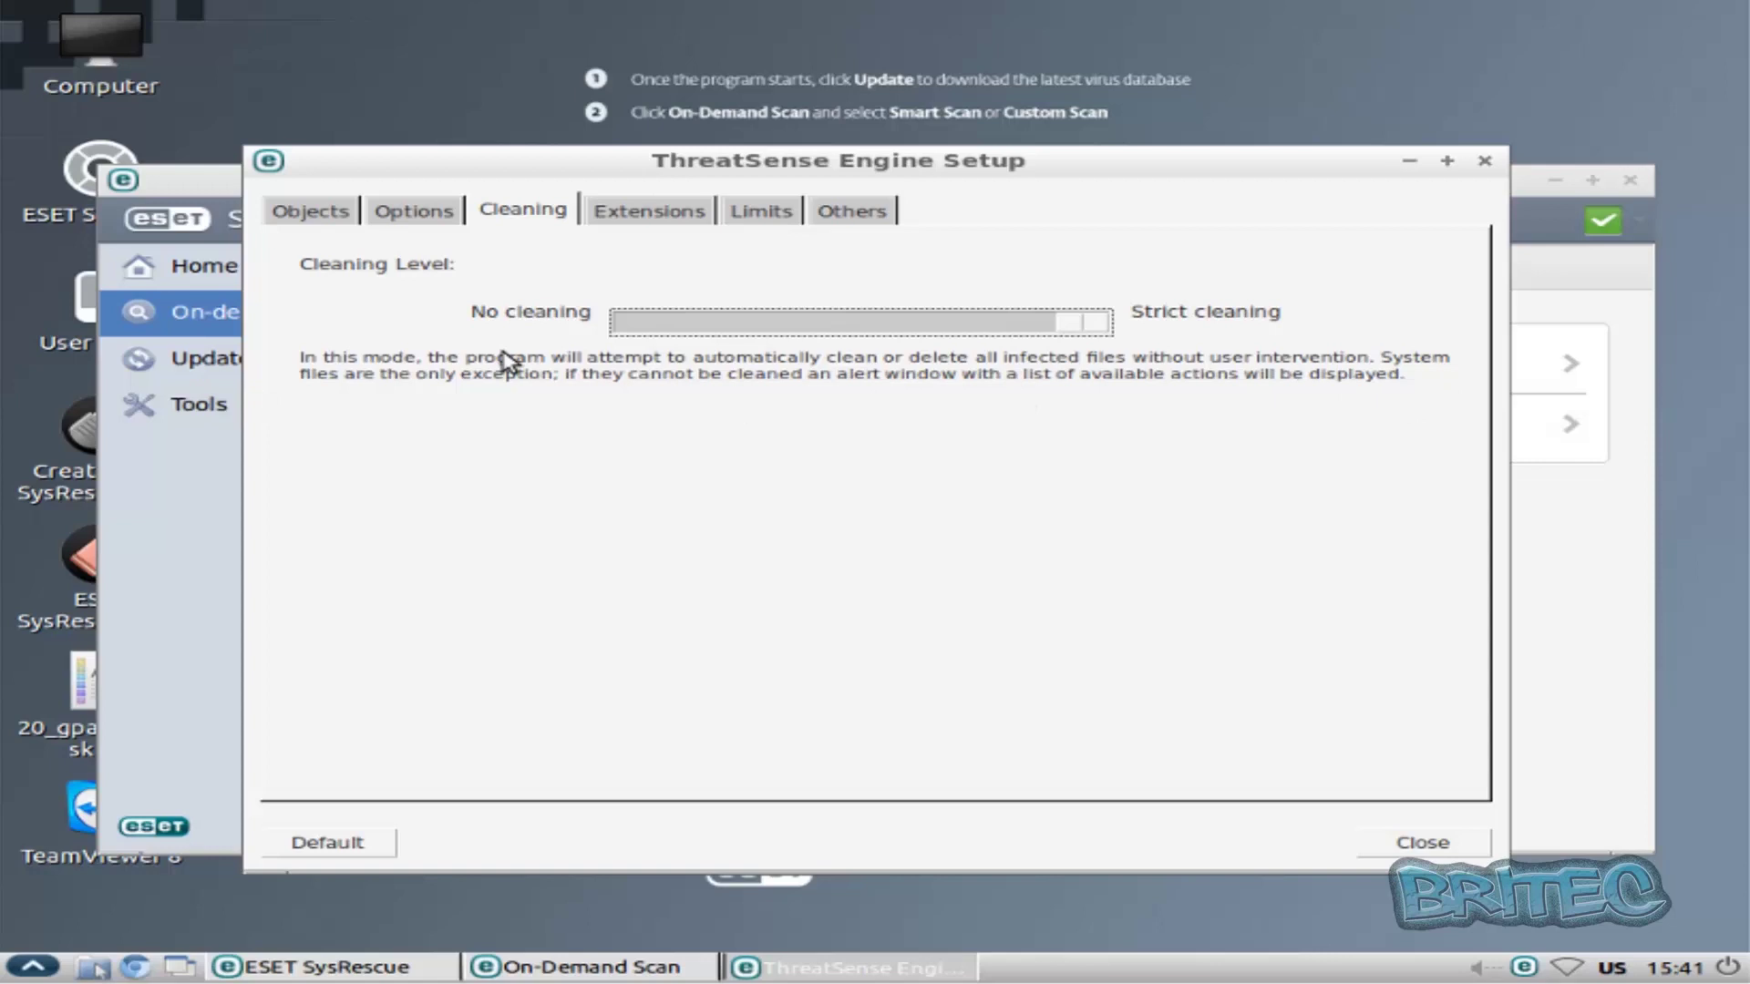
Review the ThreatSense Engine's excluded extensions, scan limits and other parameters, and close its setup
click(655, 218)
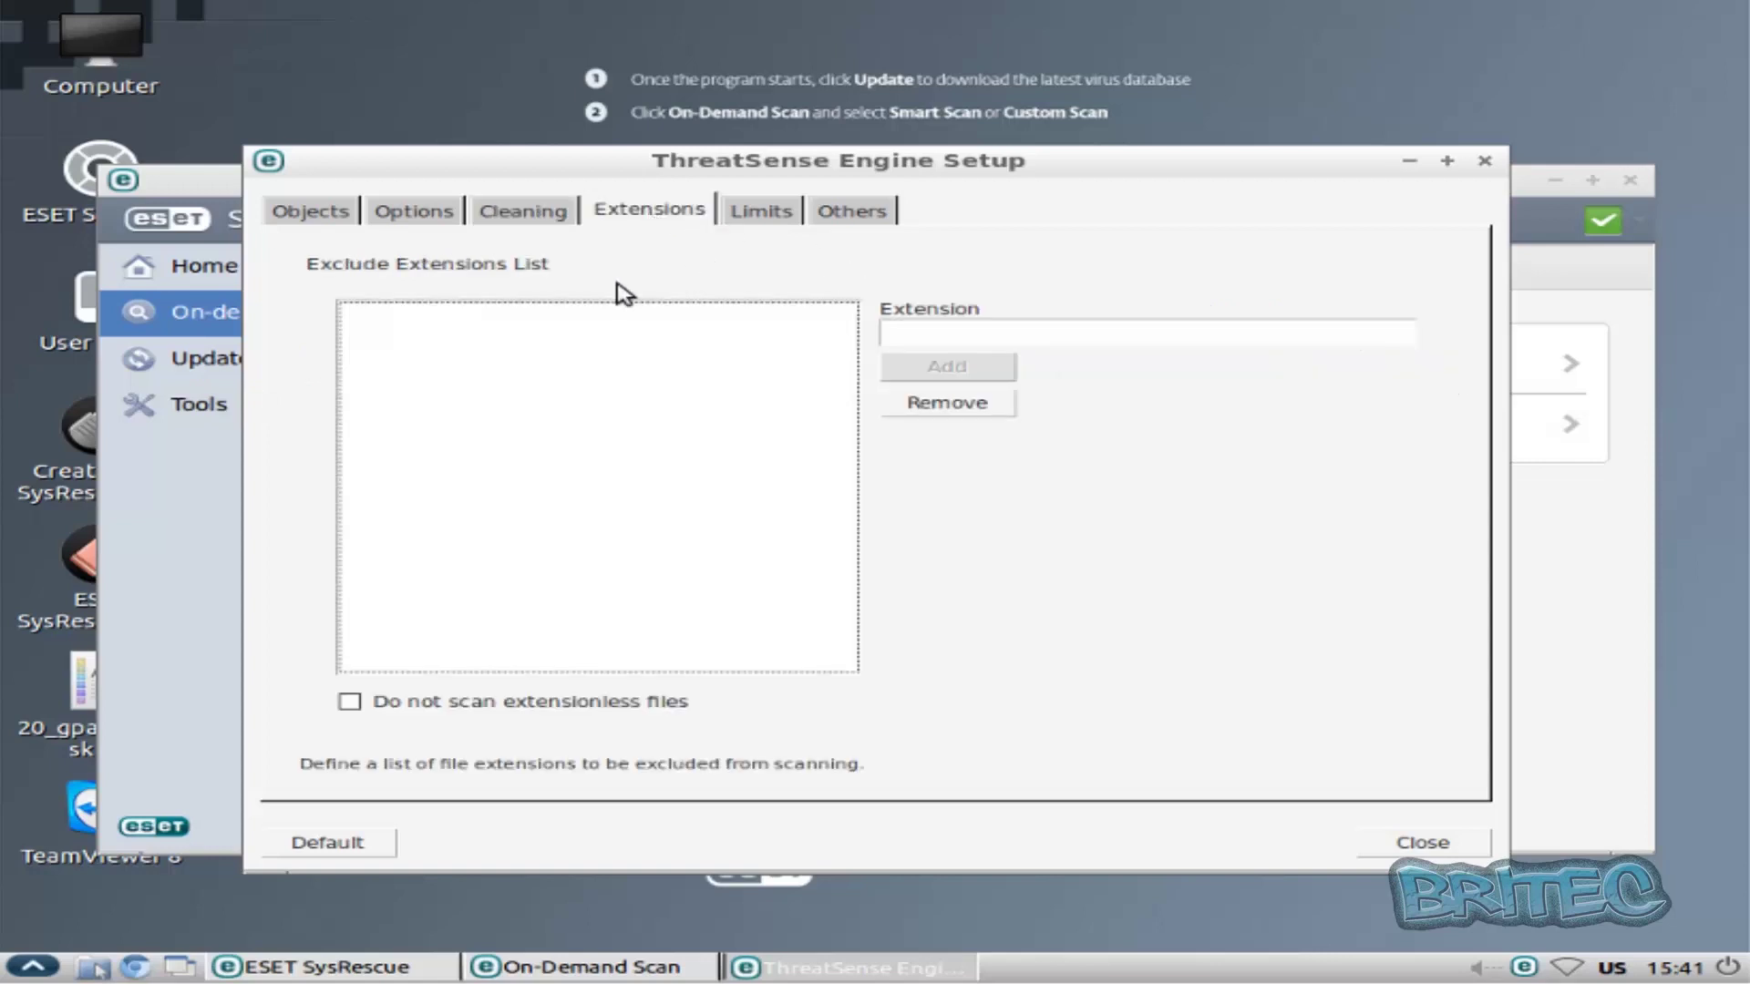
click(776, 219)
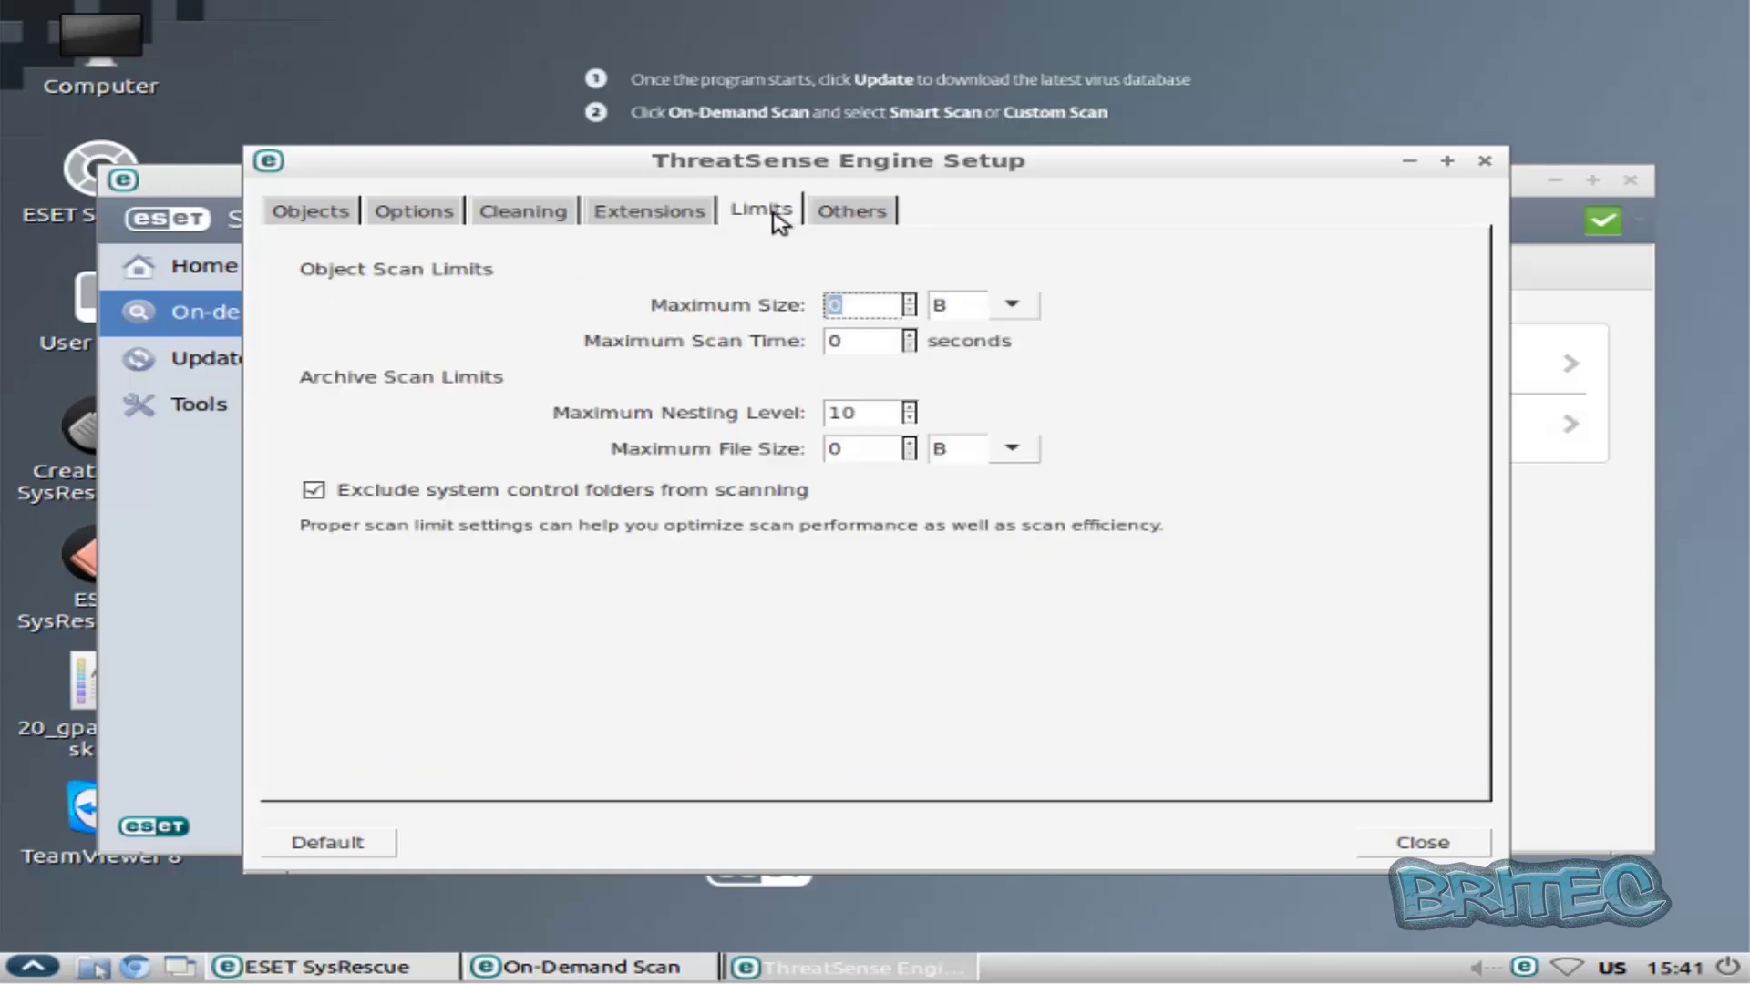
click(852, 219)
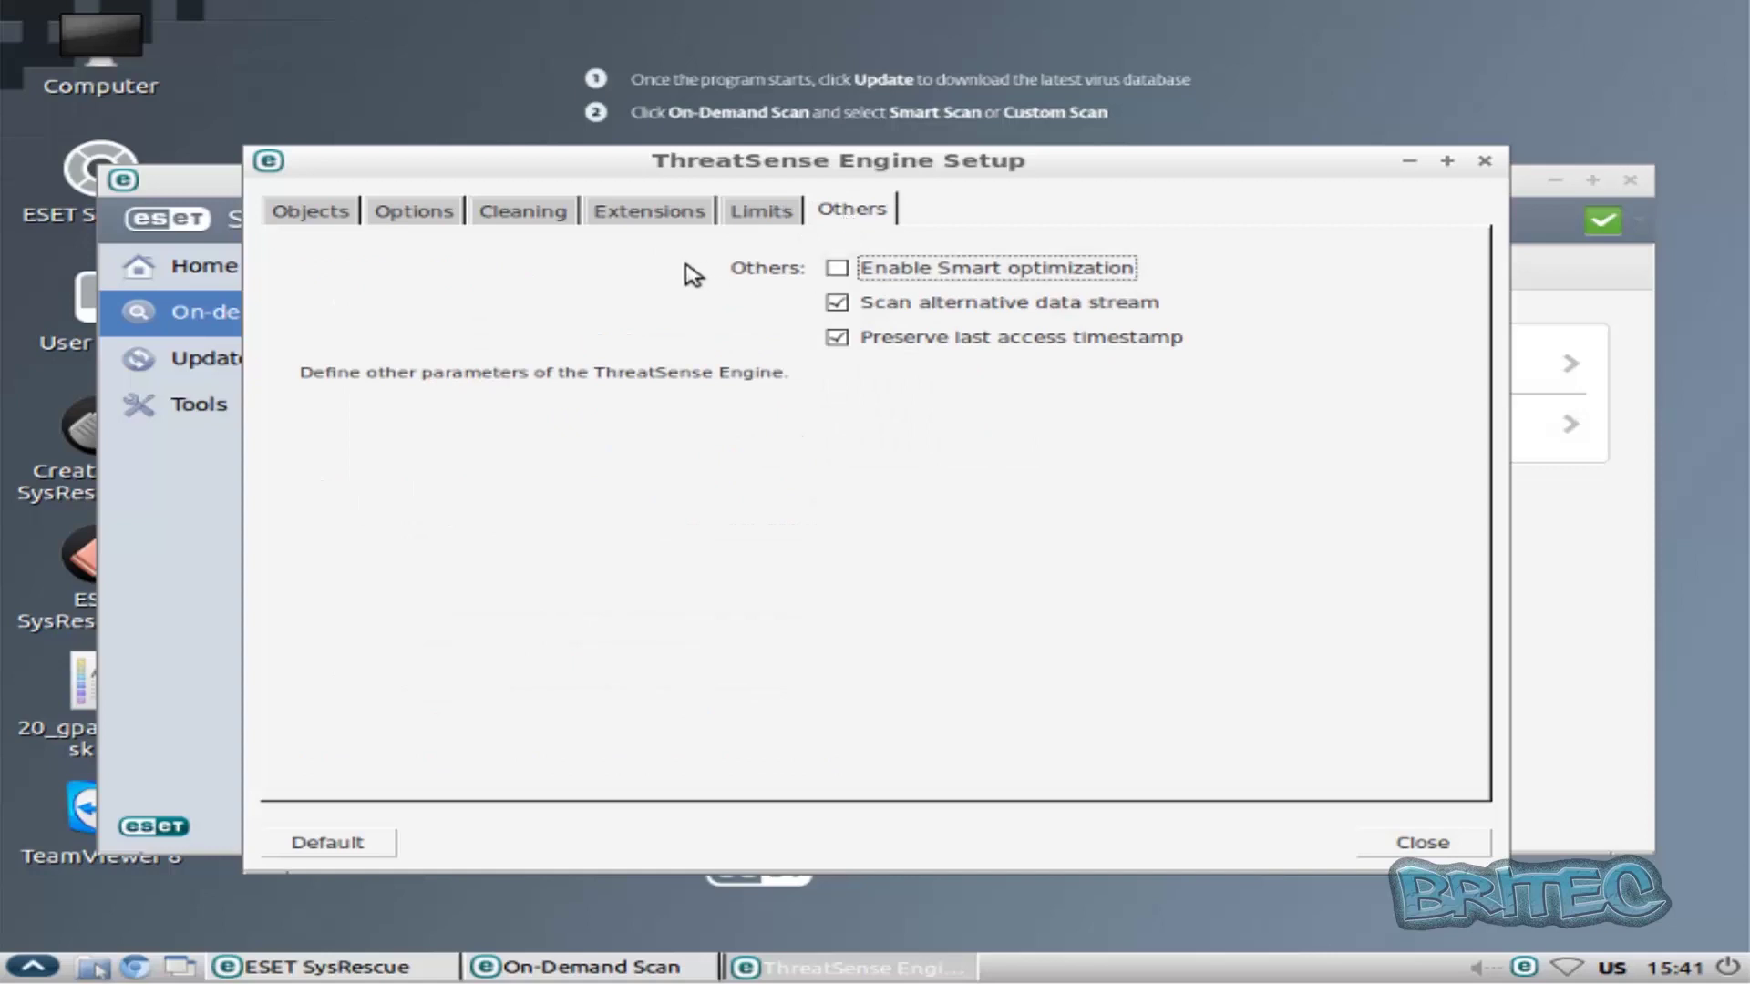
click(792, 215)
click(671, 216)
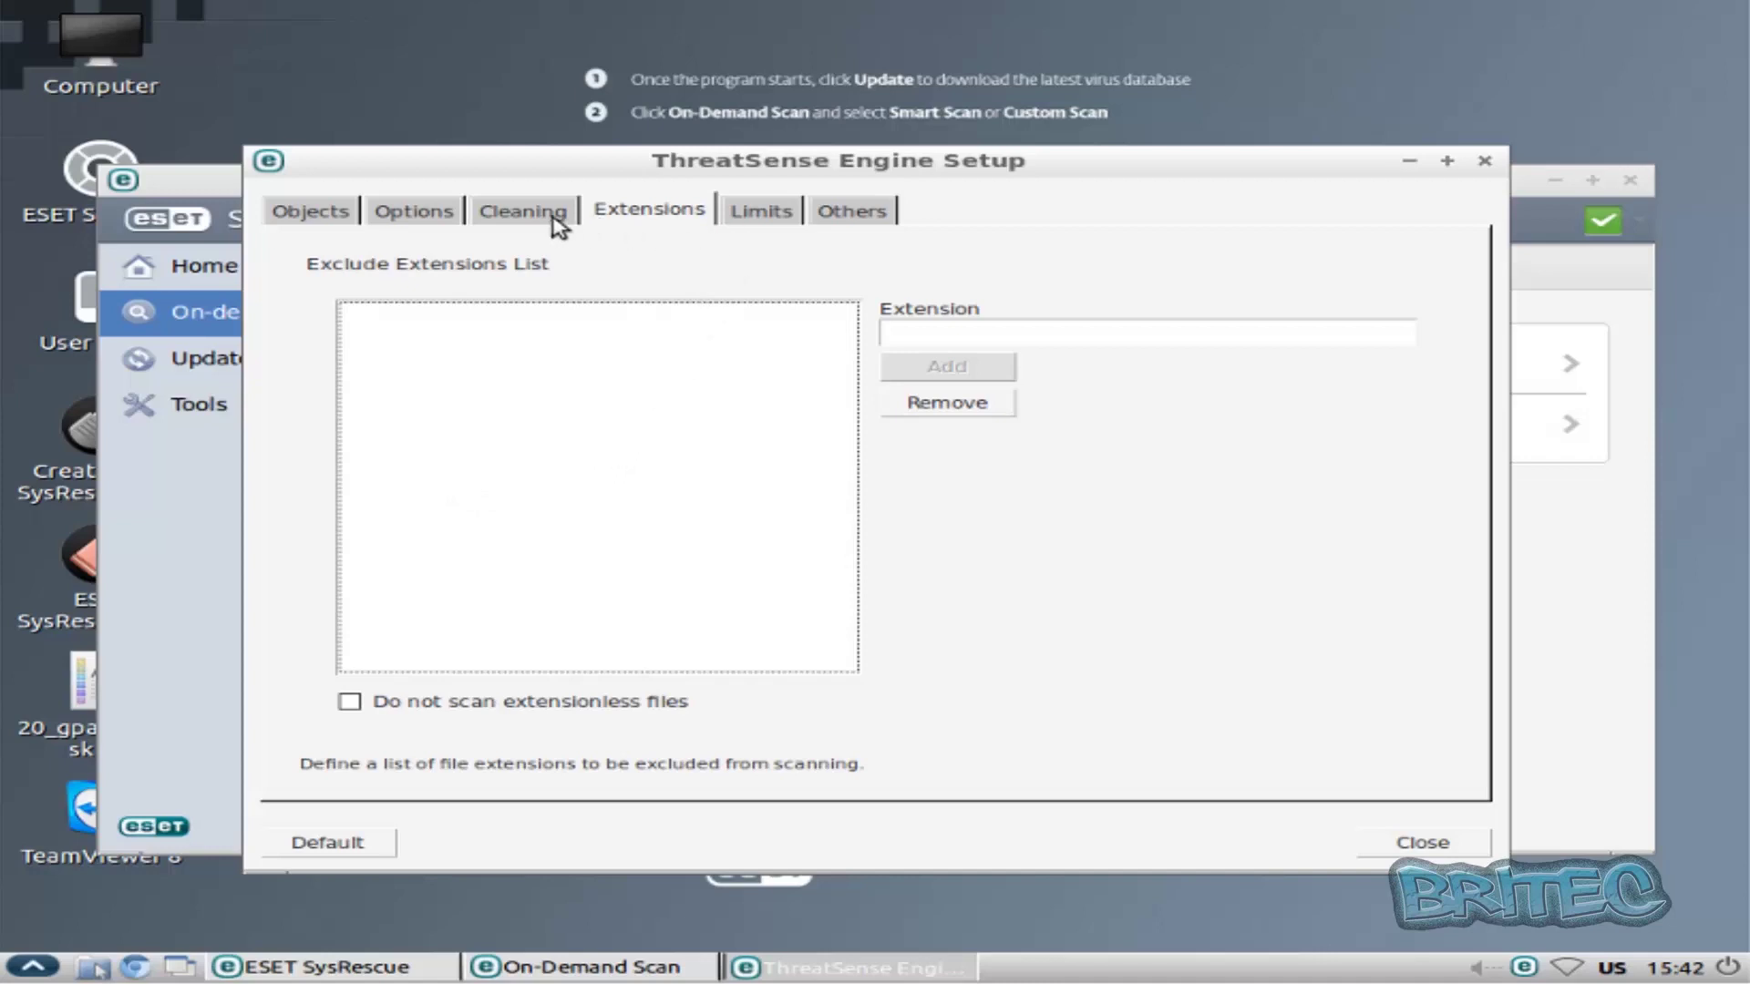
click(1422, 842)
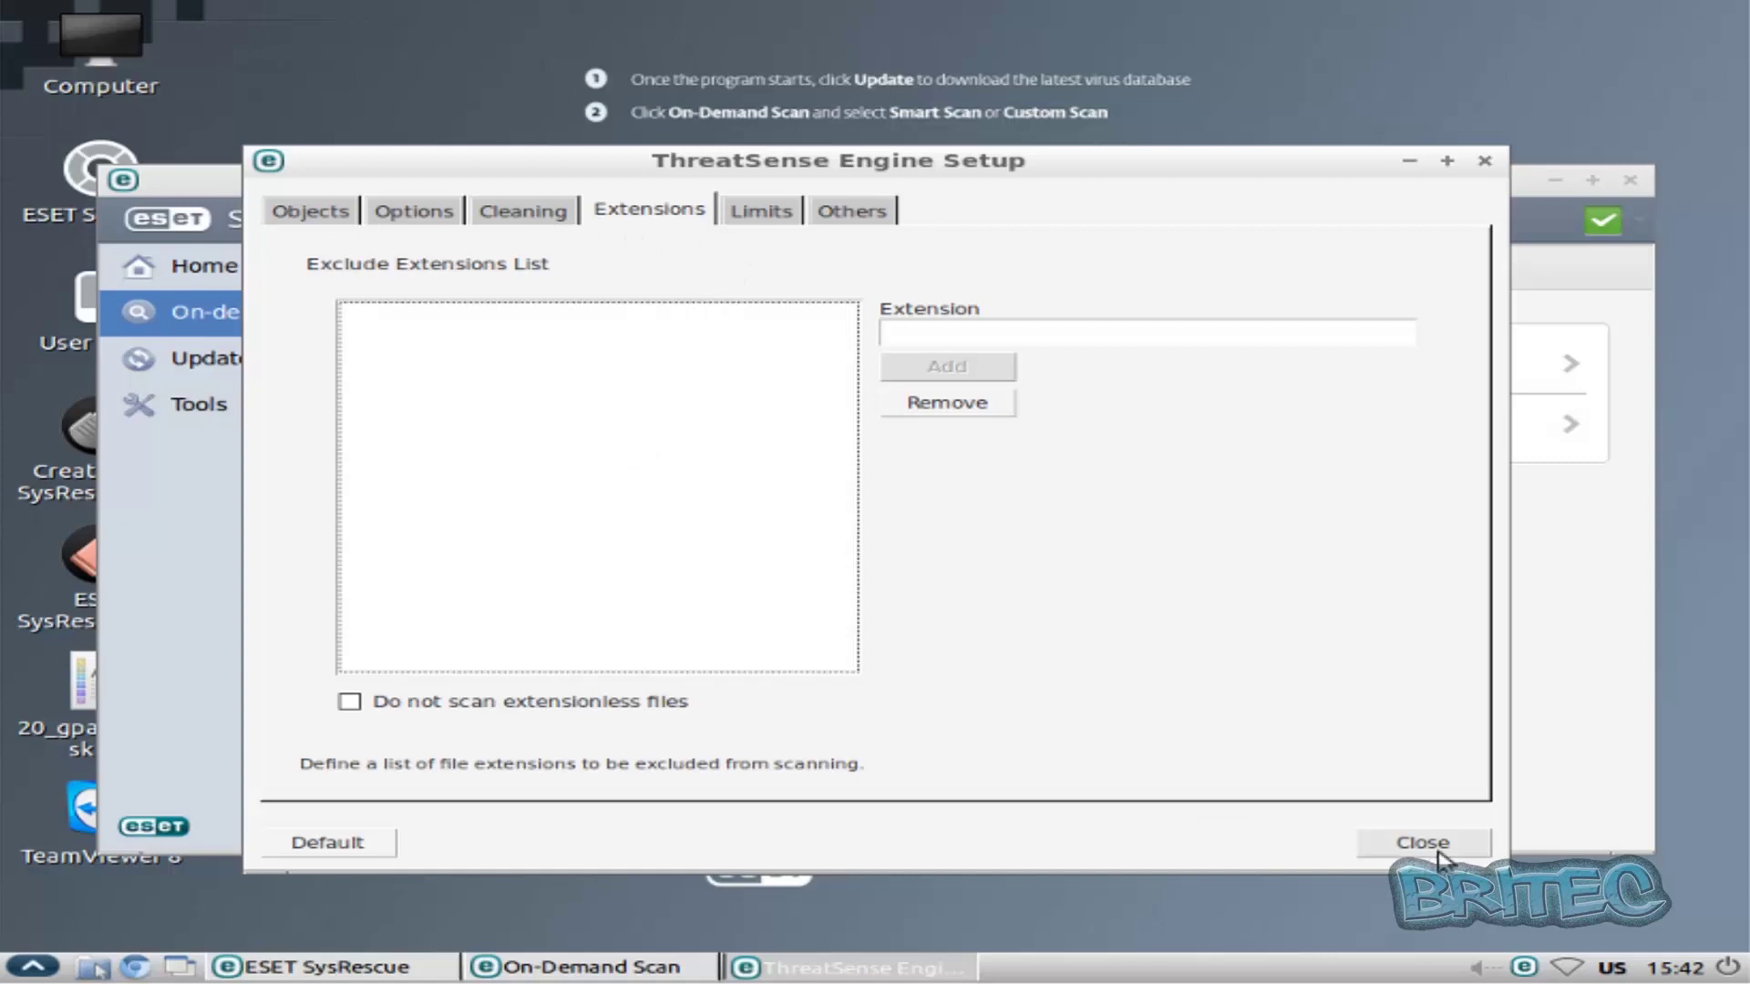
Try selecting the whole Computer as the scan target, cancel the selection, and close the on-demand scan setup
click(992, 613)
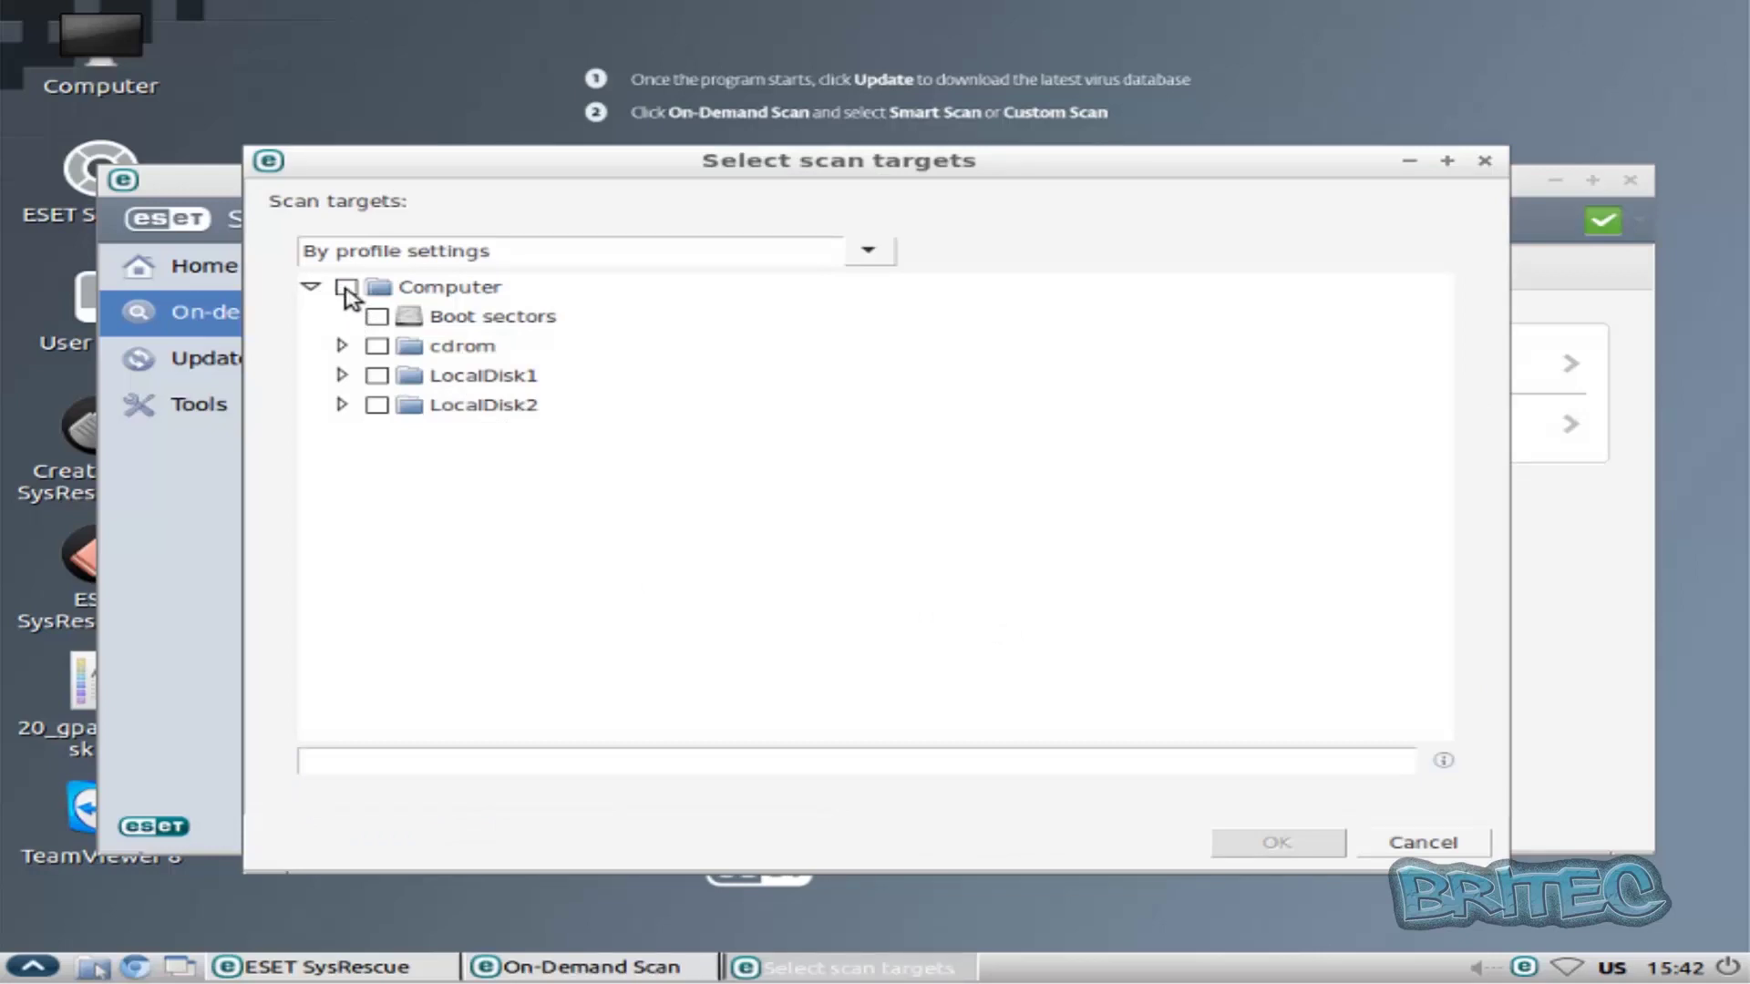
click(346, 288)
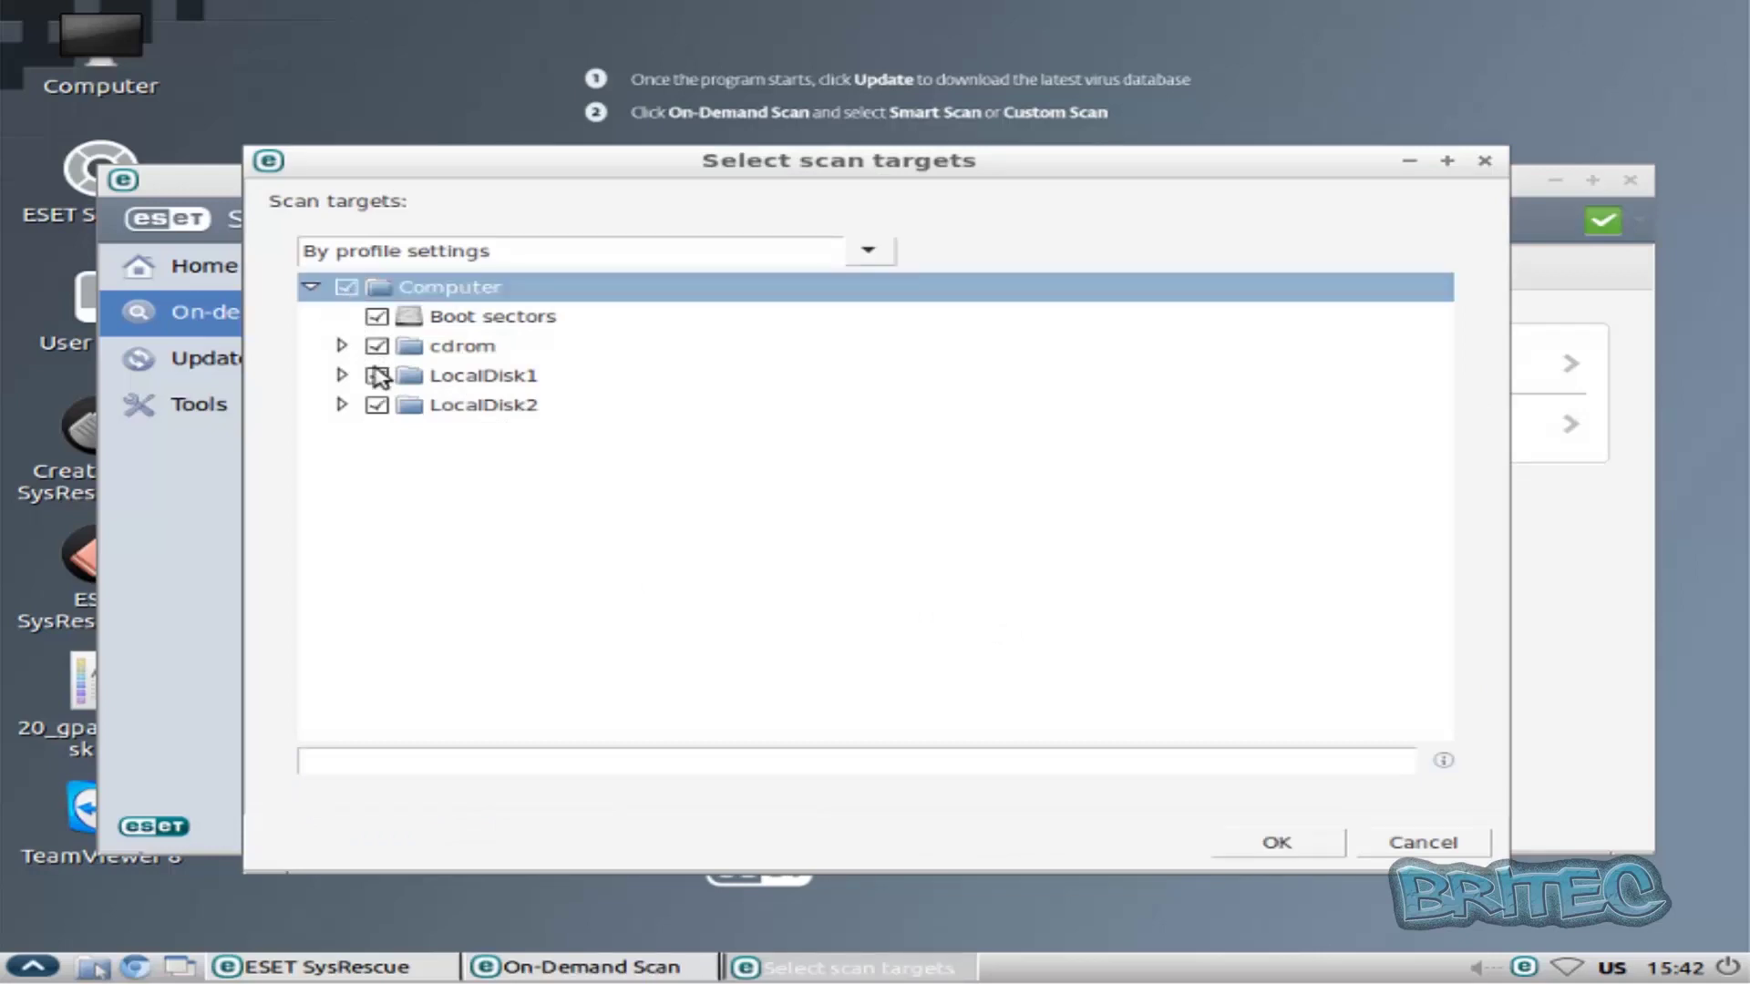
click(343, 405)
click(343, 406)
click(1429, 842)
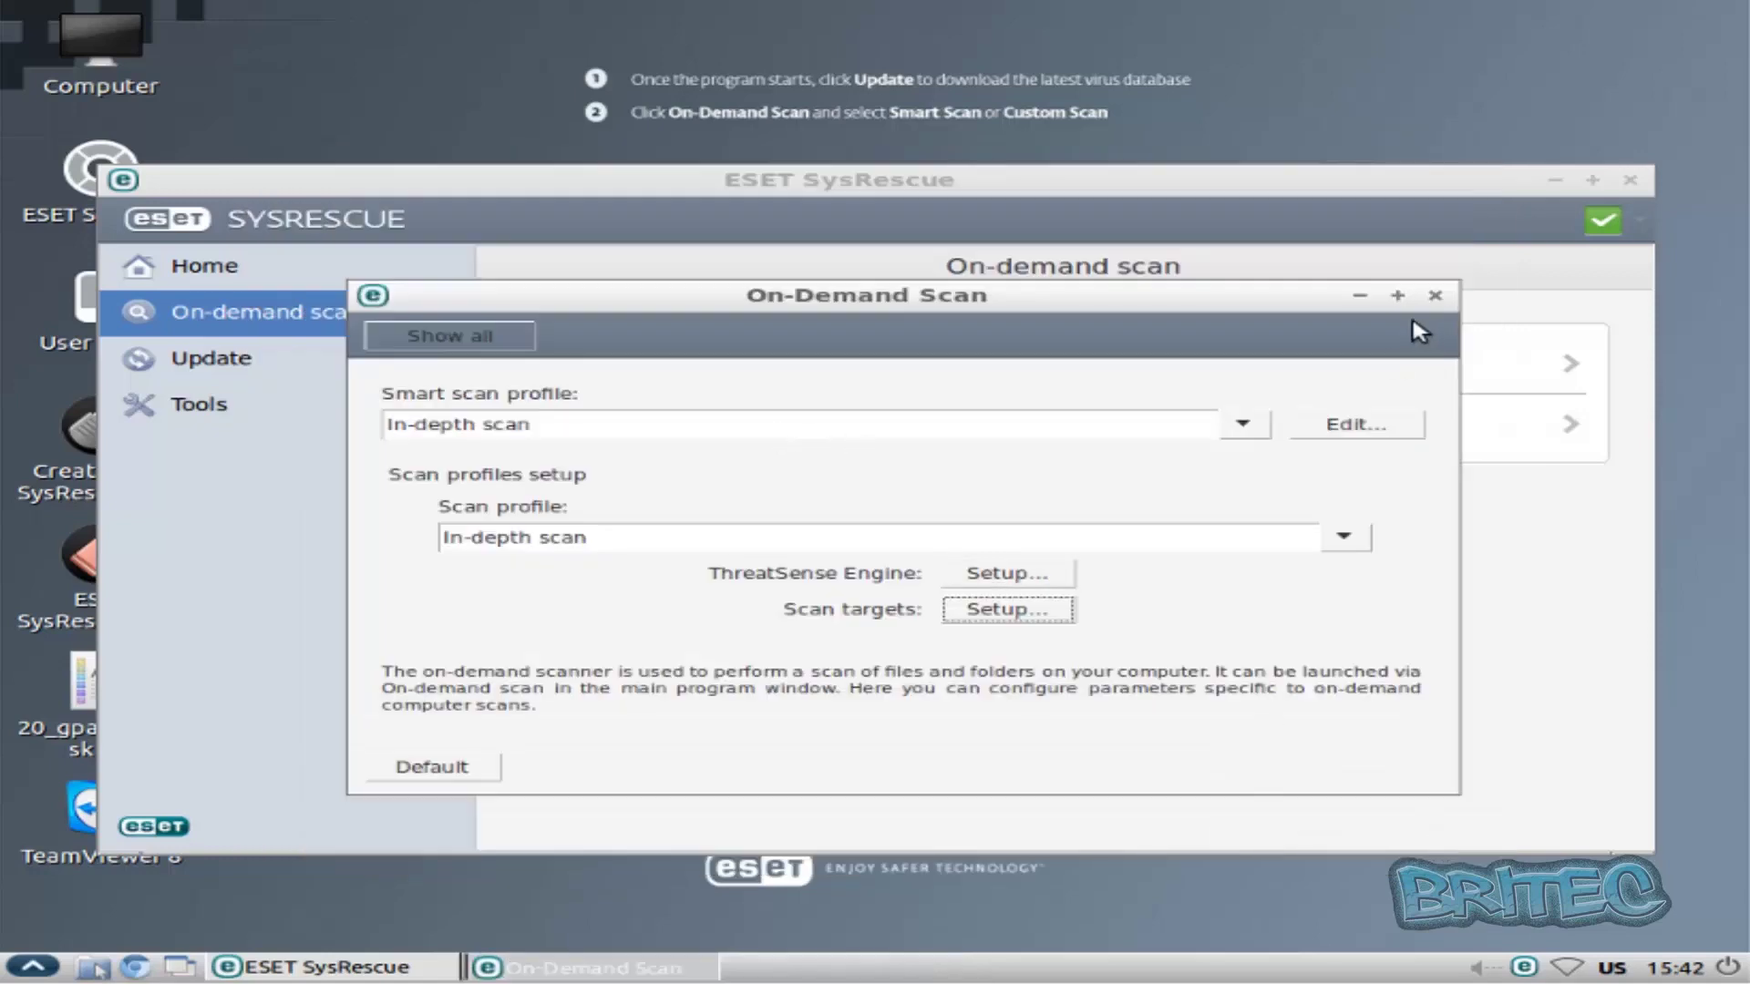
click(1434, 297)
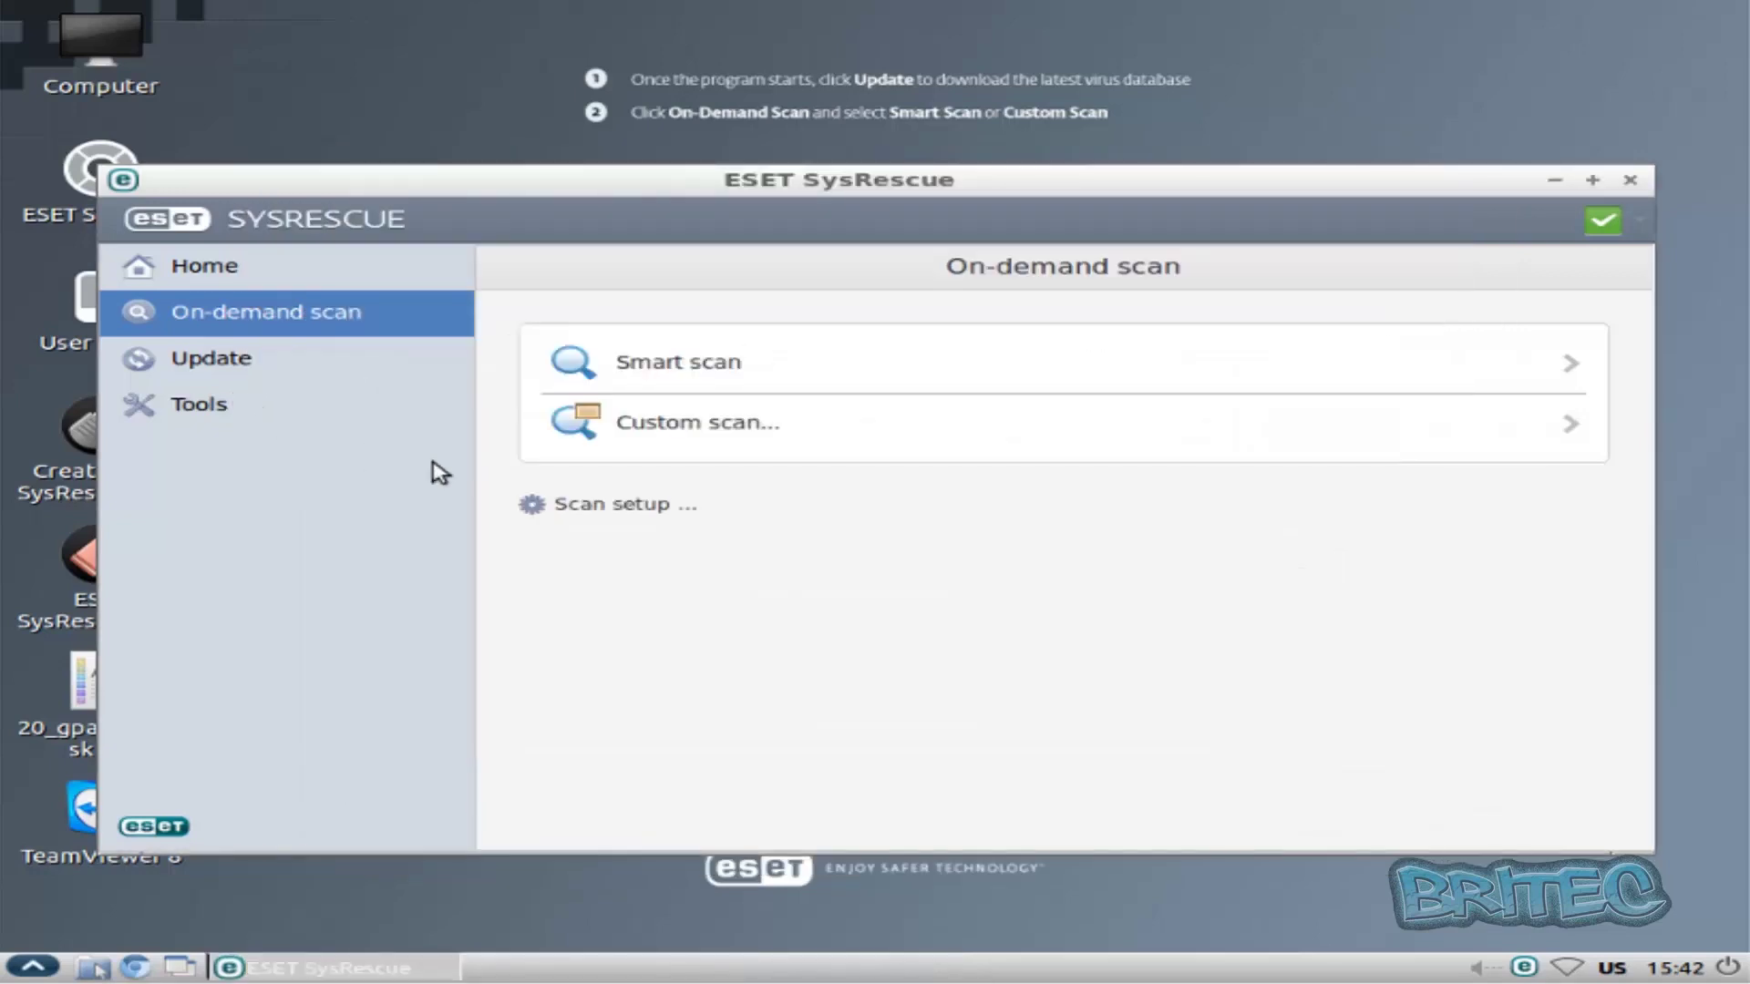
View the Protection Statistics graph and the Quarantine tool
click(205, 418)
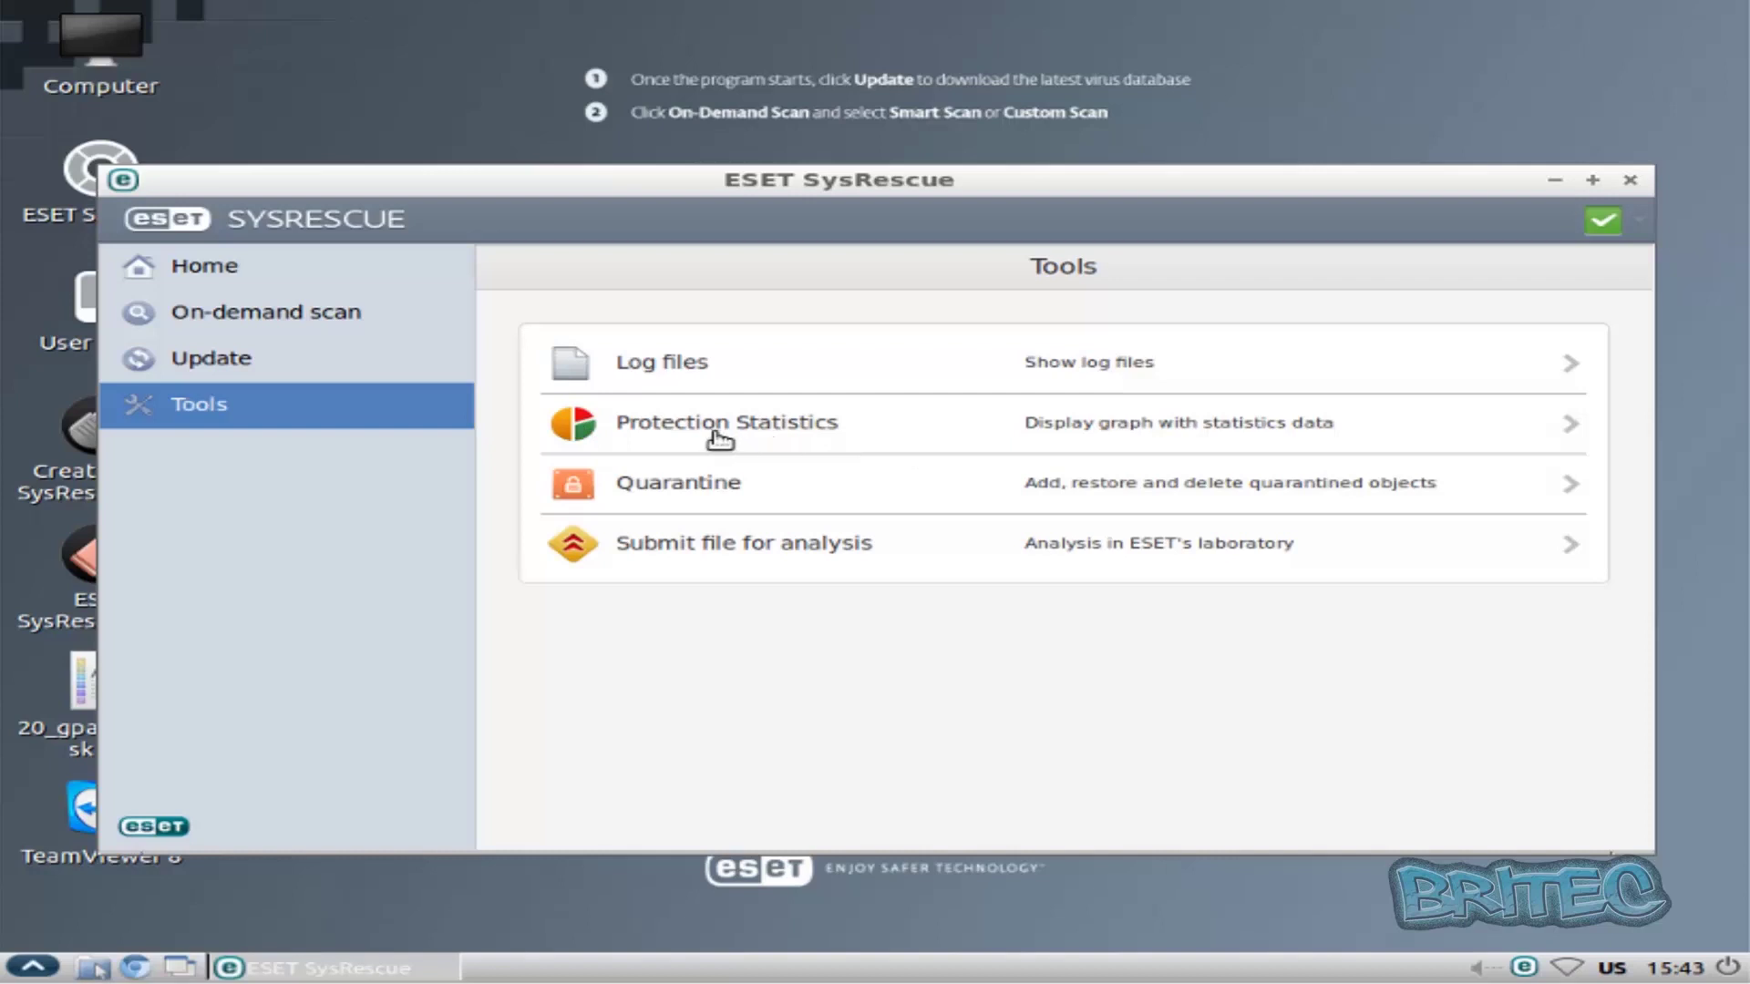
click(770, 443)
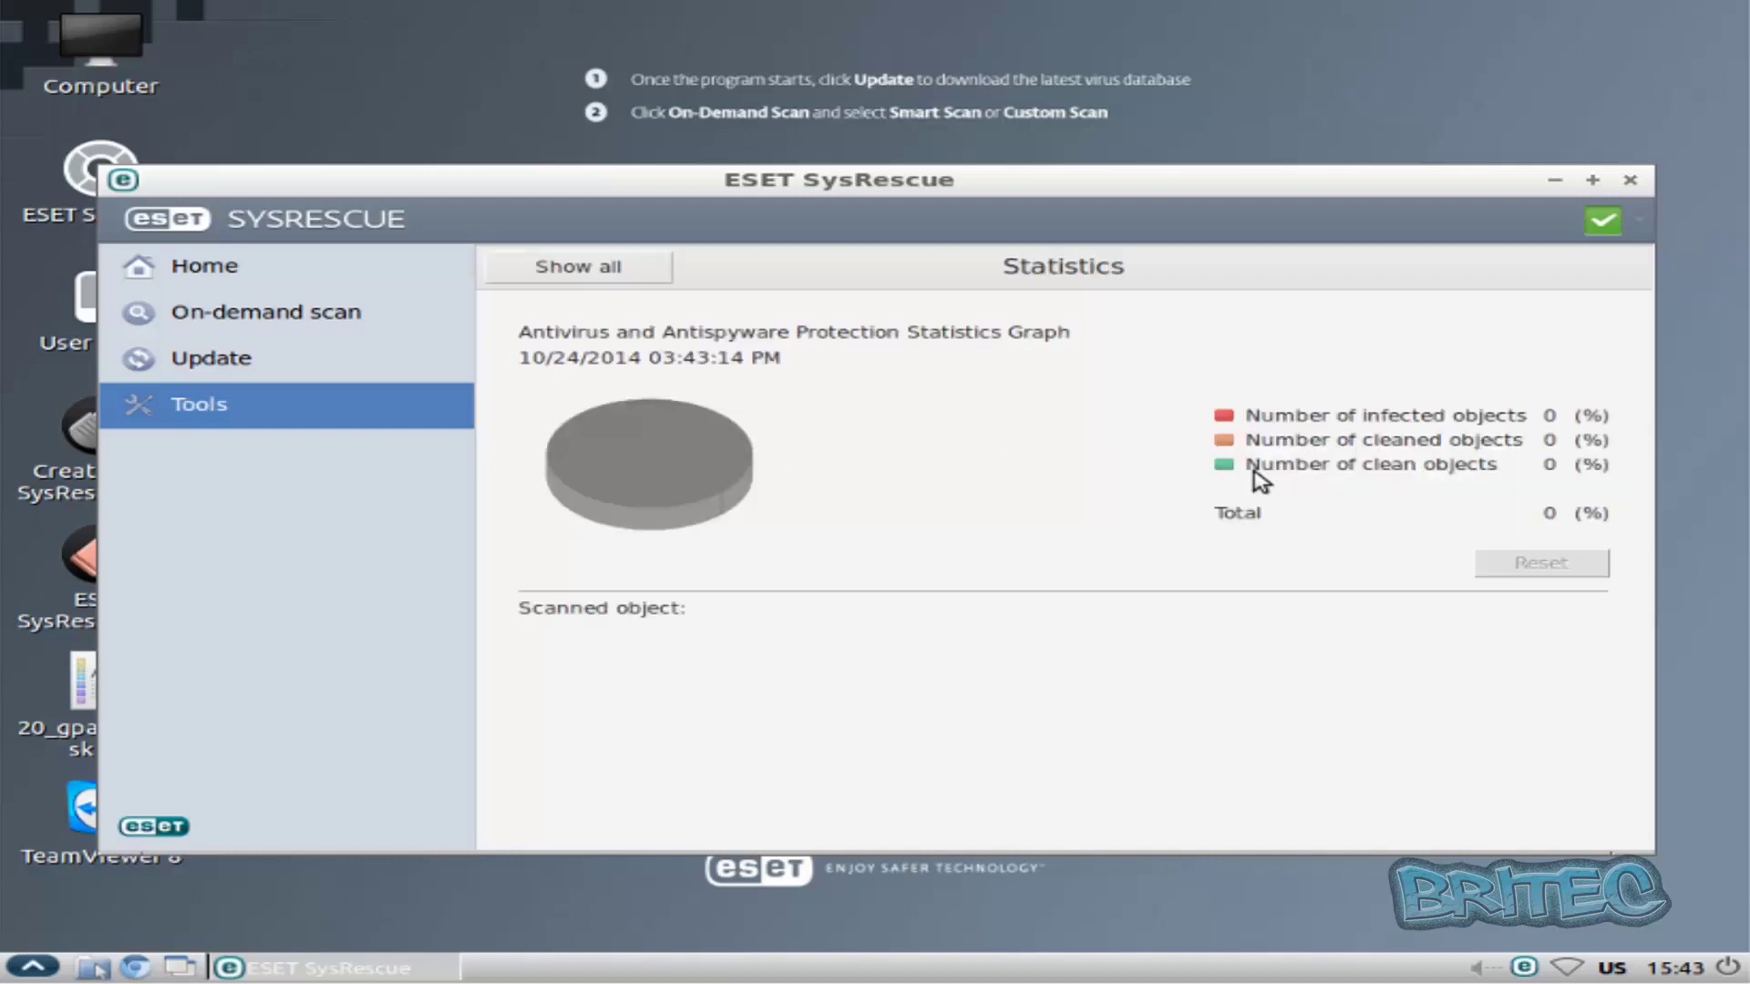
click(205, 406)
click(702, 493)
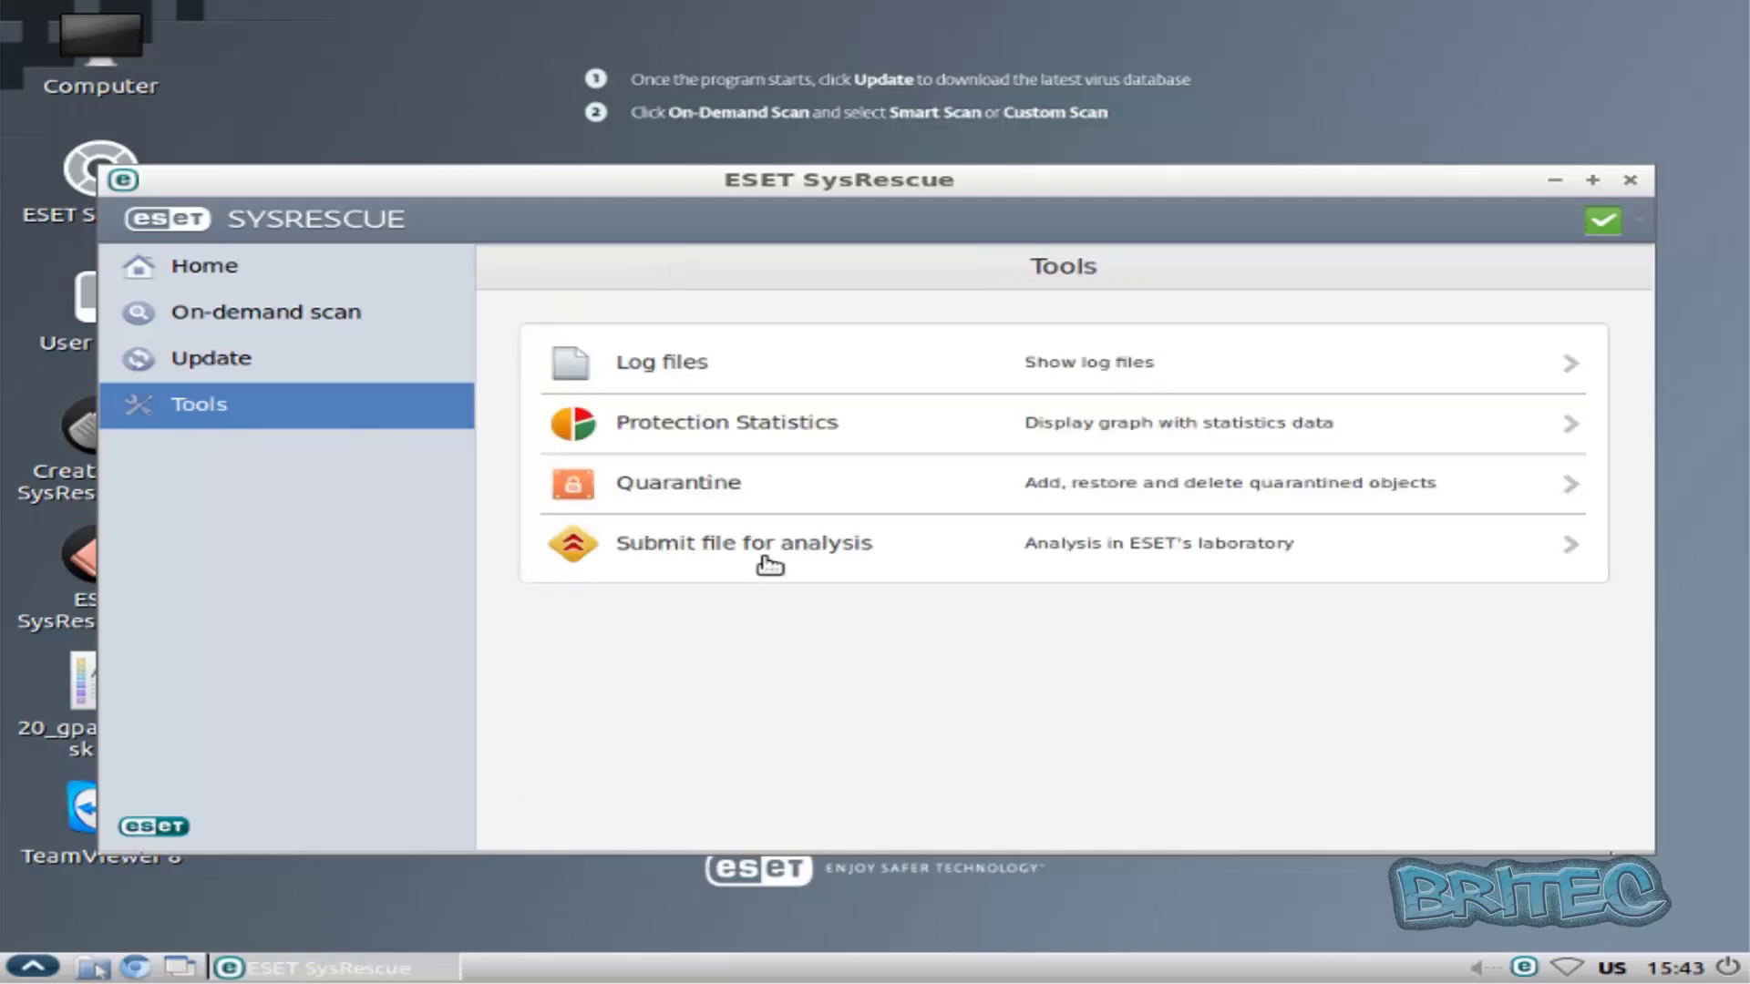
View the form for submitting a suspicious file for analysis, cancel it, and close ESET SysRescue
click(819, 555)
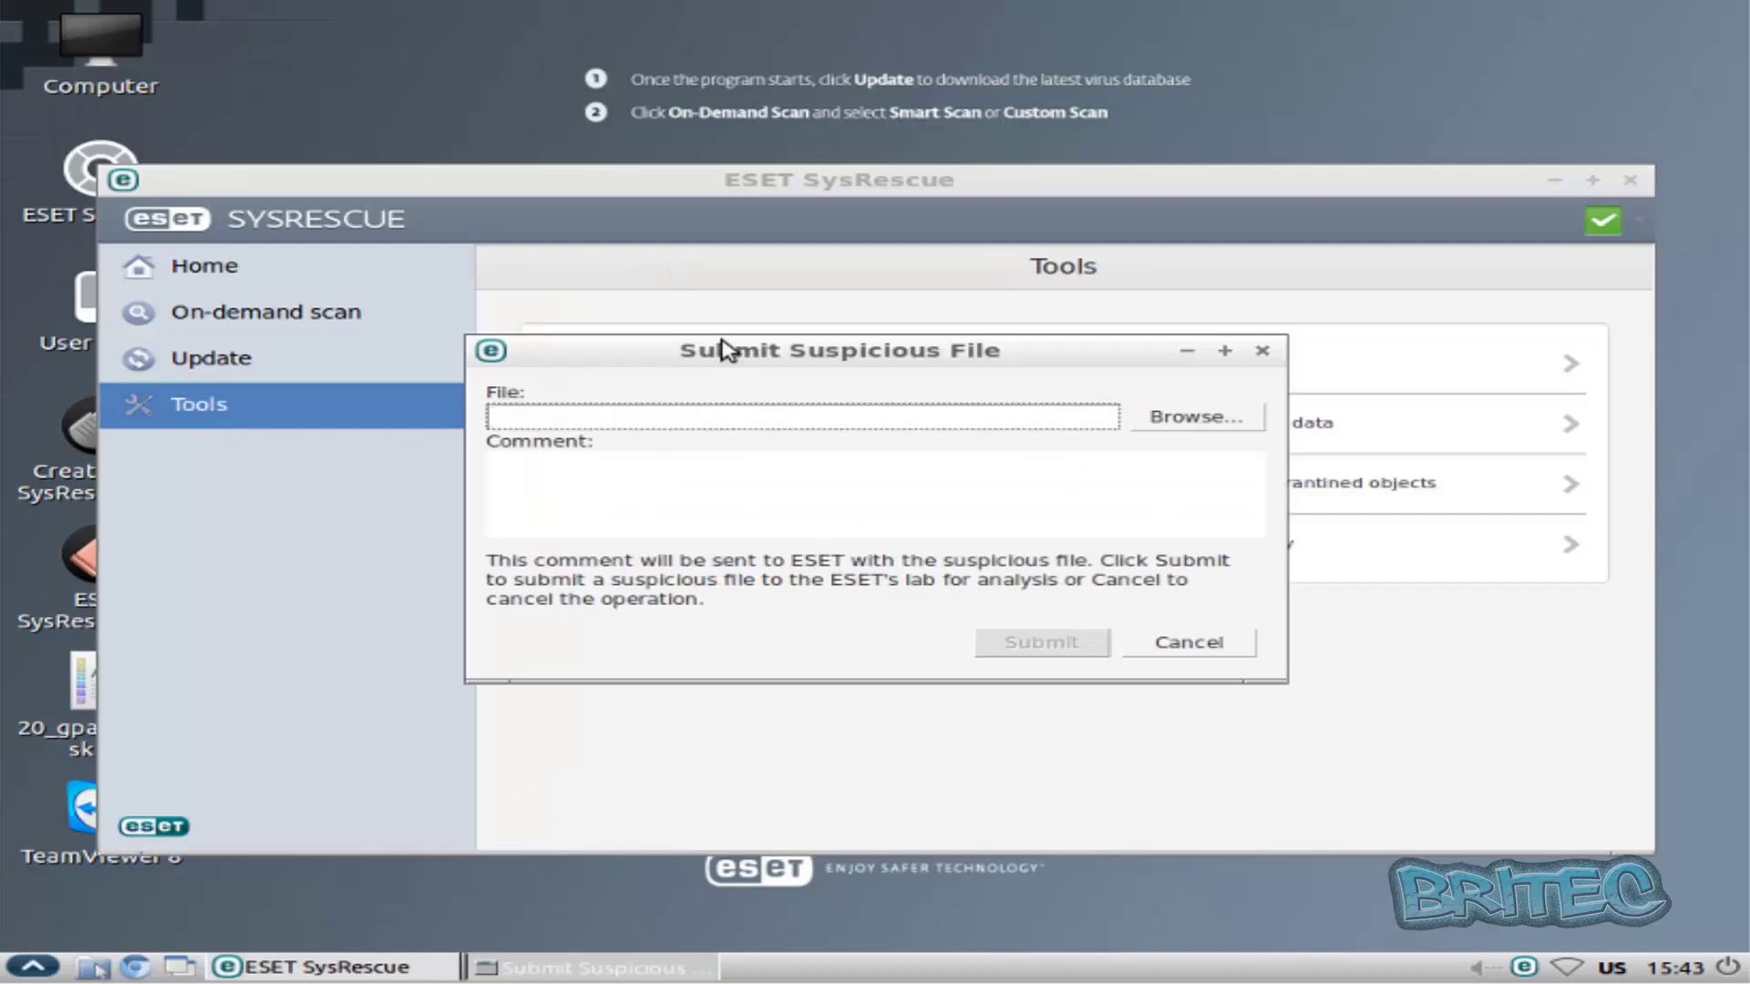
drag(722, 357, 810, 383)
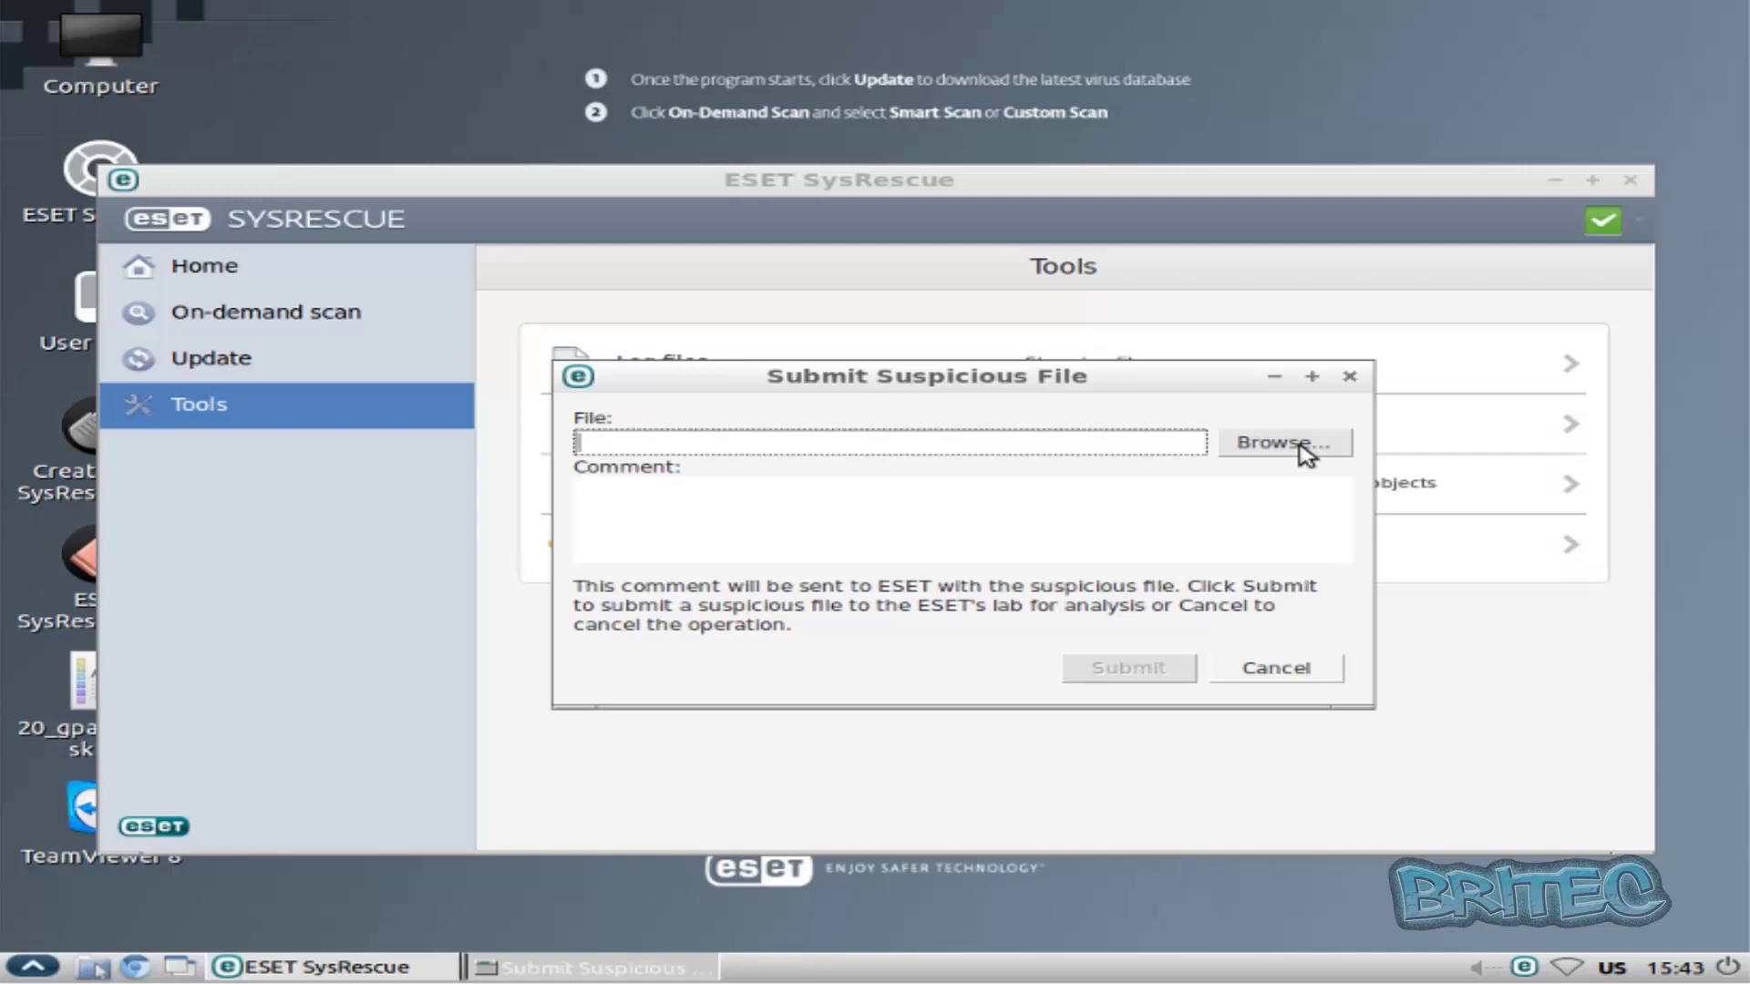
click(1307, 670)
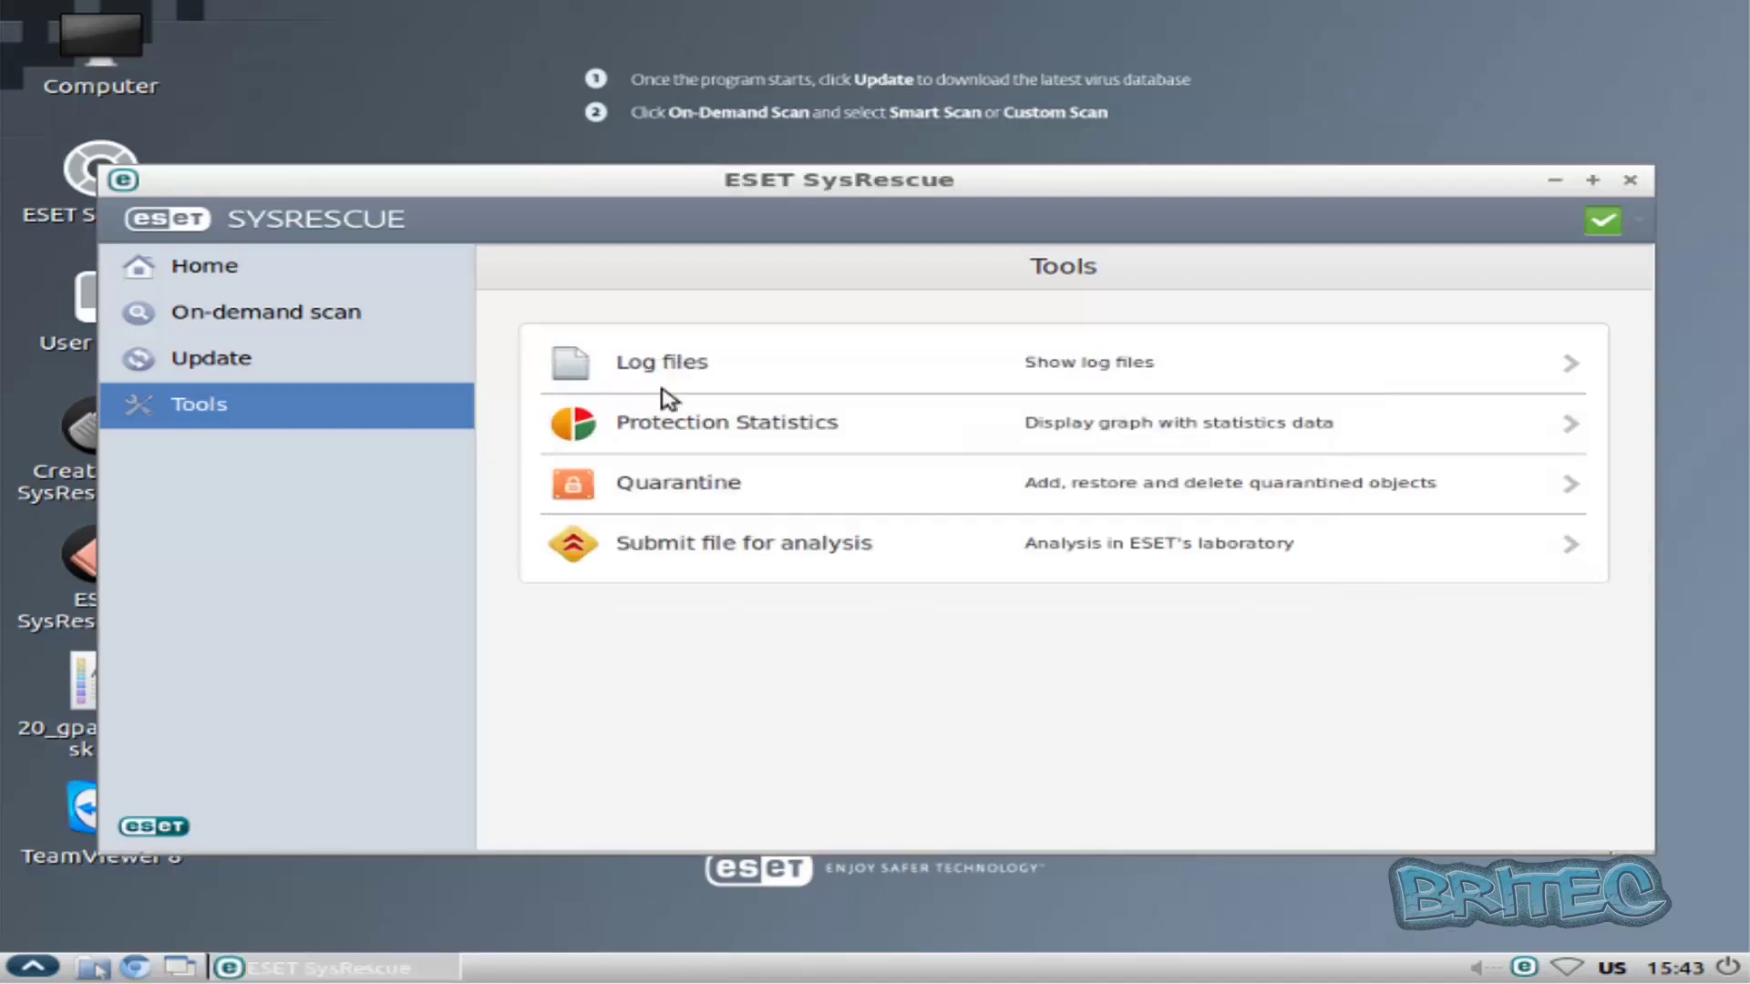
click(1629, 180)
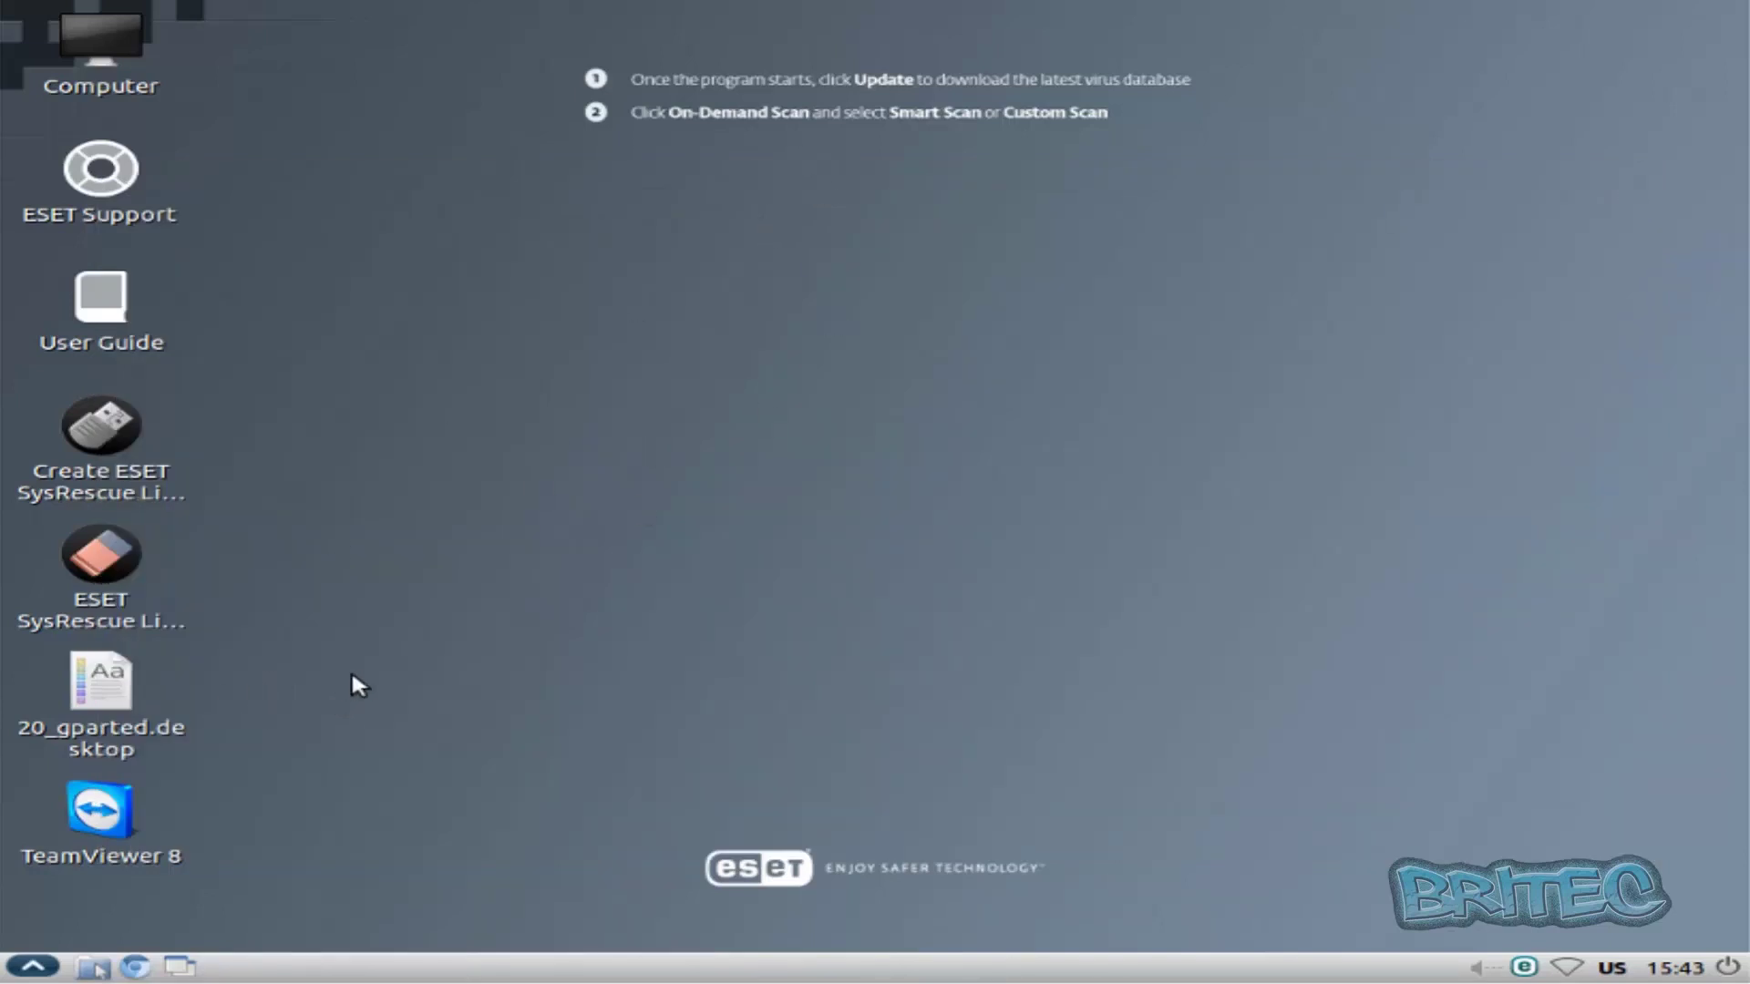
Launch TeamViewer 8 from the desktop, accept its License Agreement, and close the program after viewing its remote control options
double_click(114, 822)
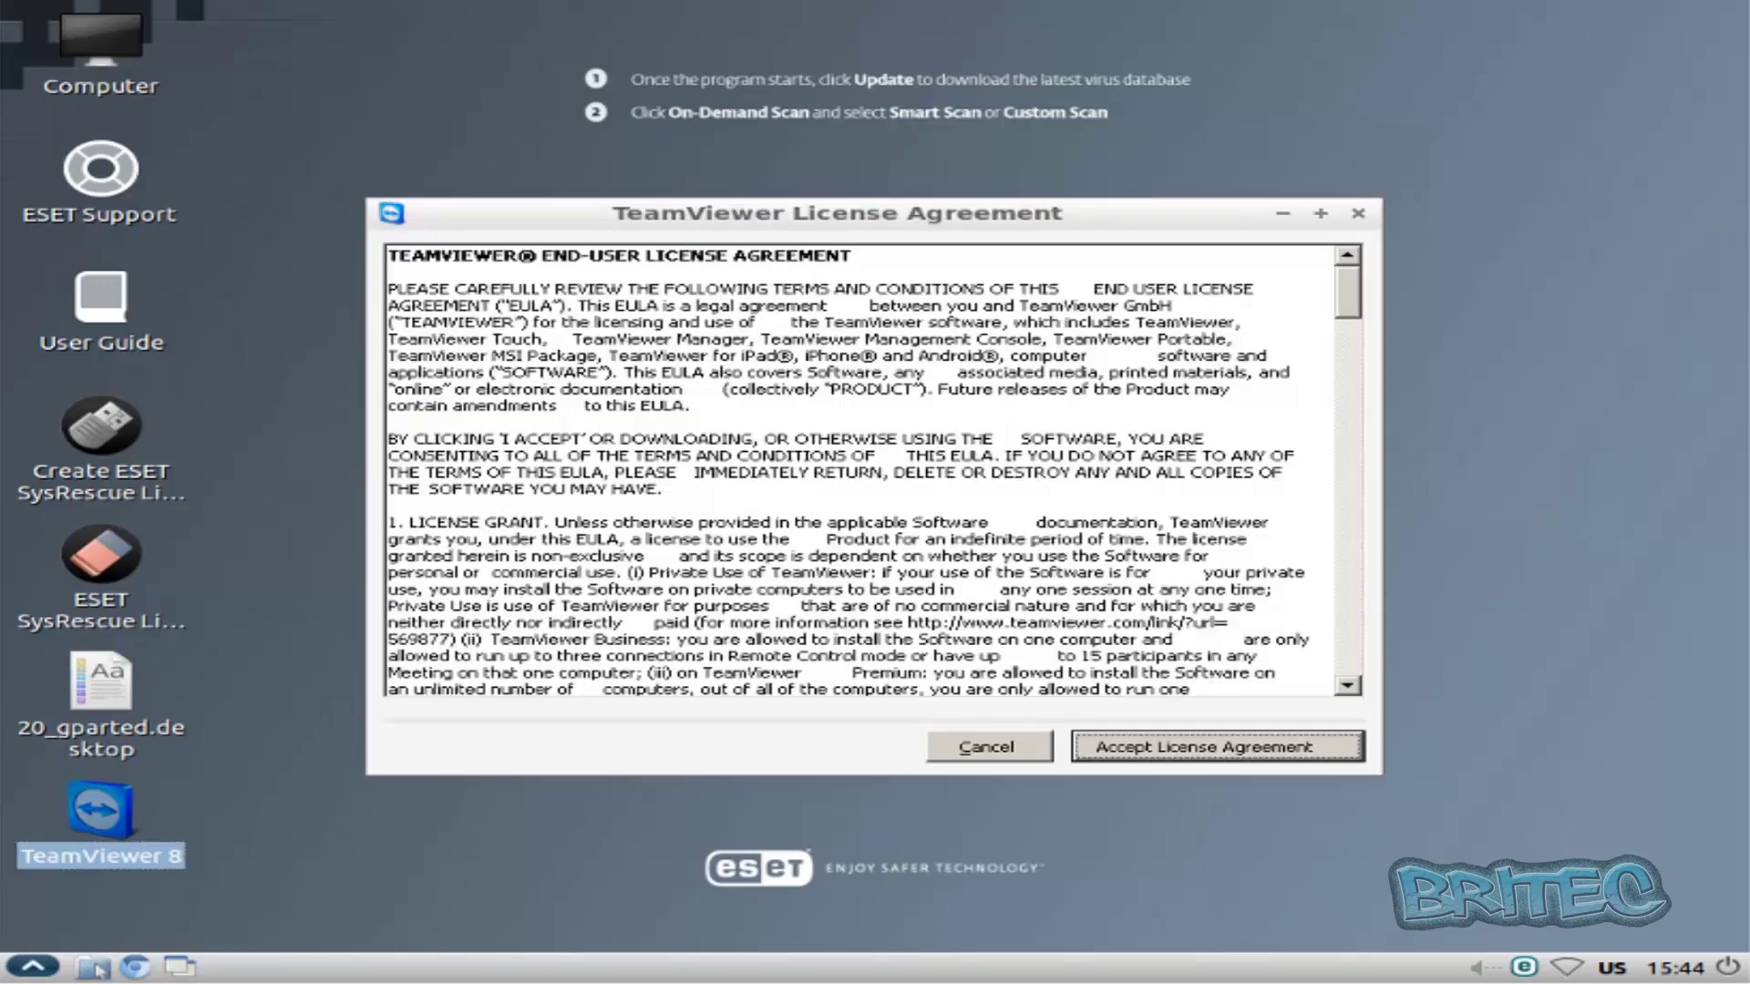
click(1313, 745)
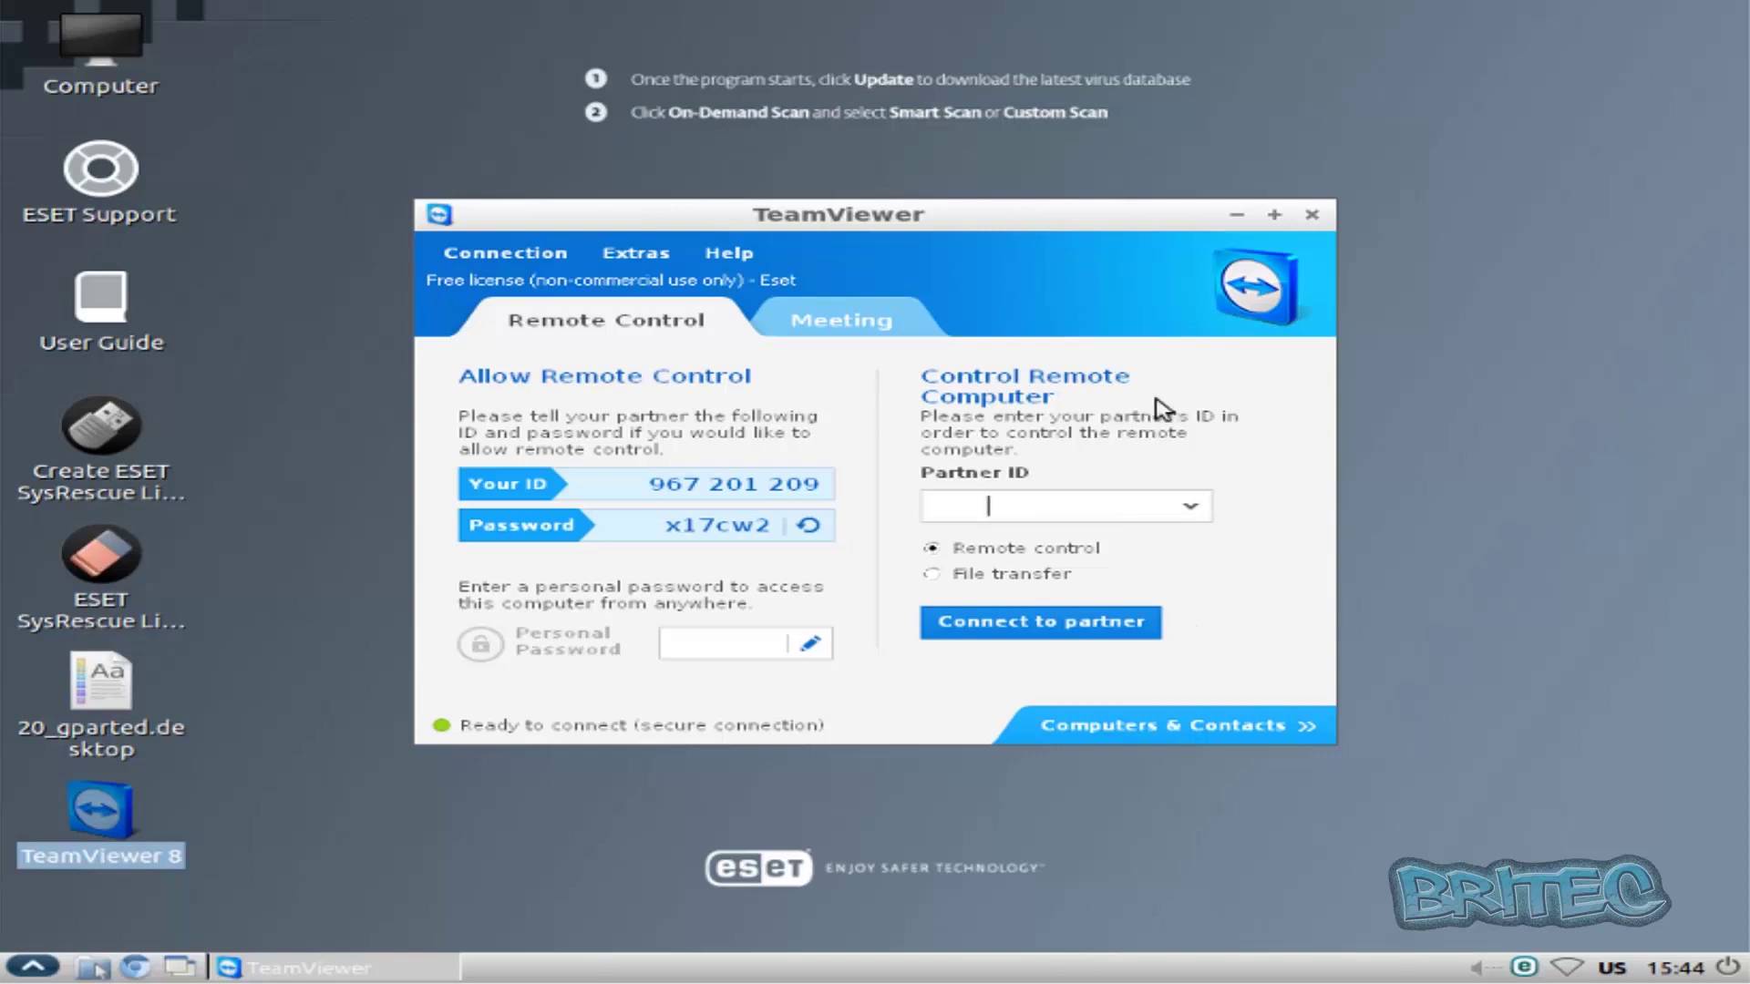
click(1311, 214)
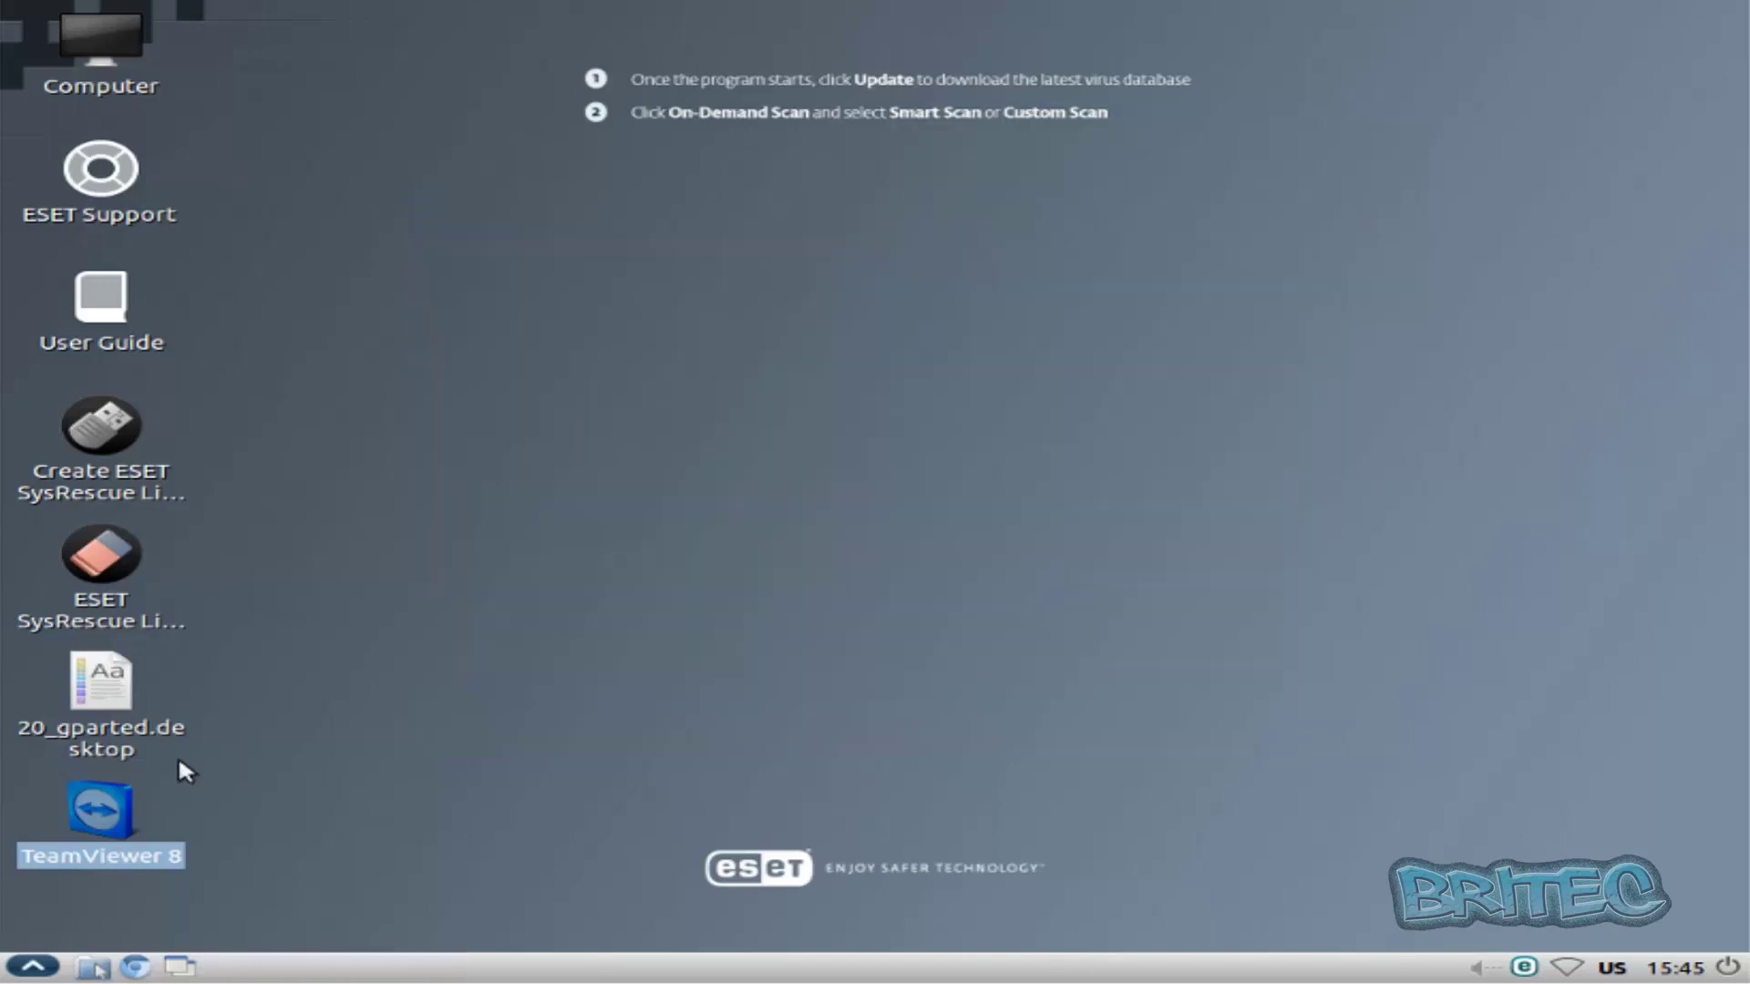
click(118, 492)
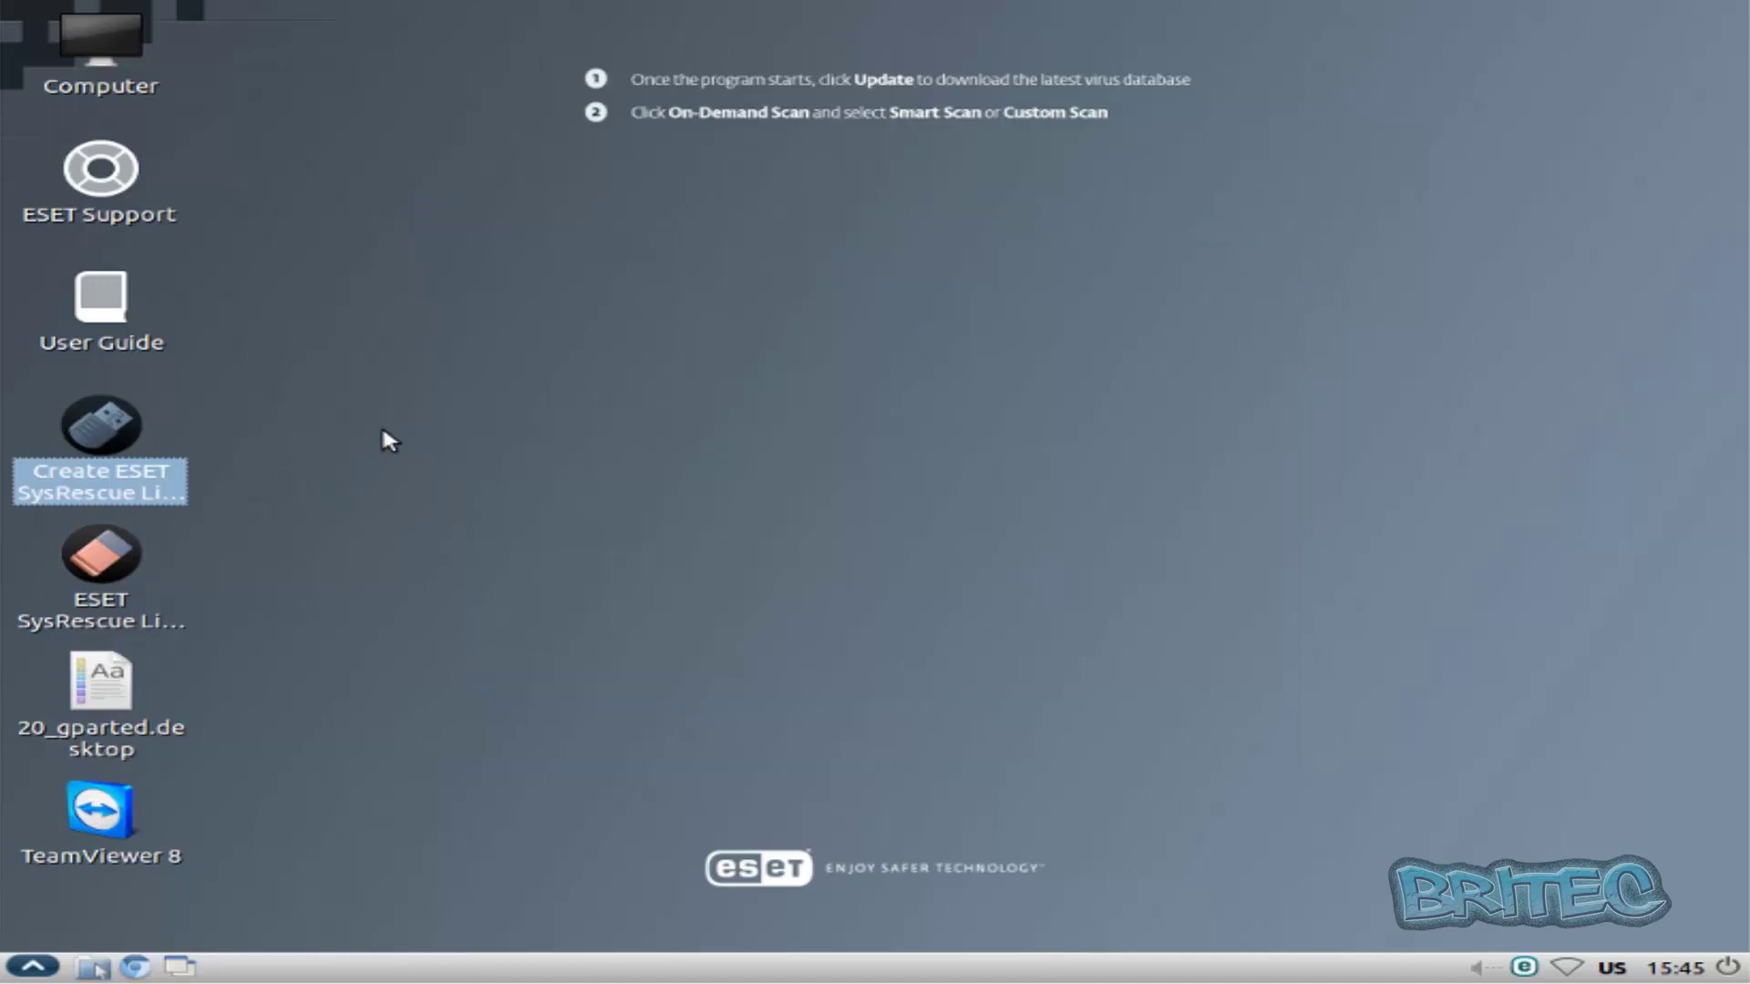
click(340, 383)
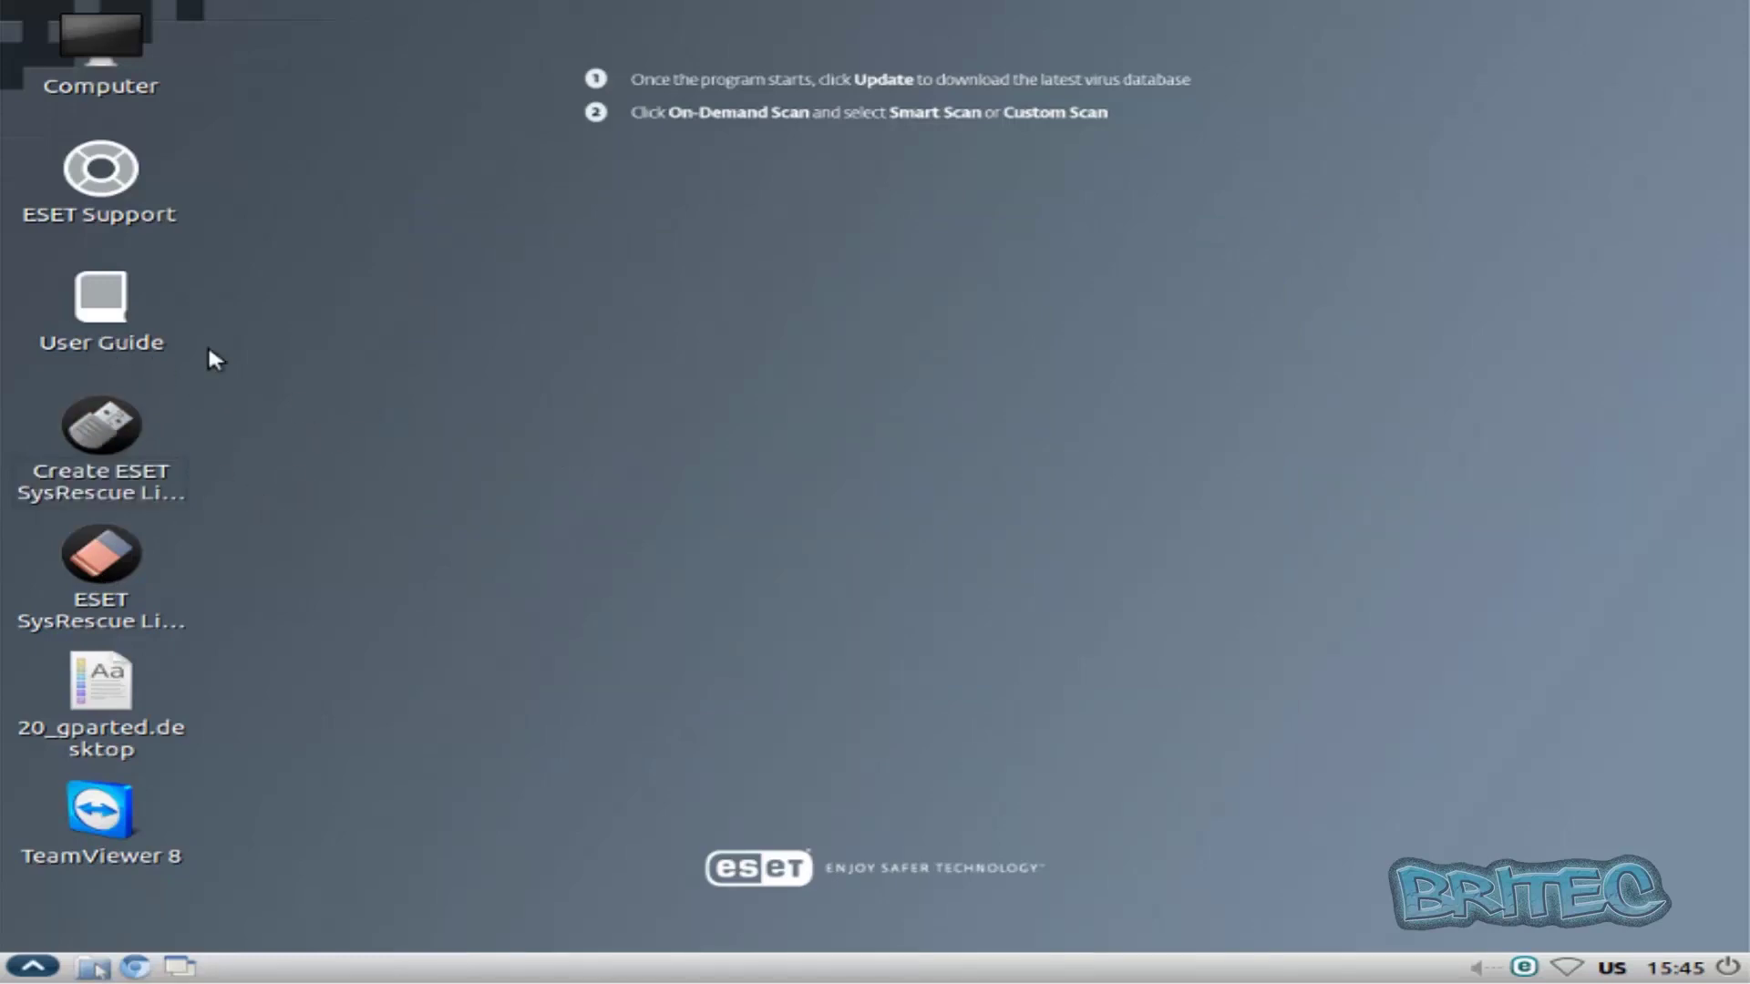
Open the User Guide at the section on using ESET SysRescue Live, maximized and enlarged to 144%
double_click(88, 300)
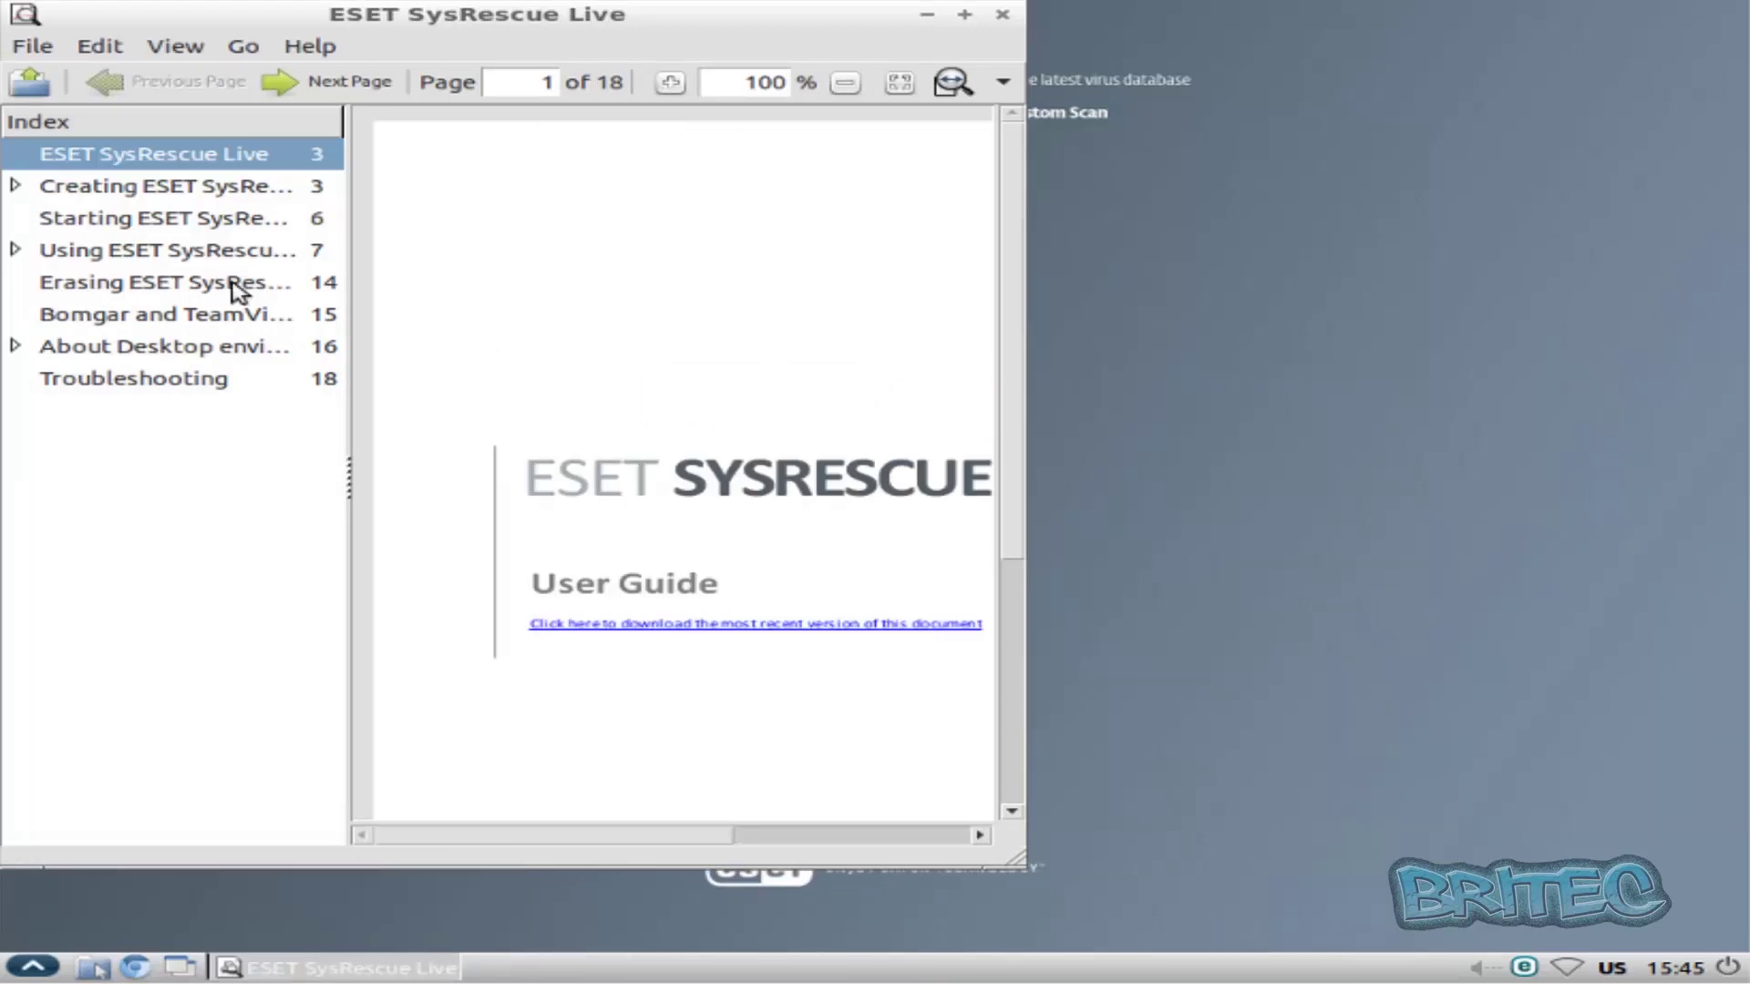
click(123, 259)
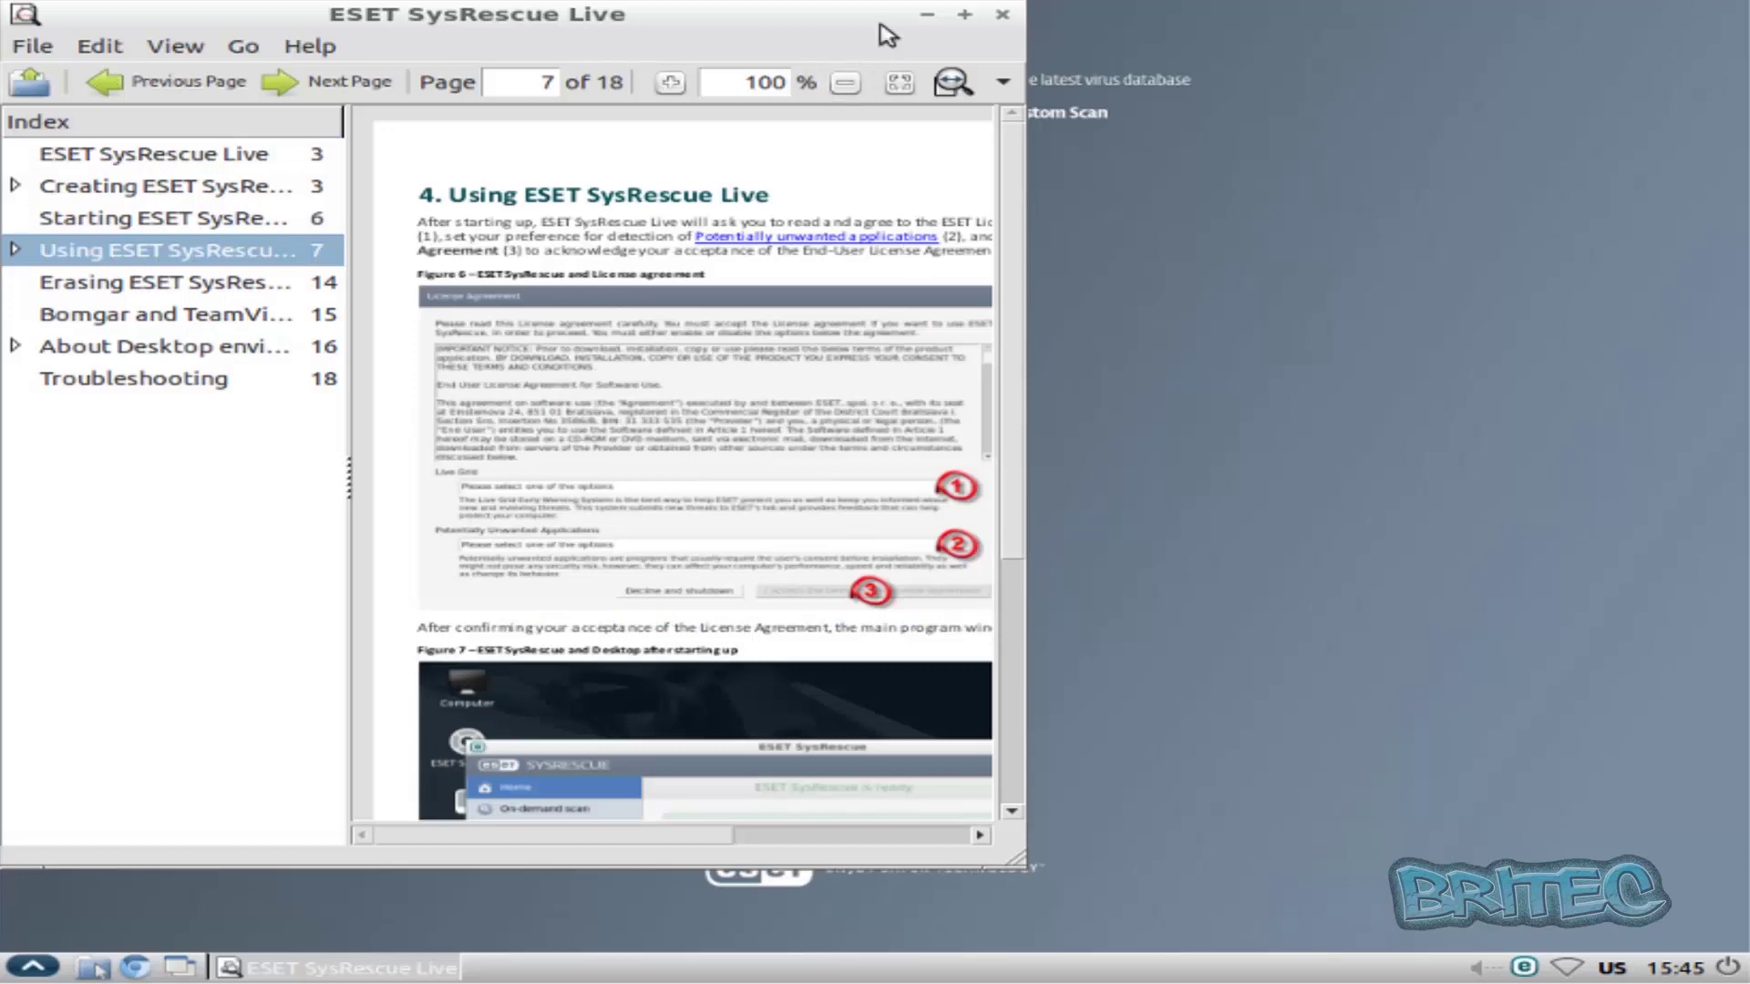
click(964, 14)
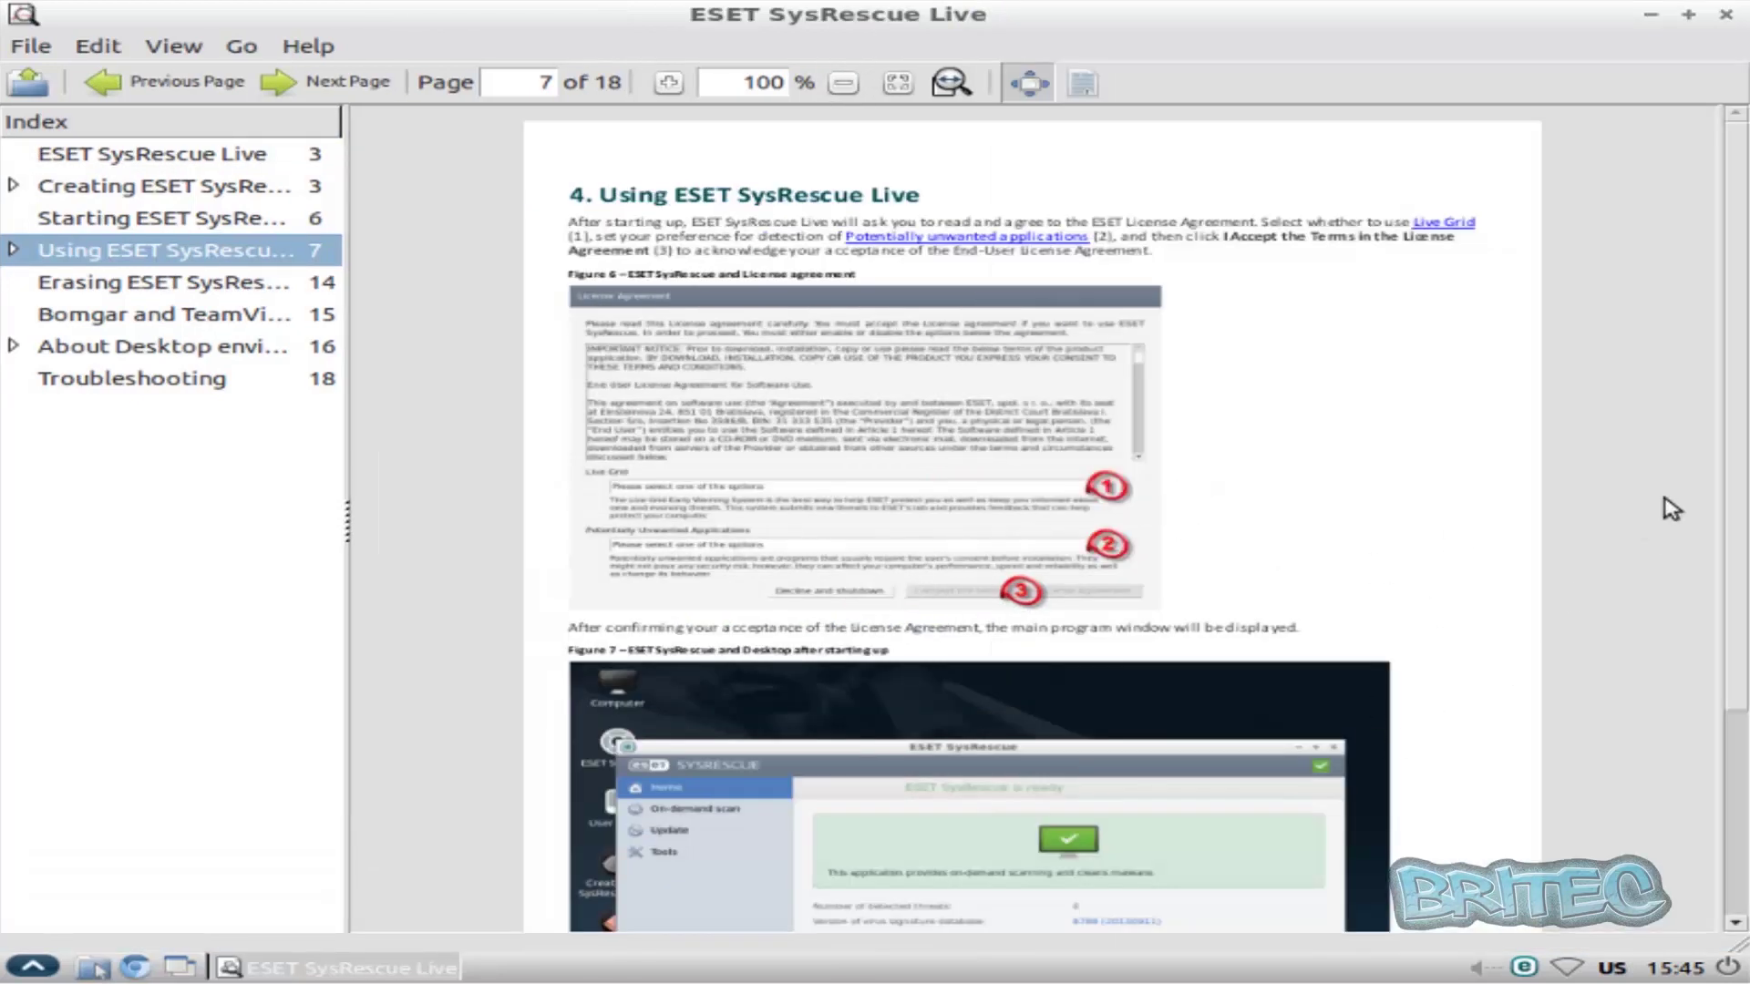
scroll(1743, 463, down, 3)
scroll(1568, 536, up, 2)
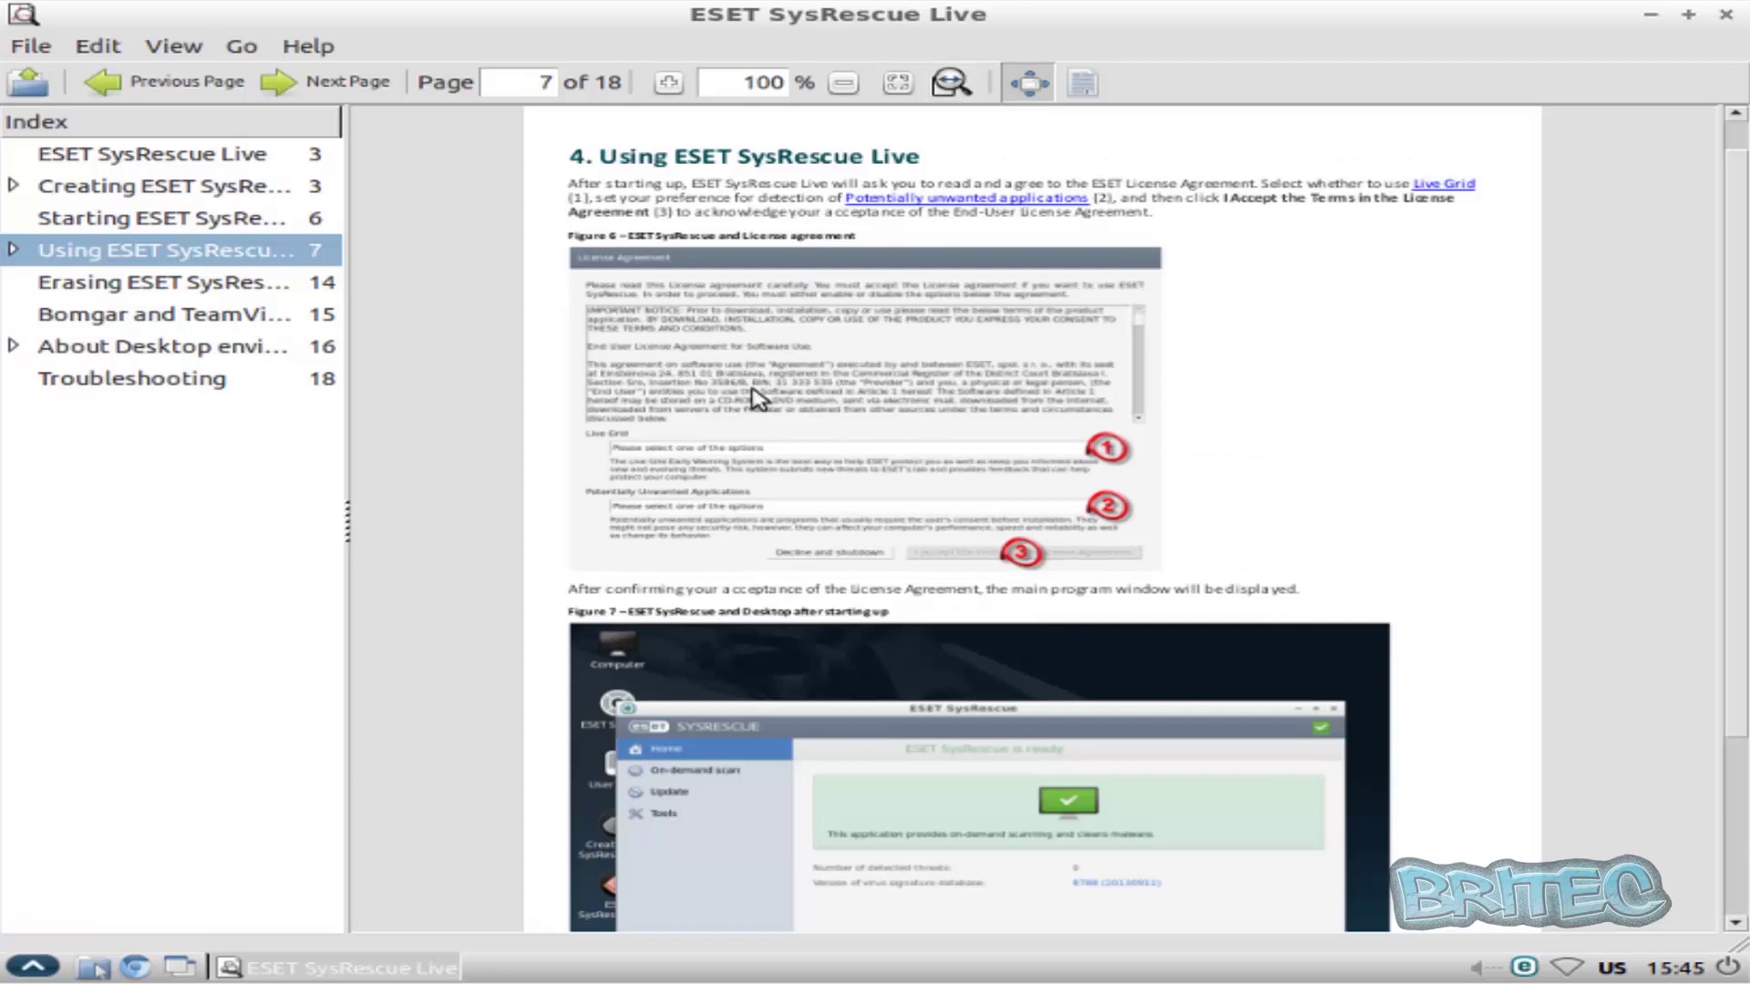
click(668, 84)
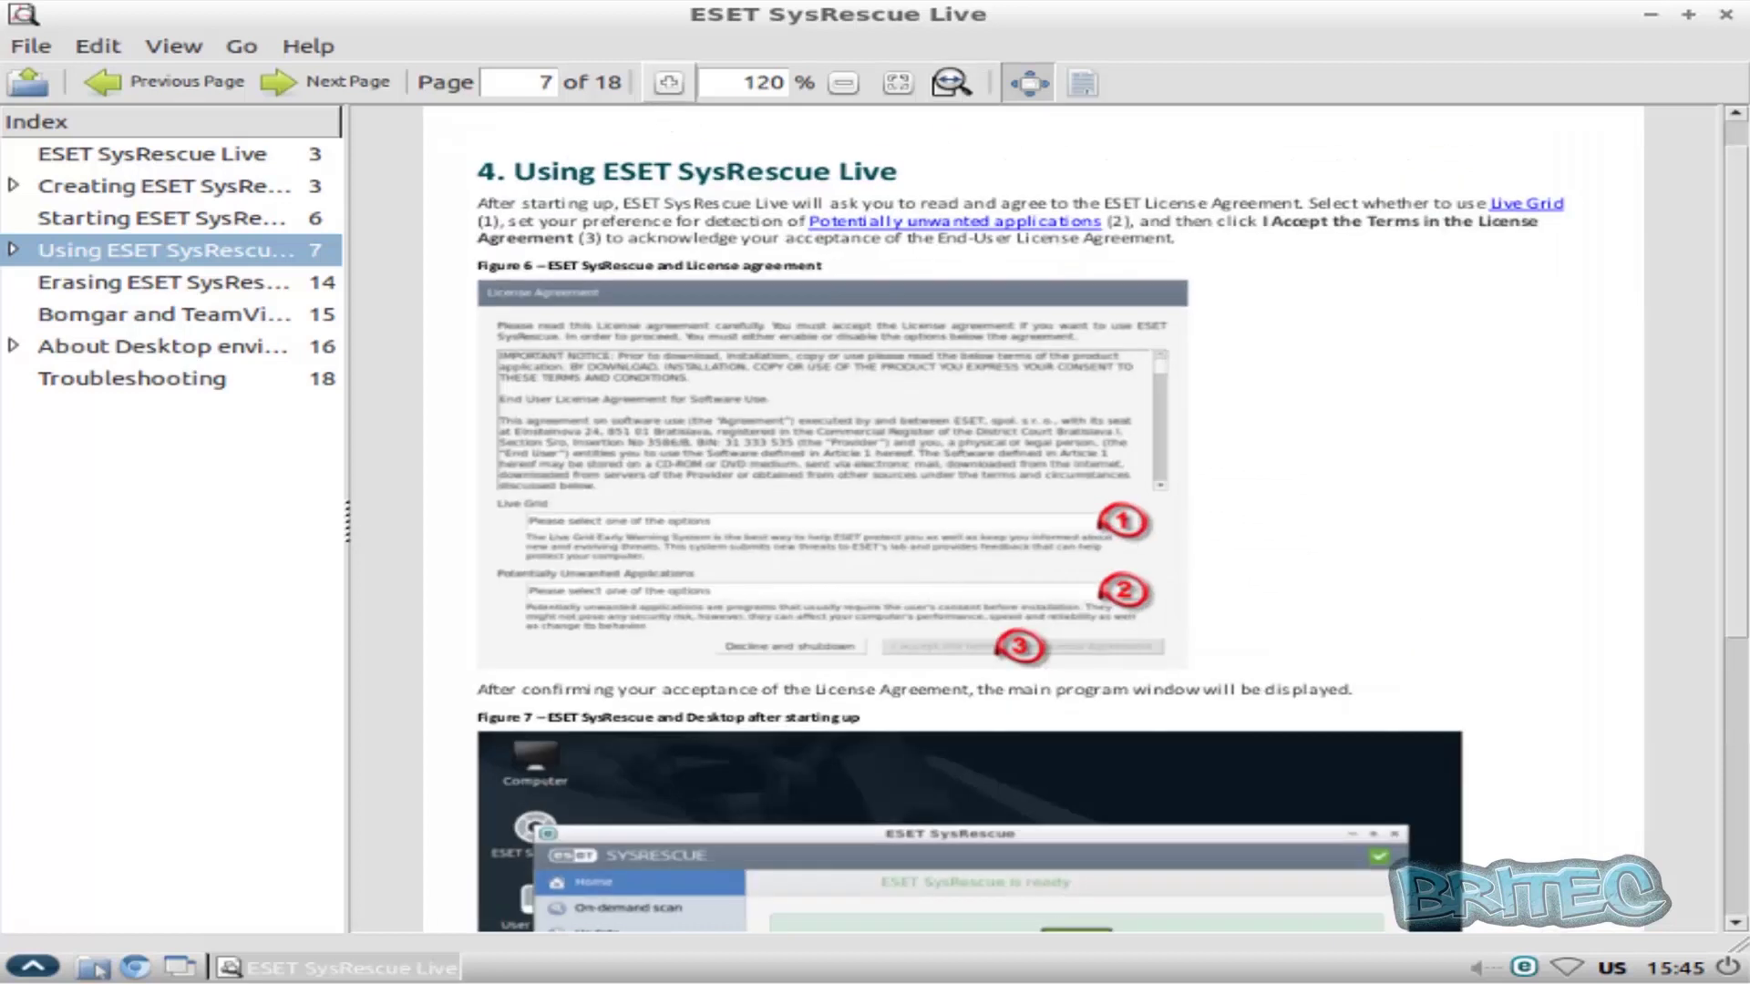
click(668, 84)
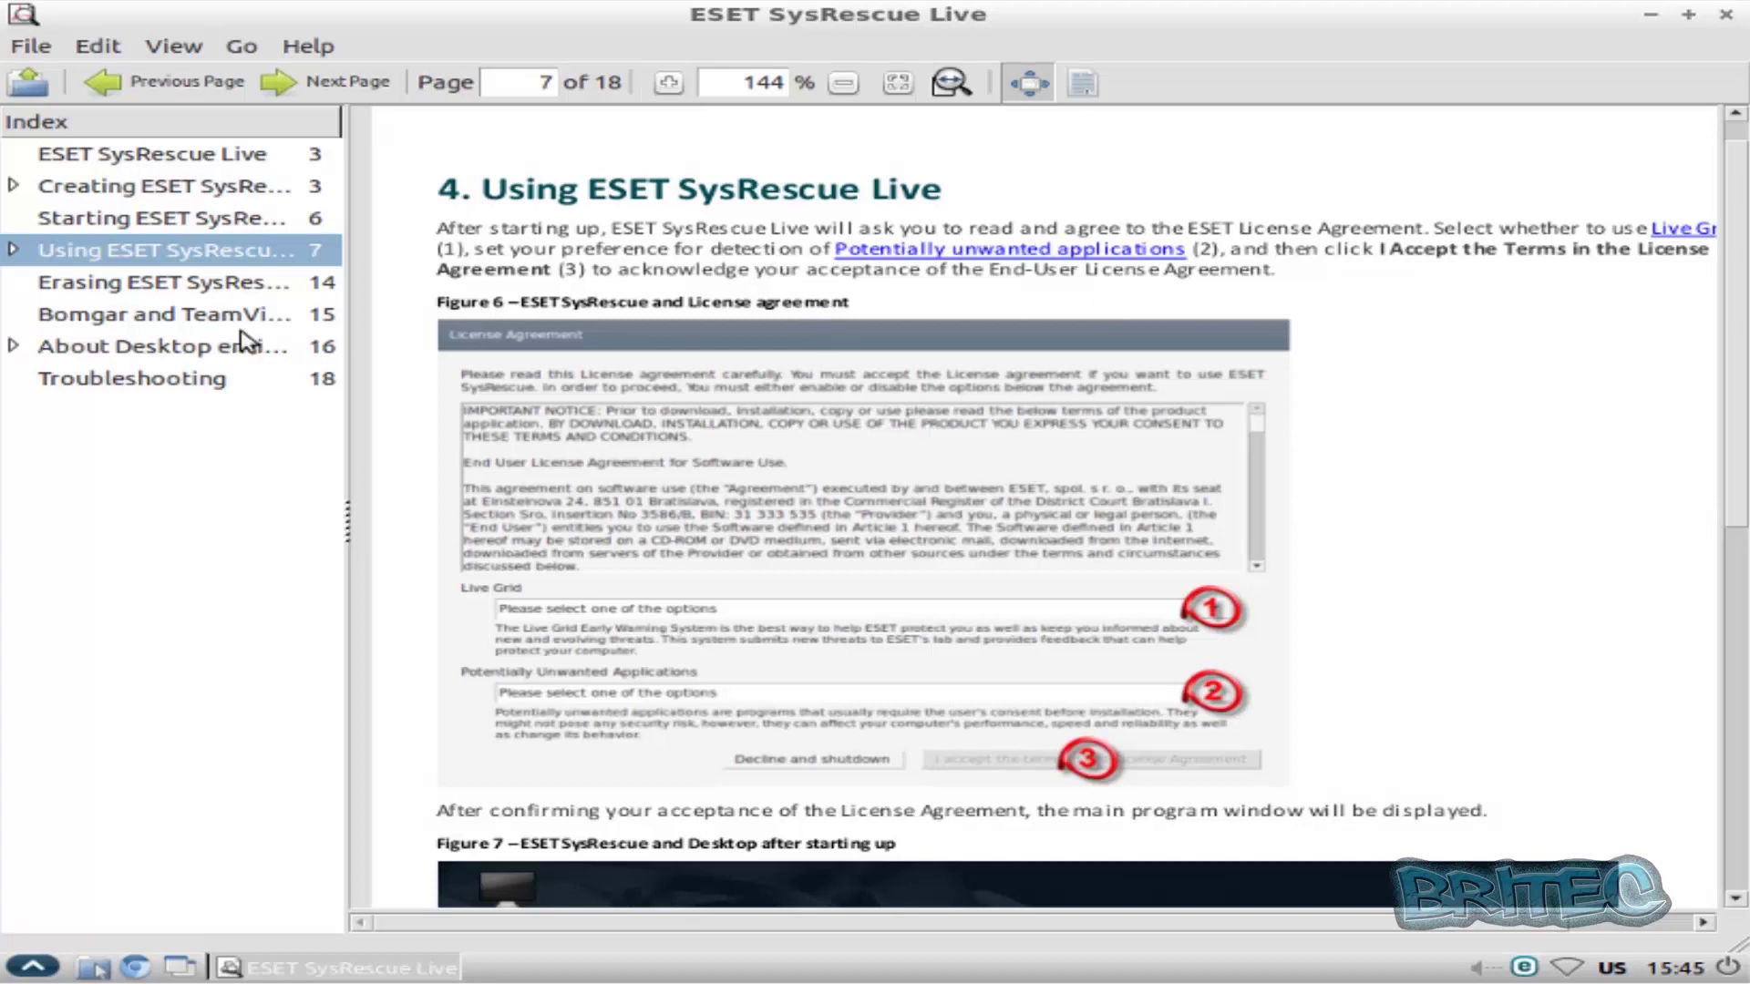
Read the User Guide's section on Bomgar and TeamViewer
click(183, 284)
click(155, 320)
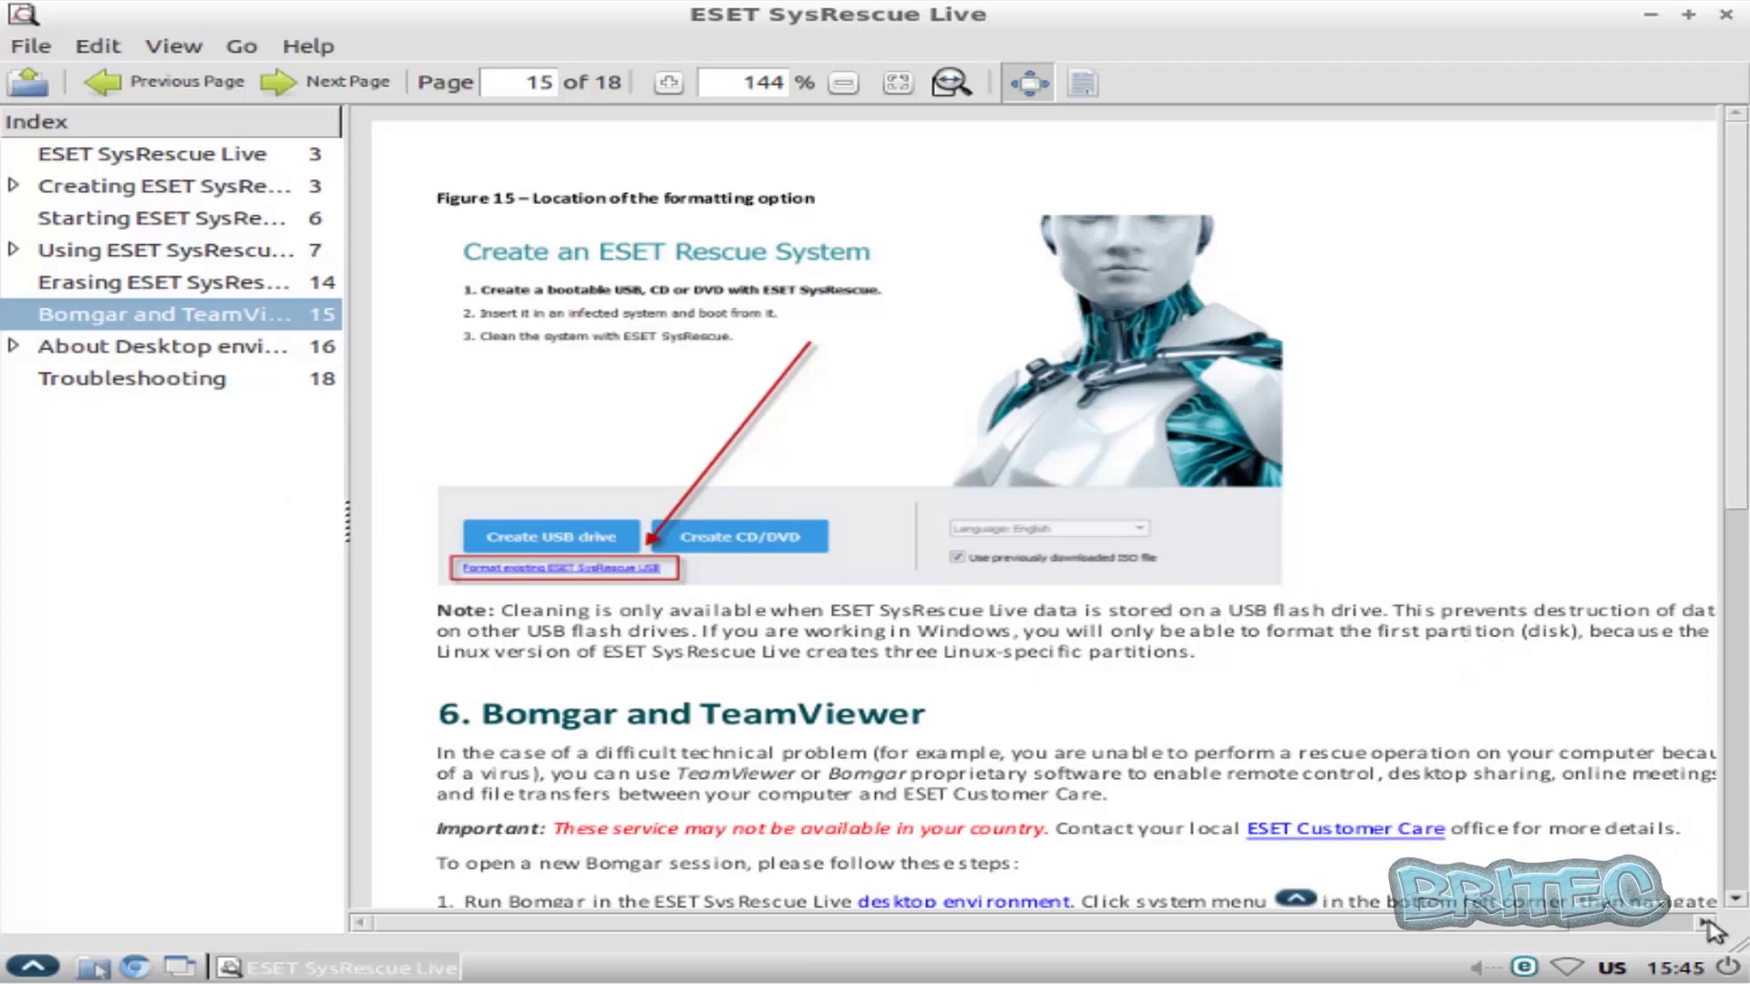
scroll(1736, 898, down, 3)
scroll(1447, 802, down, 5)
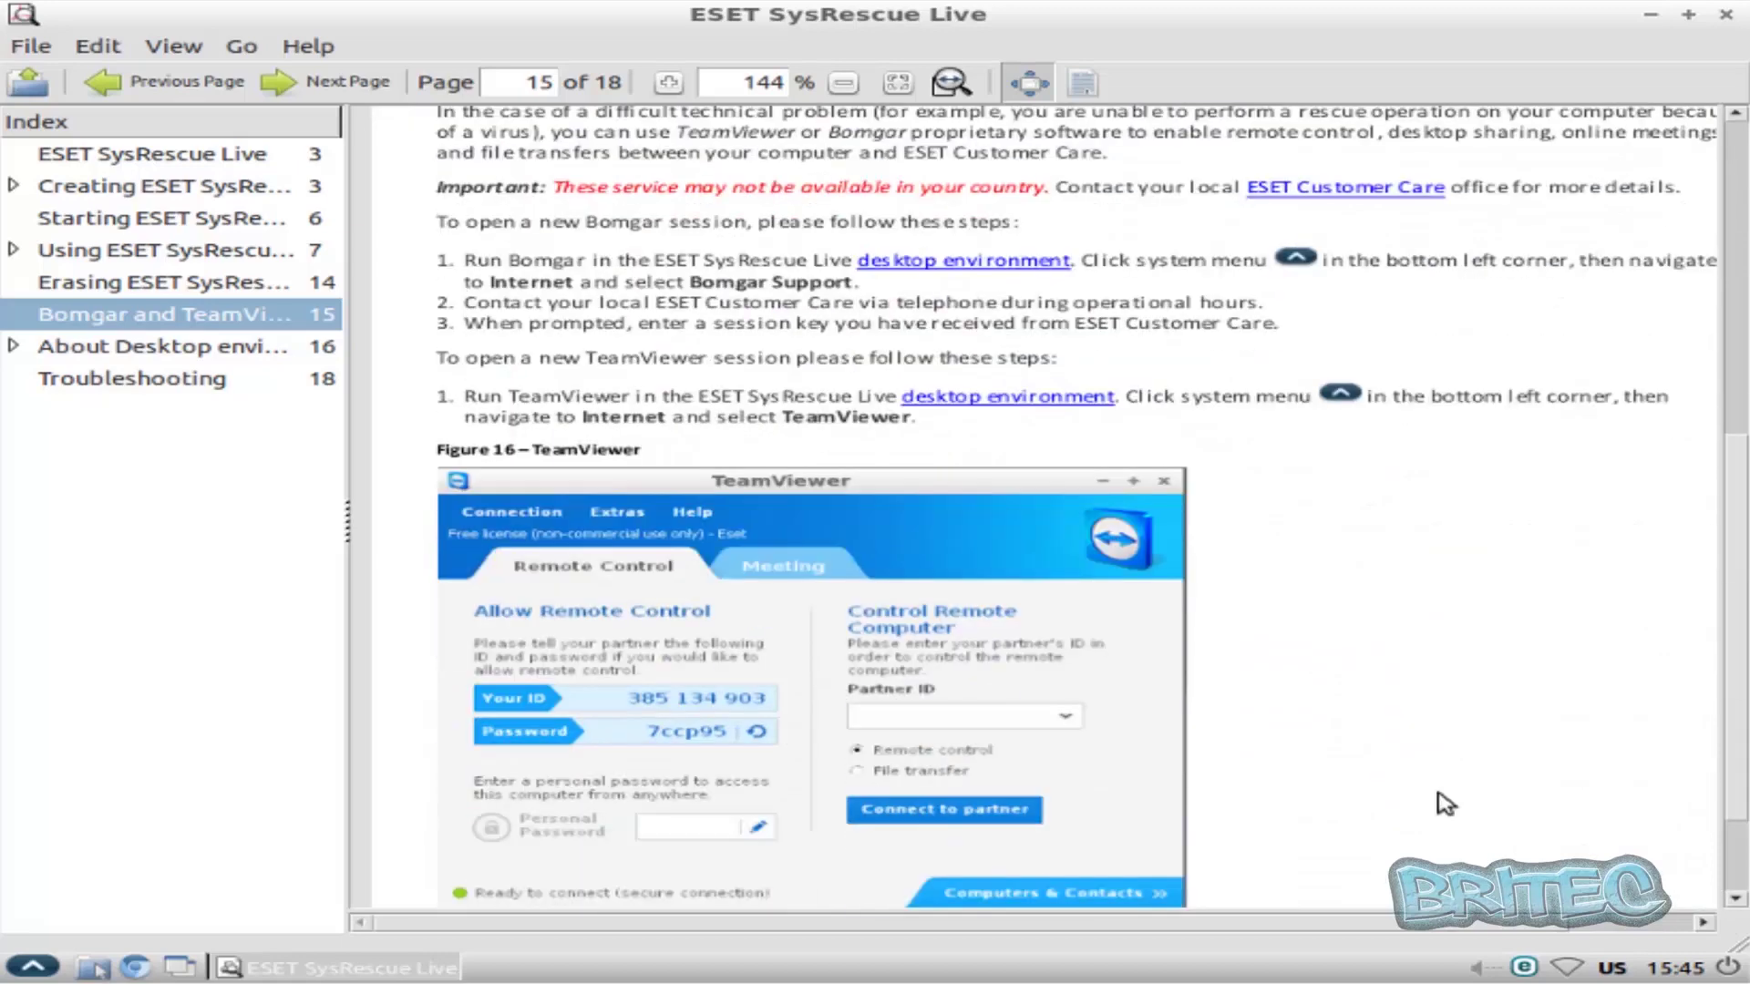
Read the User Guide's section about the desktop environment and close the guide
click(155, 353)
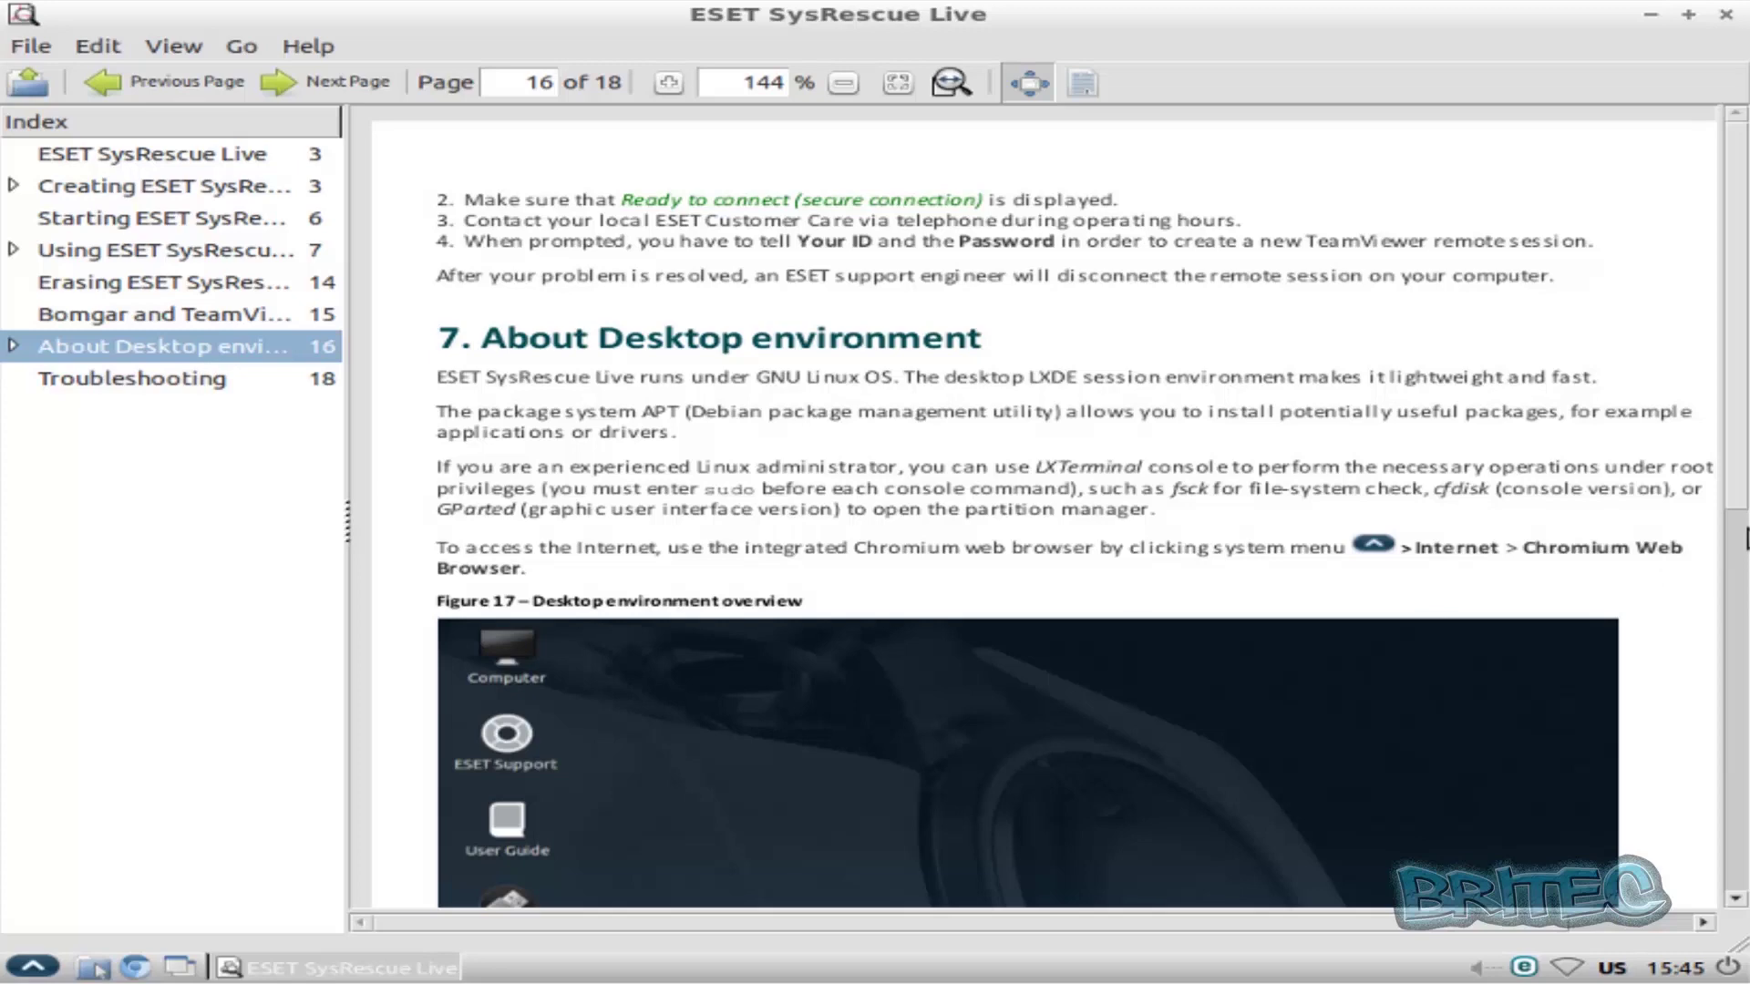
scroll(1737, 485, down, 2)
scroll(1640, 392, down, 3)
scroll(1641, 392, up, 5)
click(1722, 19)
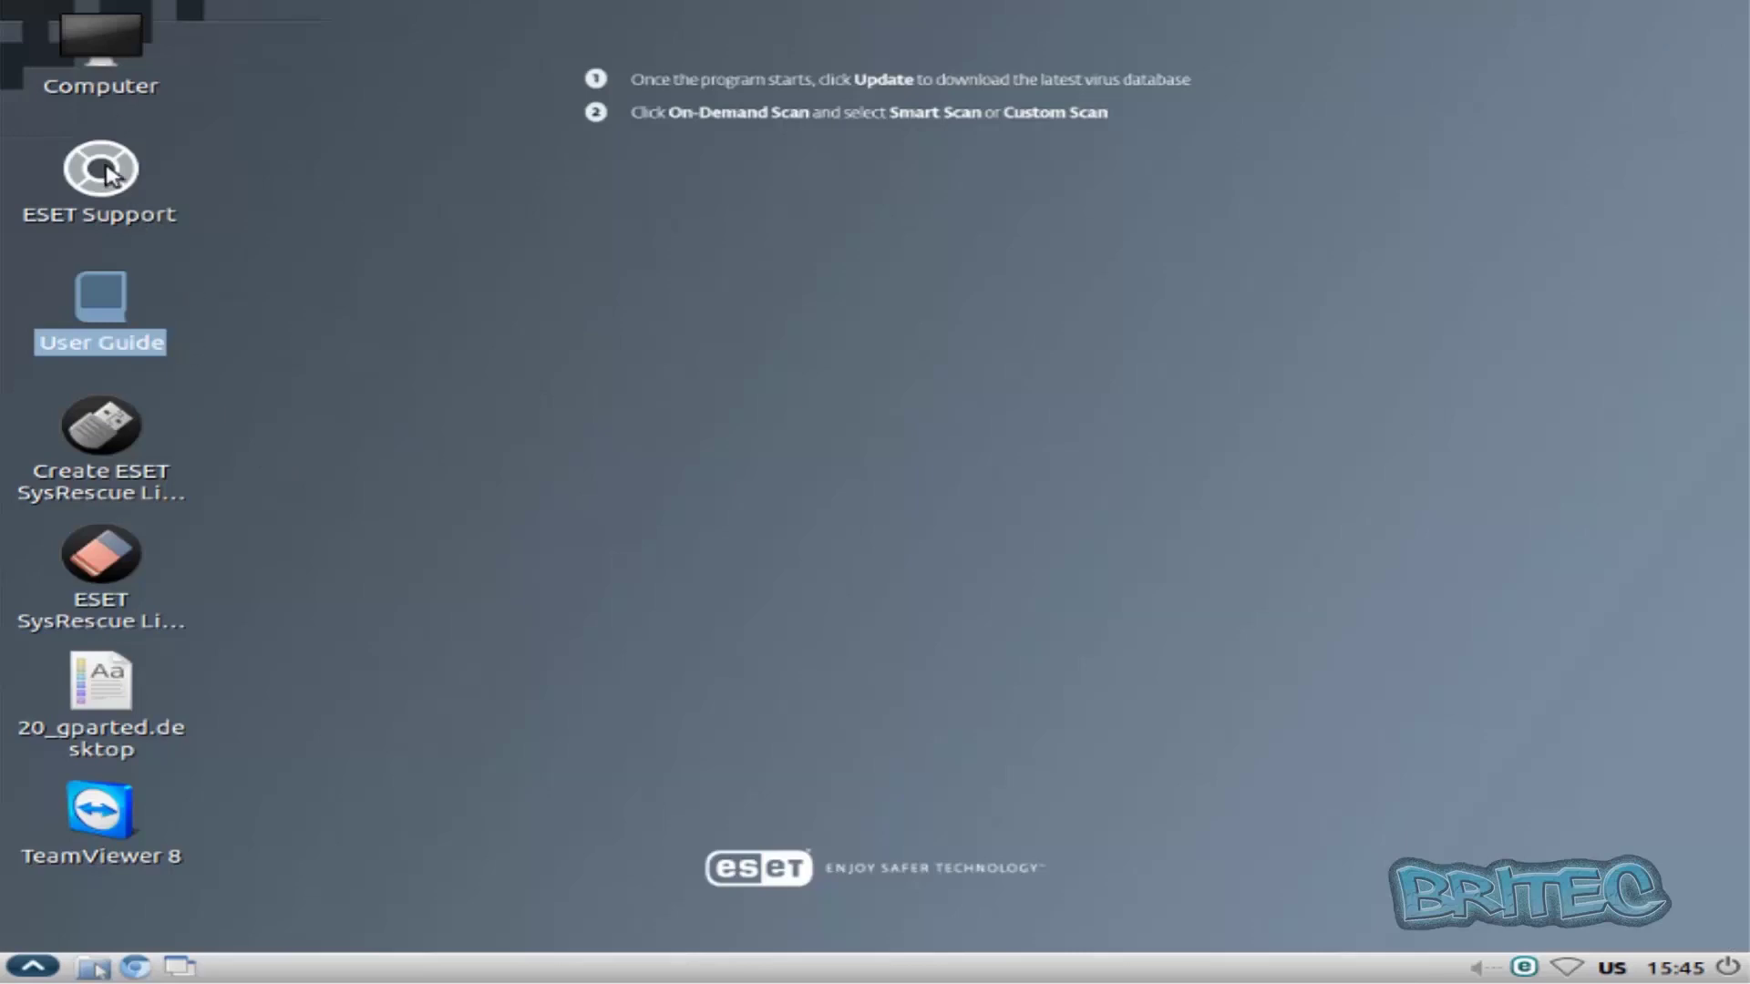
Open Computer to view the available disks, and launch the Chromium web browser, keeping only its ESET page window
double_click(101, 34)
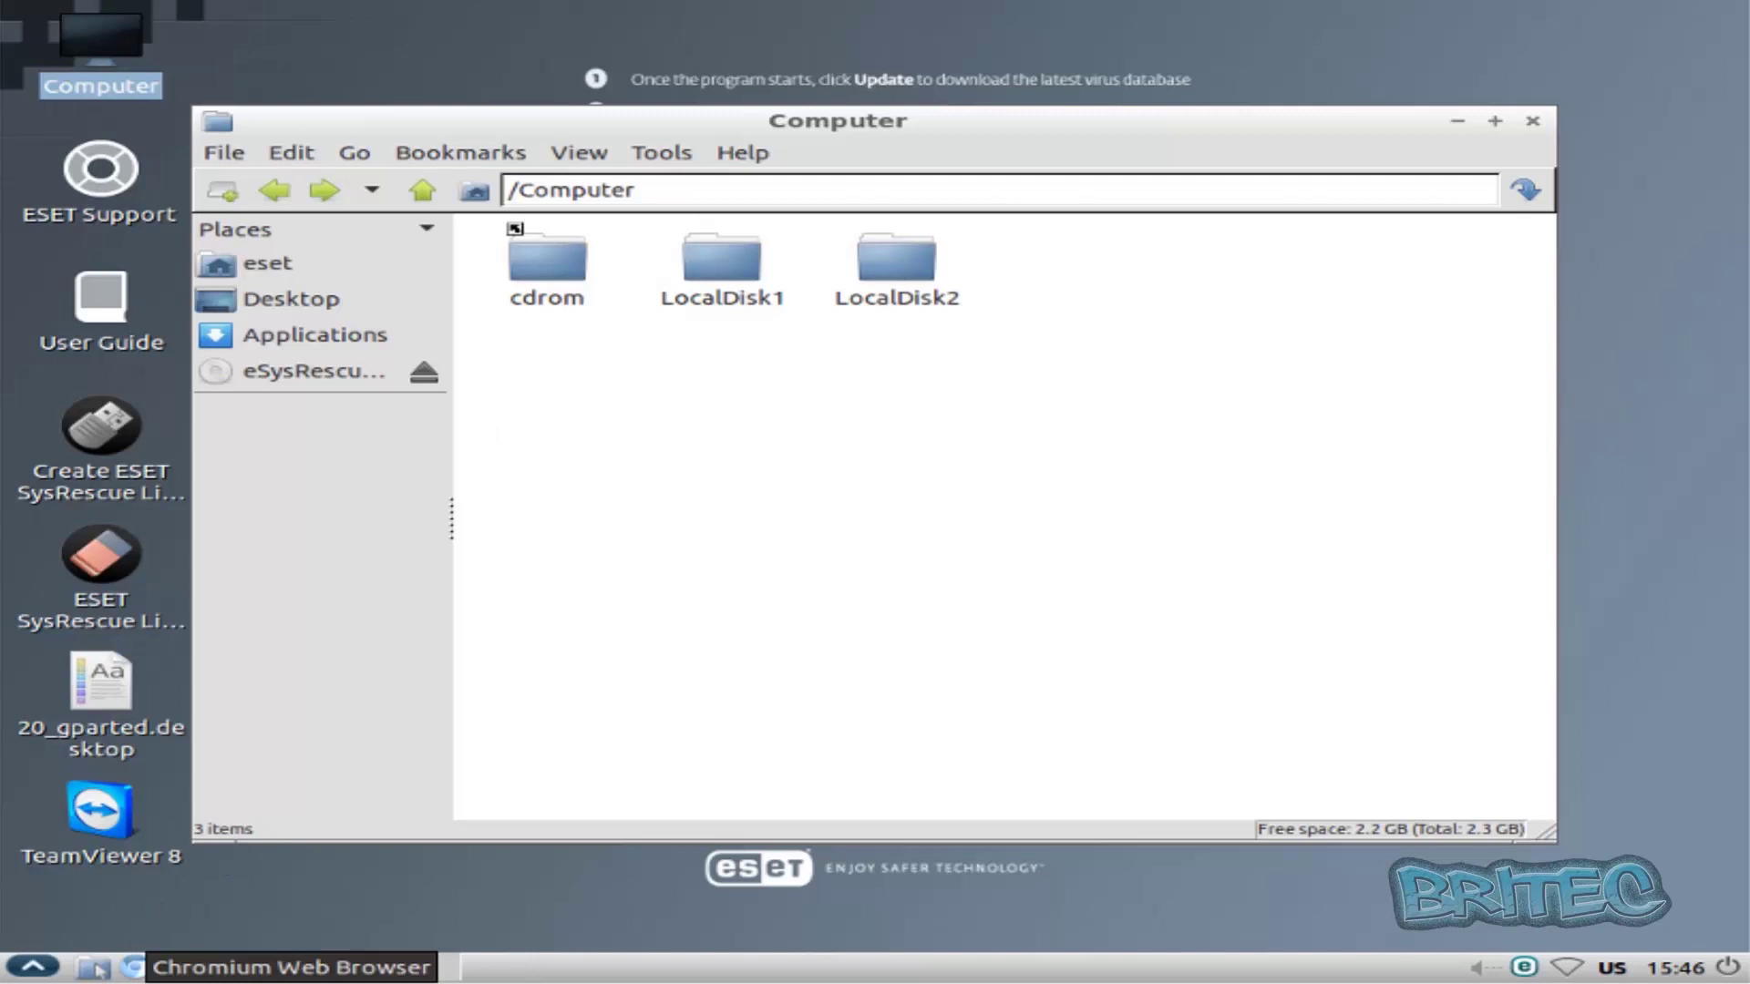
click(137, 968)
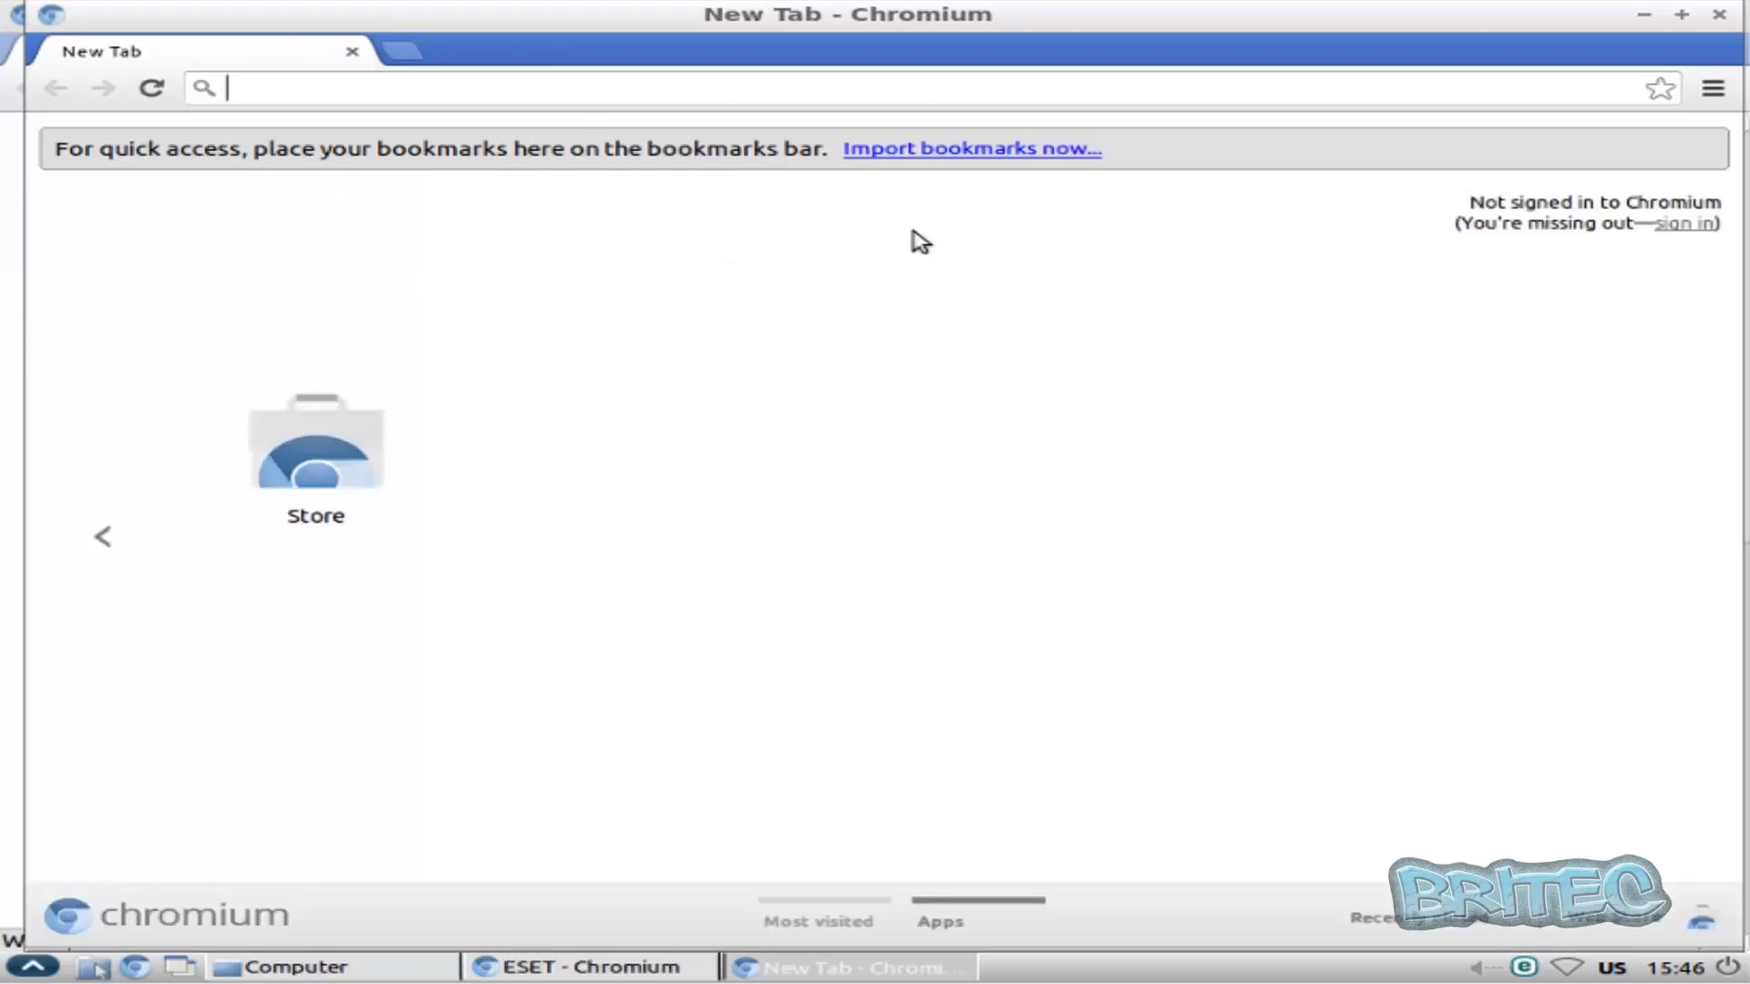
click(1722, 15)
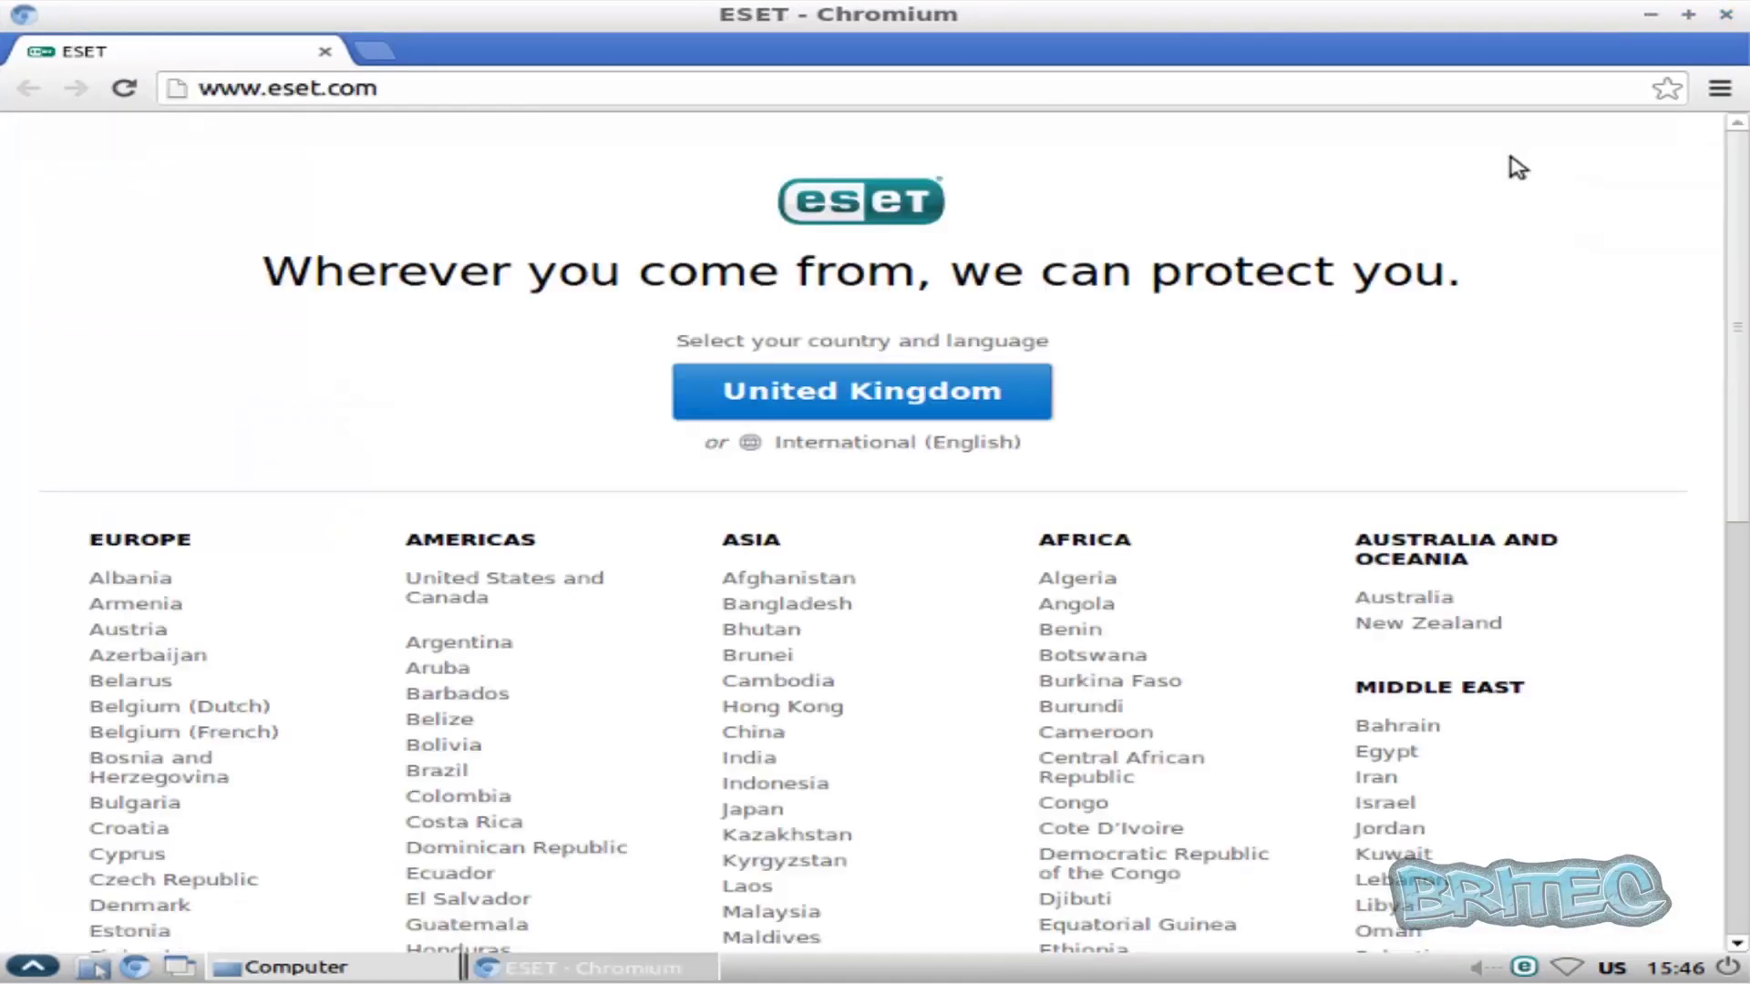
View ESET's United Kingdom website, and close both the browser and the Computer file window
click(966, 404)
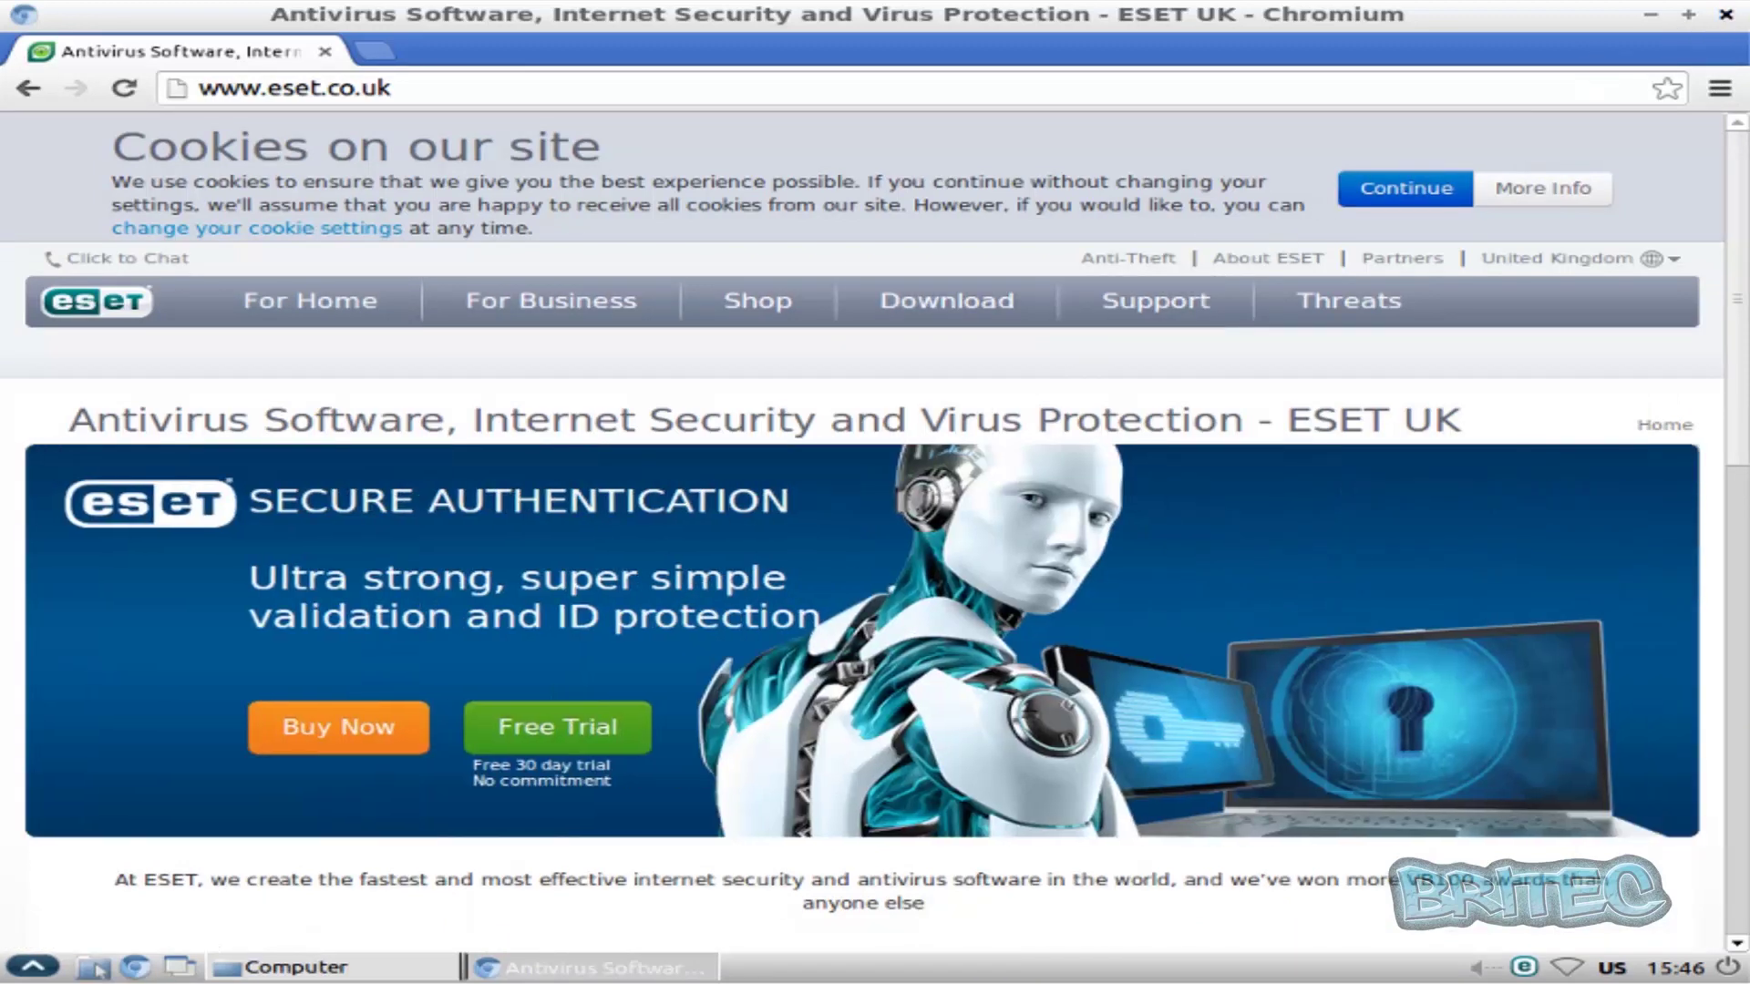
click(1725, 15)
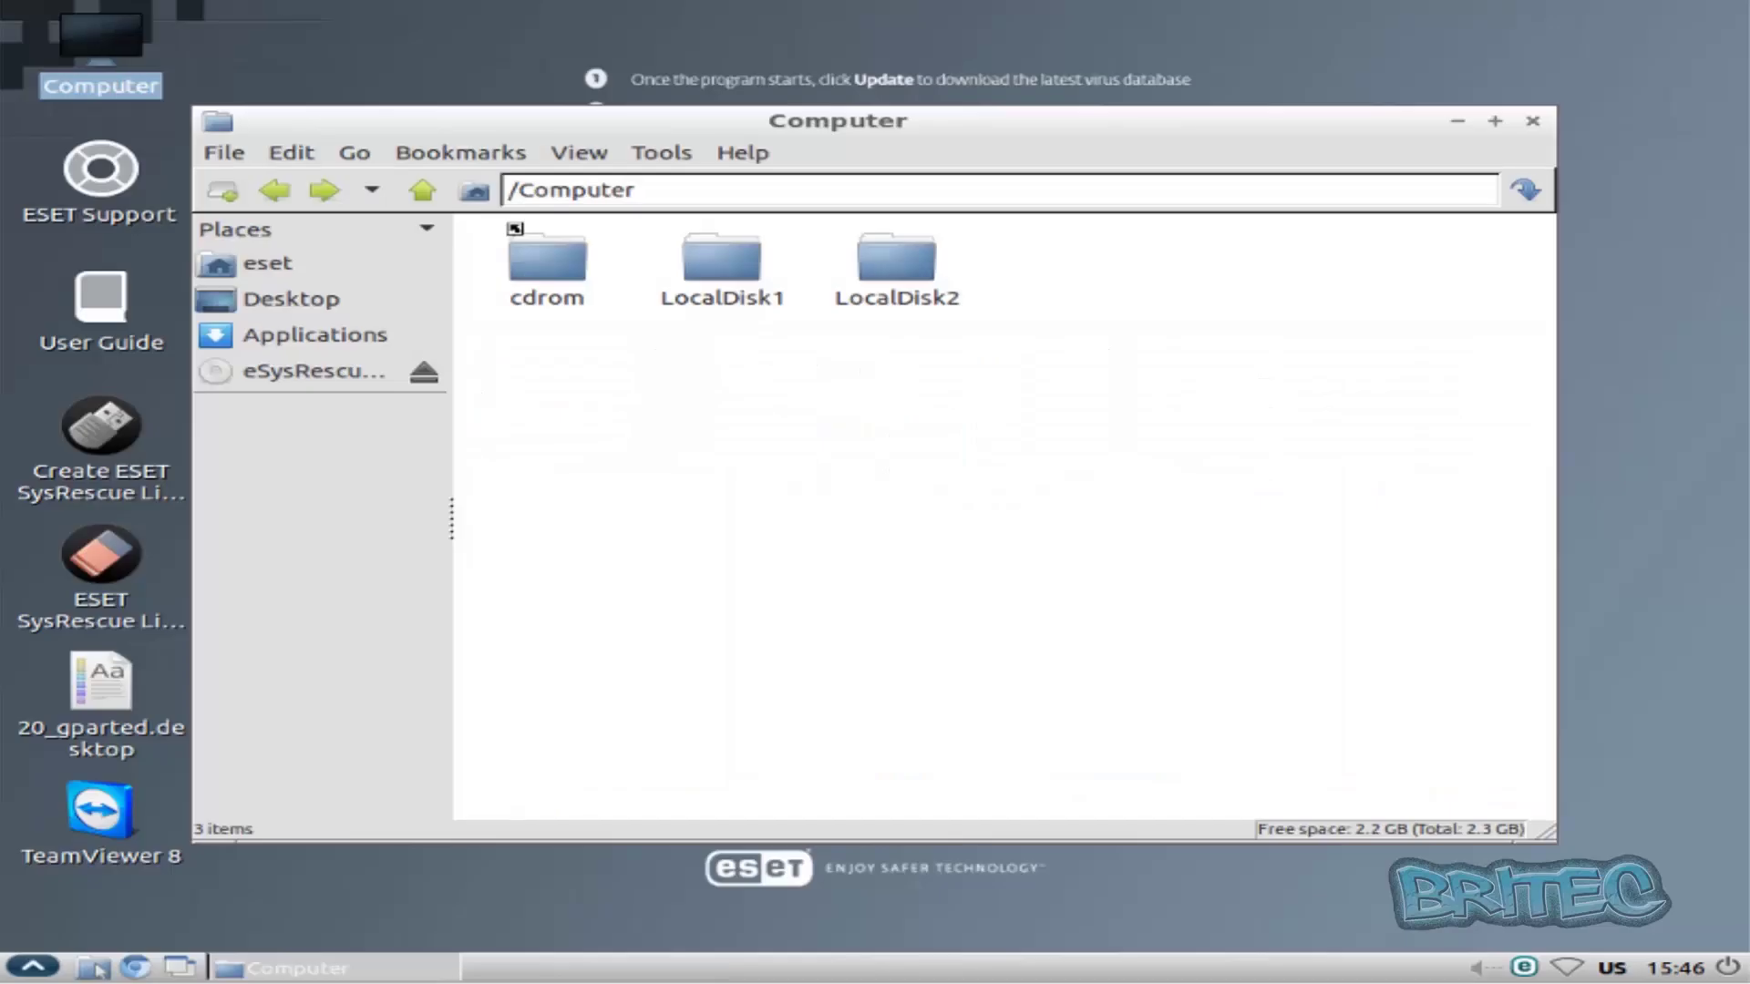
click(1533, 122)
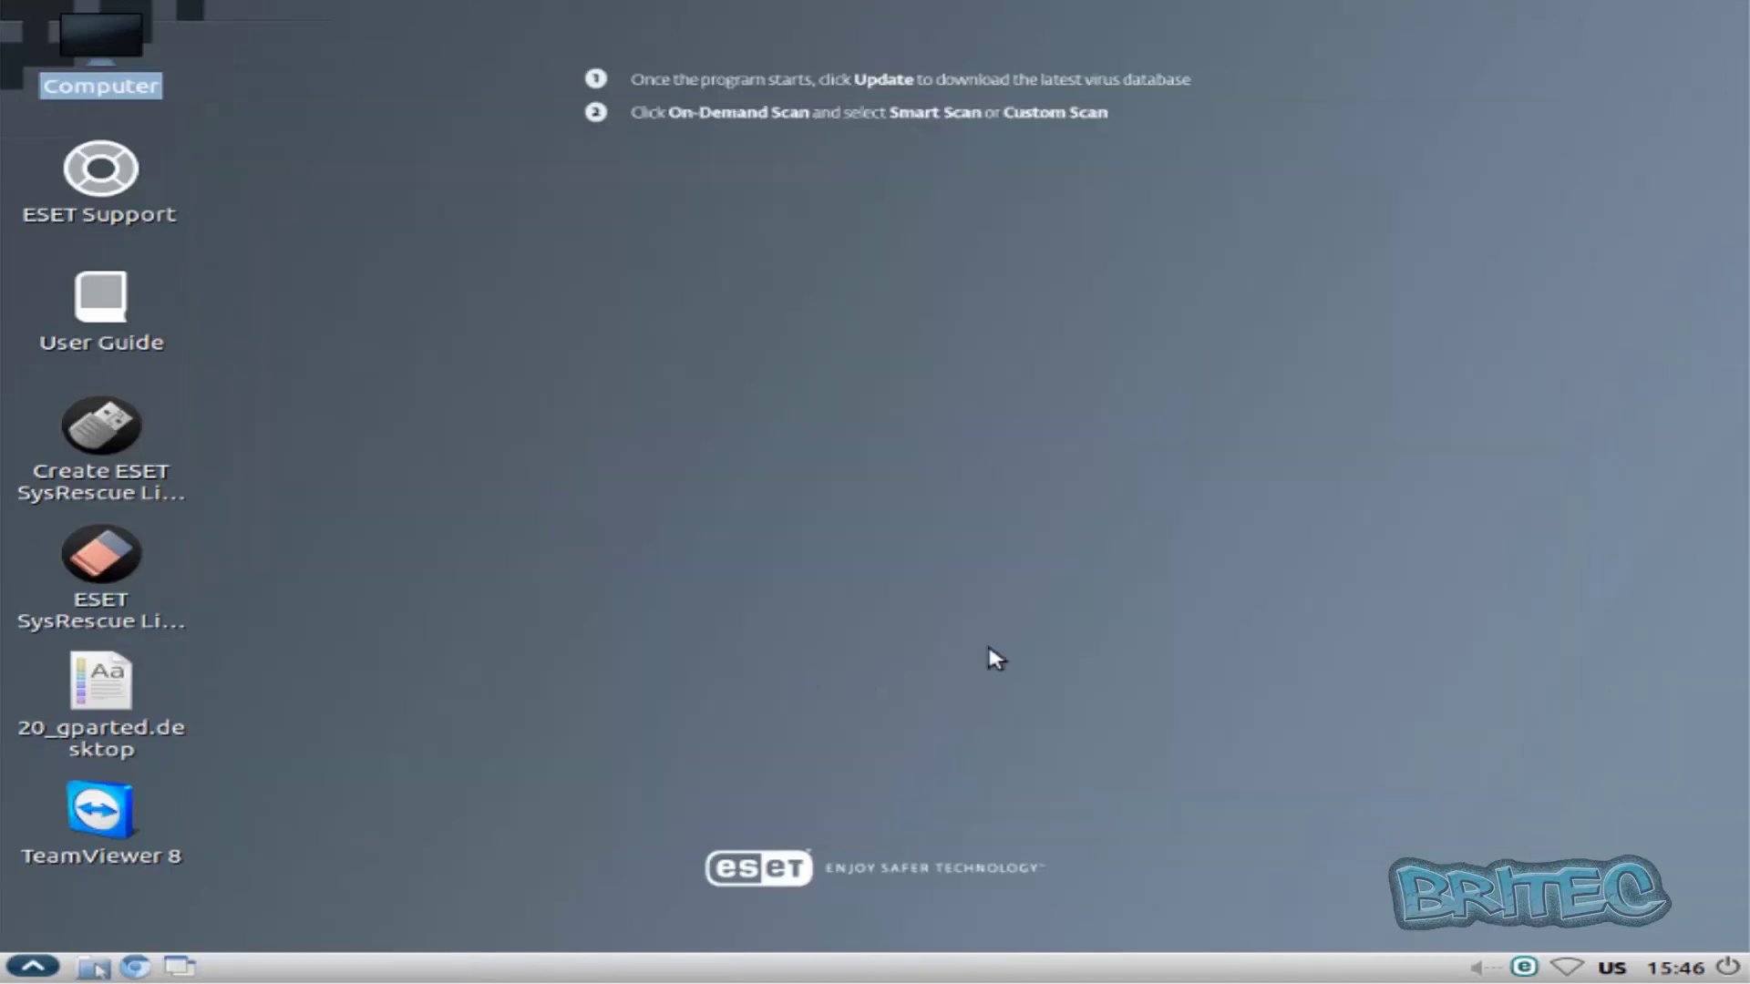